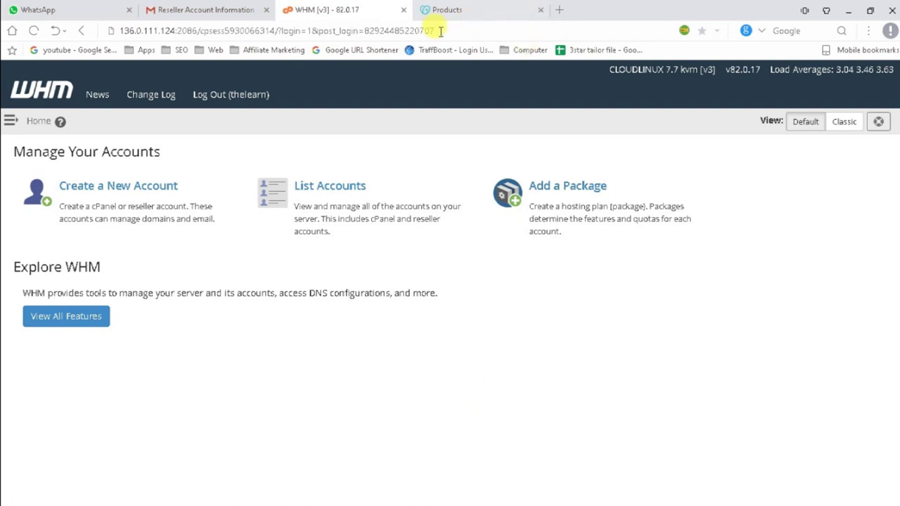
From the GoDaddy Products tab, start a new tab and load a2hosting.com.
{"action": "left_click", "coordinate": [447, 9]}
{"action": "left_click", "coordinate": [559, 10]}
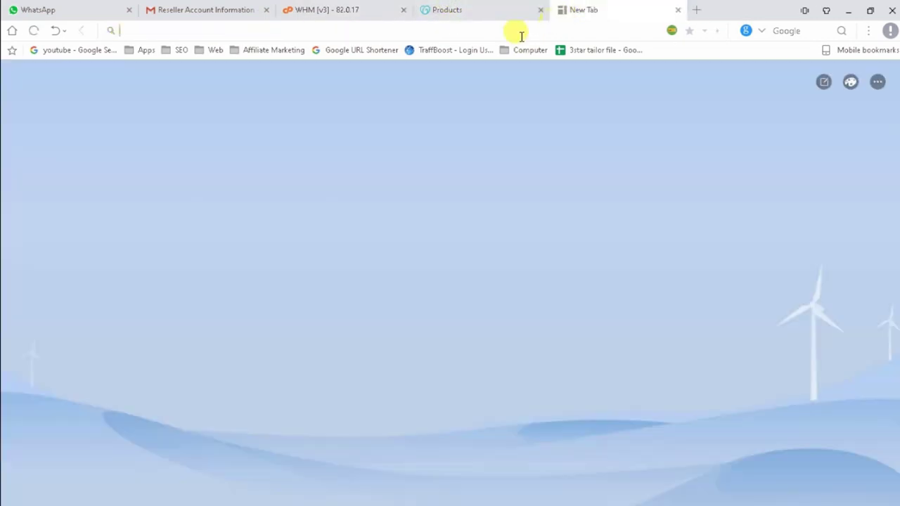
{"action": "type", "text": "a2hosting.com"}
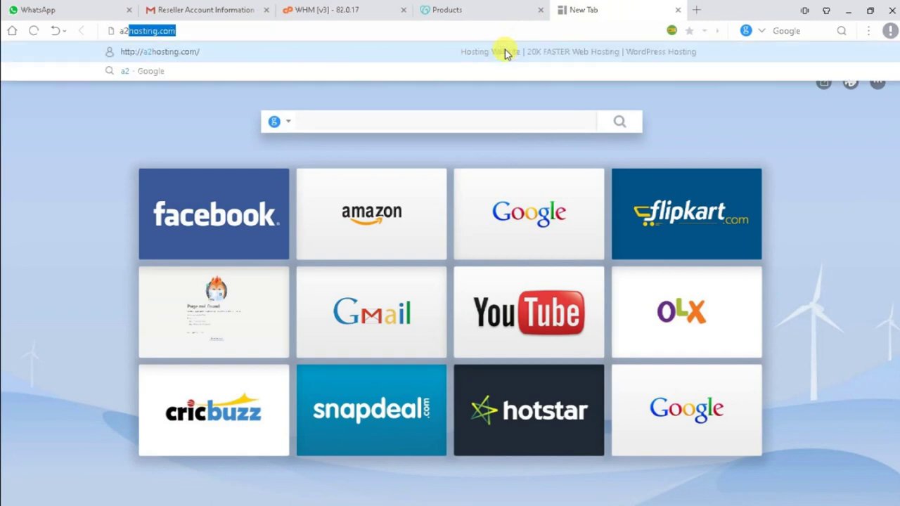
{"action": "key", "text": "Return"}
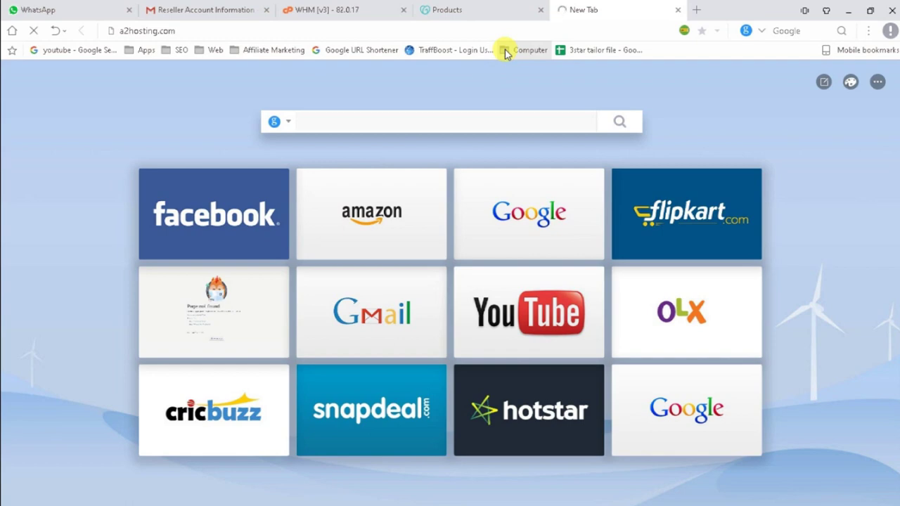
{"action": "left_click", "coordinate": [311, 34]}
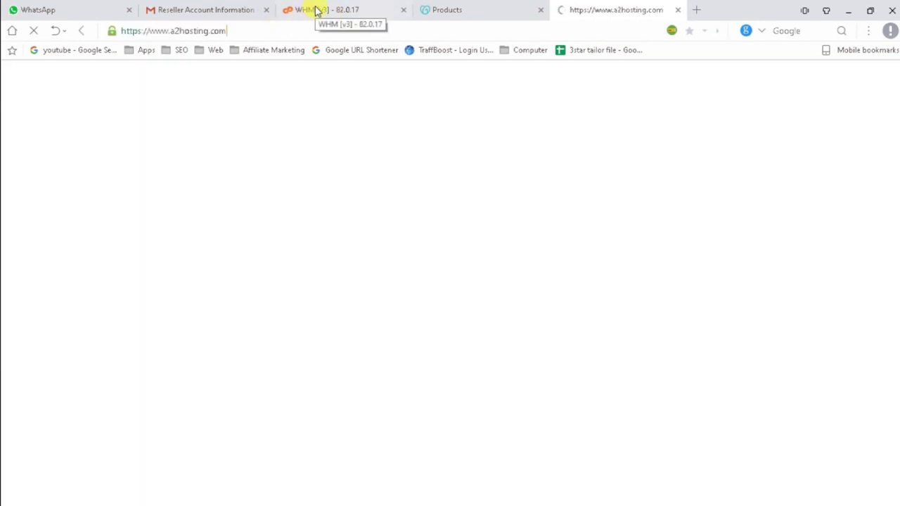
Return to WHM Home and highlight the Explore WHM text and the Create, List Accounts and Add a Package cards.
{"action": "left_click", "coordinate": [316, 10]}
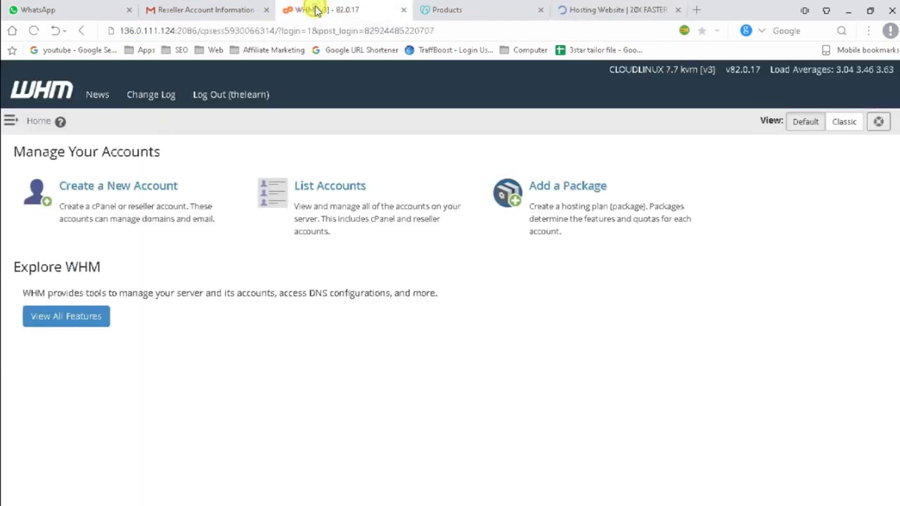
{"action": "triple_click", "coordinate": [239, 296]}
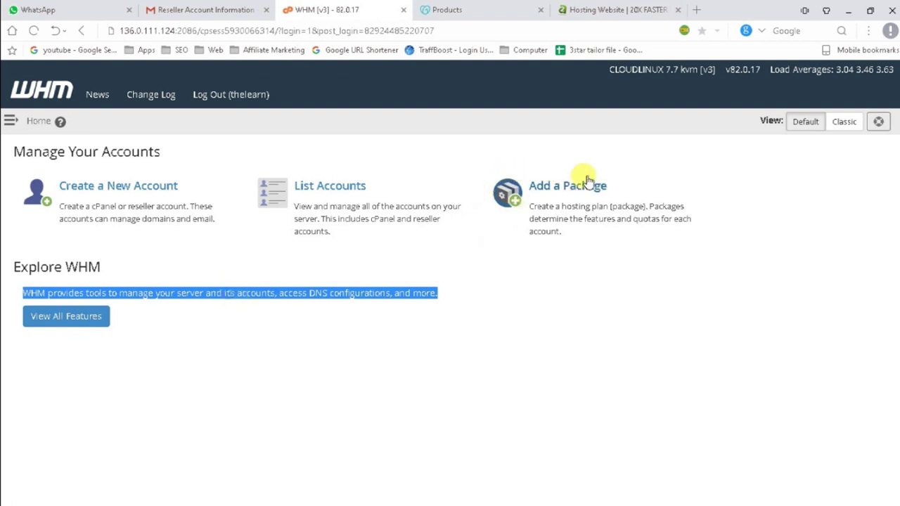
{"action": "left_click_drag", "start_coordinate": [475, 160], "coordinate": [660, 231]}
{"action": "left_click", "coordinate": [606, 277]}
{"action": "left_click_drag", "start_coordinate": [629, 263], "coordinate": [526, 189]}
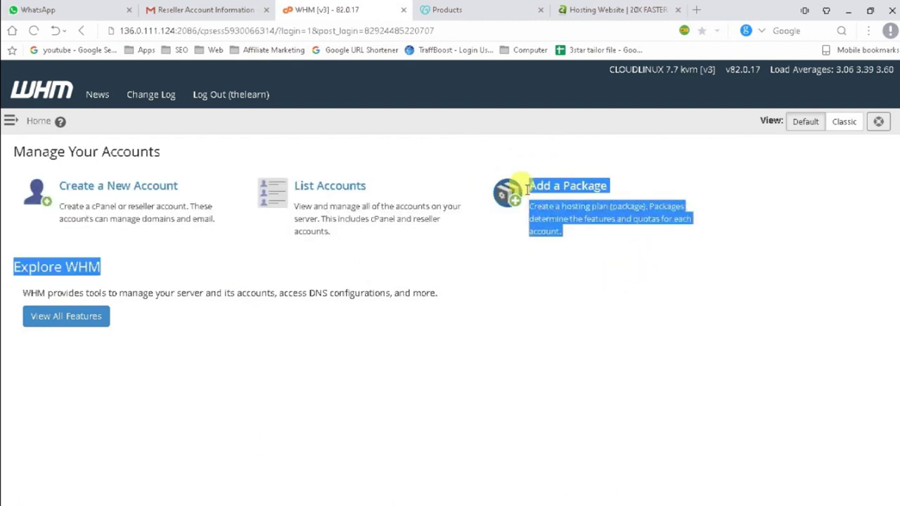
{"action": "left_click", "coordinate": [415, 290]}
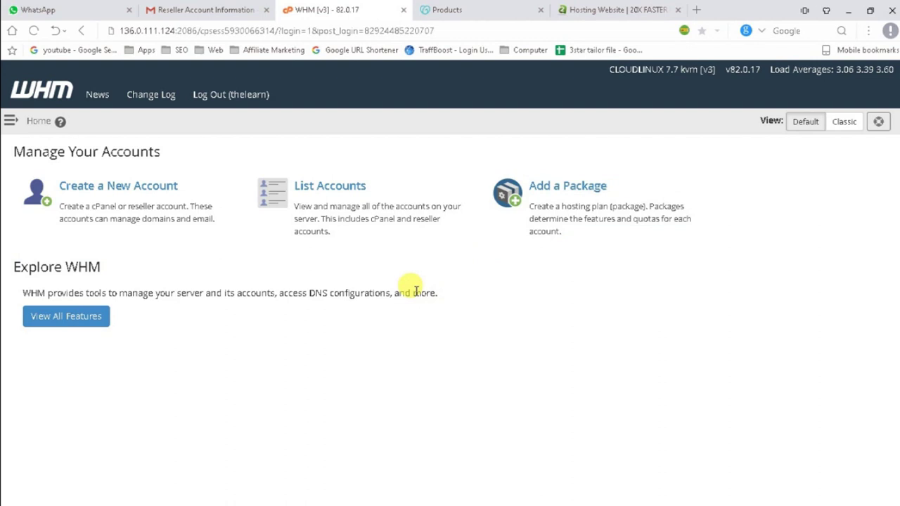
Open Add a Package, dismiss the saved-passwords notice, and name the package CapitalTech.
{"action": "left_click", "coordinate": [575, 220]}
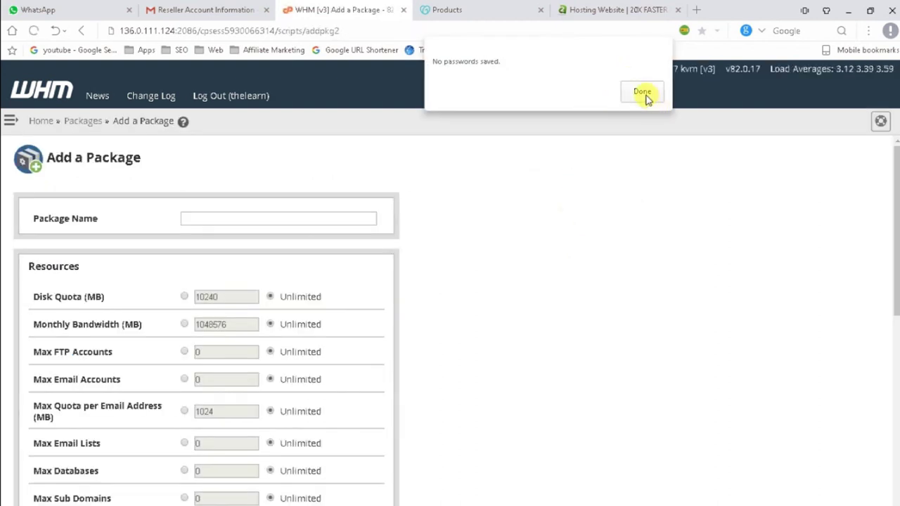
{"action": "left_click", "coordinate": [641, 93]}
{"action": "left_click", "coordinate": [265, 217]}
{"action": "type", "text": "Capi"}
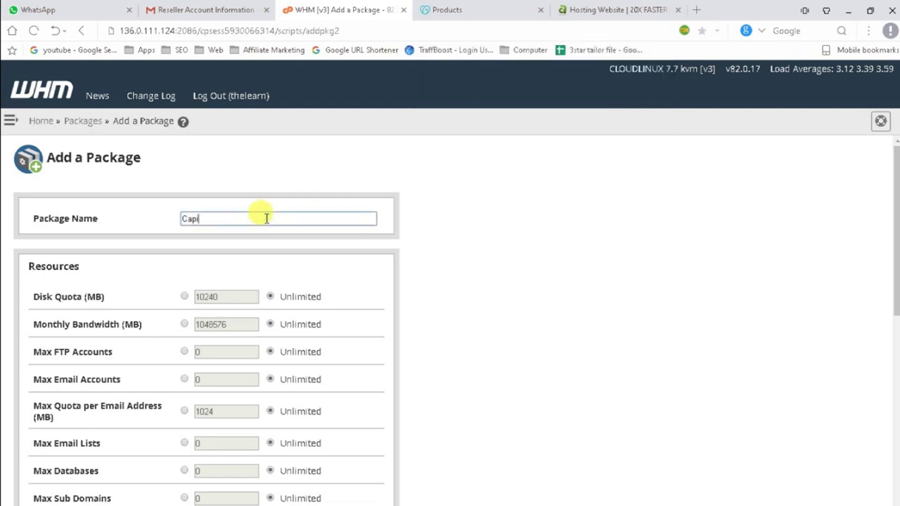
{"action": "type", "text": "talTecg"}
{"action": "key", "text": "BackSpace"}
{"action": "type", "text": "h"}
Leave disk quota, monthly bandwidth and FTP accounts set to Unlimited.
{"action": "scroll", "coordinate": [246, 337], "scroll_direction": "down", "scroll_amount": 1}
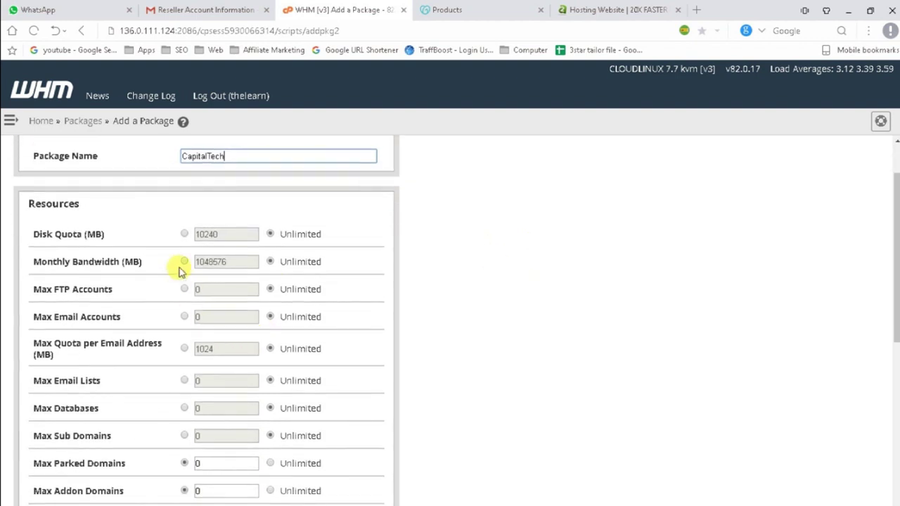
{"action": "left_click", "coordinate": [184, 234]}
{"action": "left_click", "coordinate": [184, 262]}
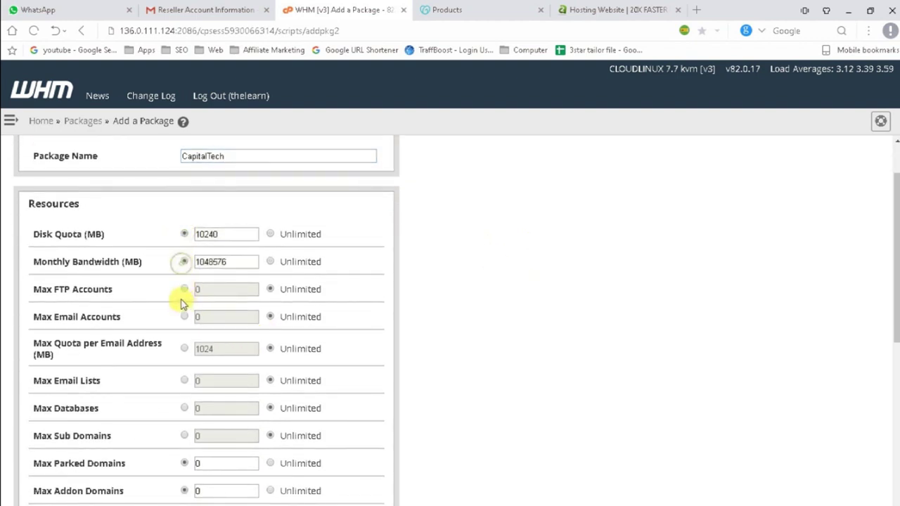
{"action": "left_click", "coordinate": [183, 289]}
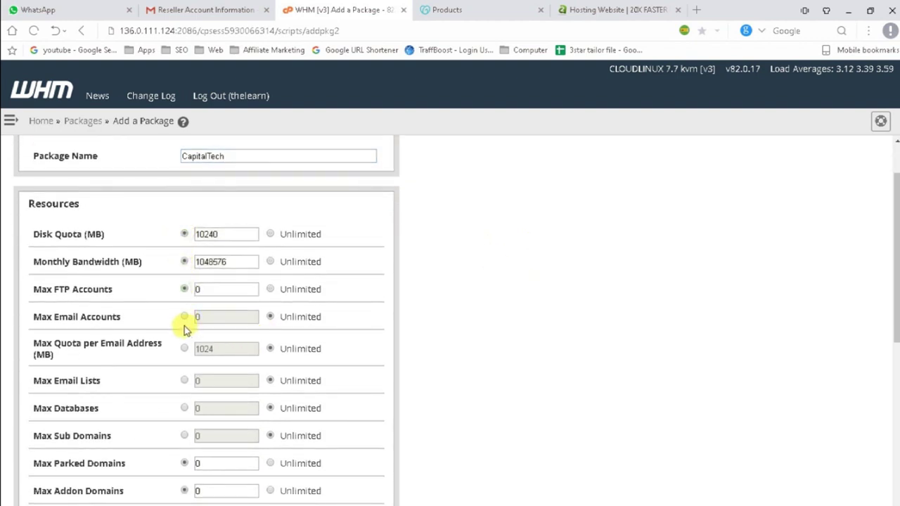
{"action": "left_click", "coordinate": [271, 290]}
{"action": "left_click", "coordinate": [270, 262]}
{"action": "left_click", "coordinate": [270, 234]}
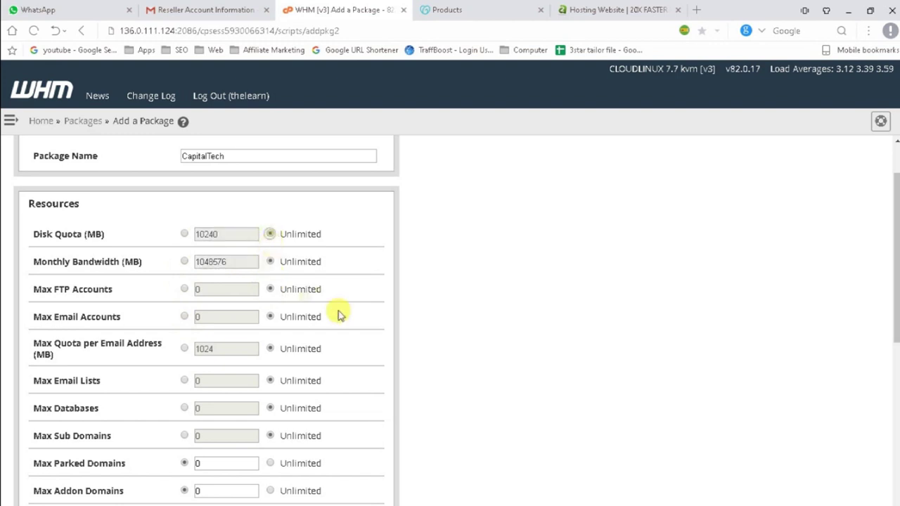
Scroll down the package form and point out the Max Parked Domains and Max Addon Domains limits.
{"action": "scroll", "coordinate": [339, 310], "scroll_direction": "down", "scroll_amount": 2}
{"action": "scroll", "coordinate": [339, 311], "scroll_direction": "down", "scroll_amount": 1}
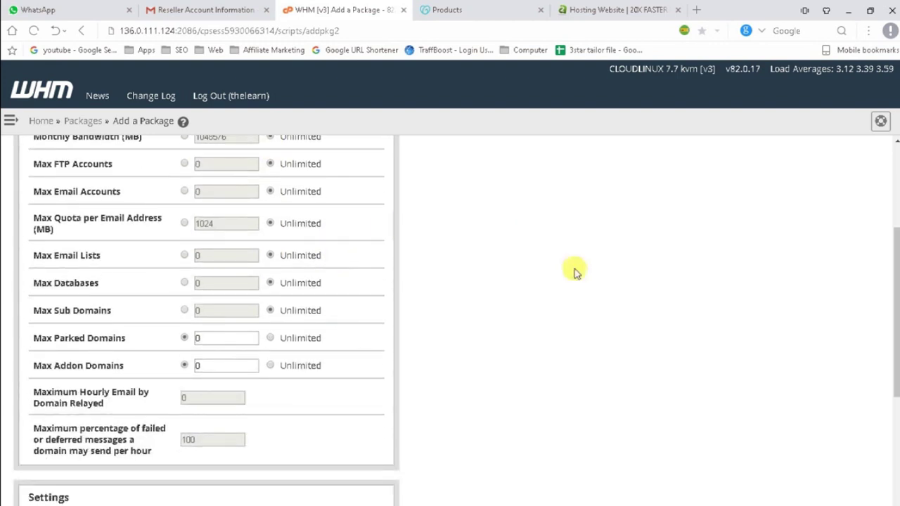
{"action": "scroll", "coordinate": [207, 404], "scroll_direction": "down", "scroll_amount": 1}
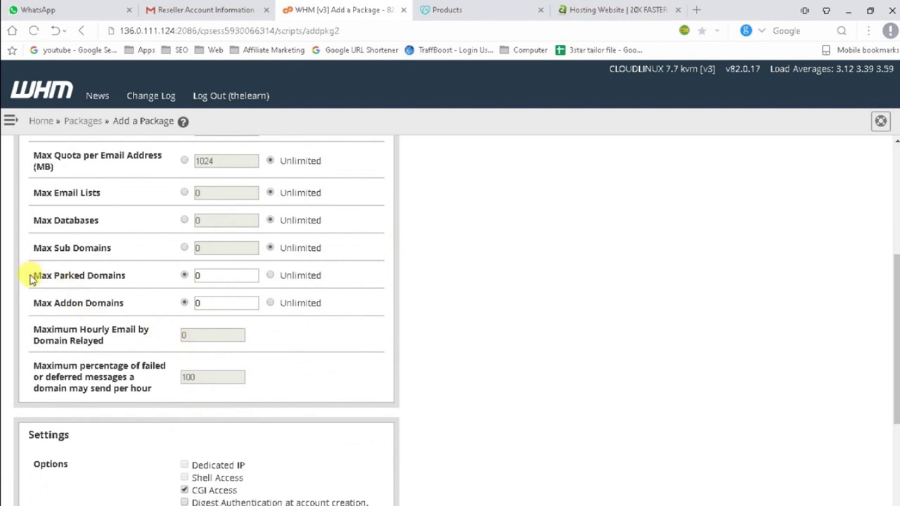
{"action": "left_click", "coordinate": [121, 274]}
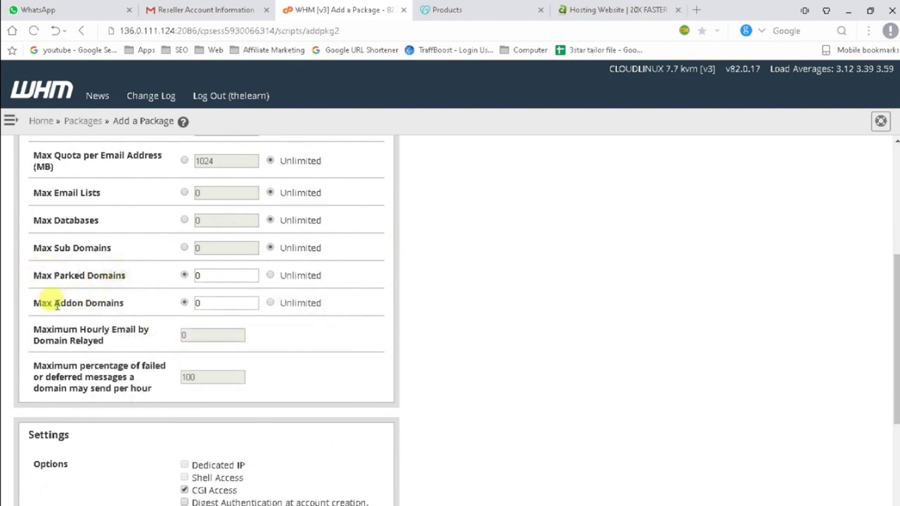
{"action": "left_click_drag", "start_coordinate": [39, 302], "coordinate": [120, 305]}
{"action": "triple_click", "coordinate": [118, 300]}
{"action": "double_click", "coordinate": [106, 277]}
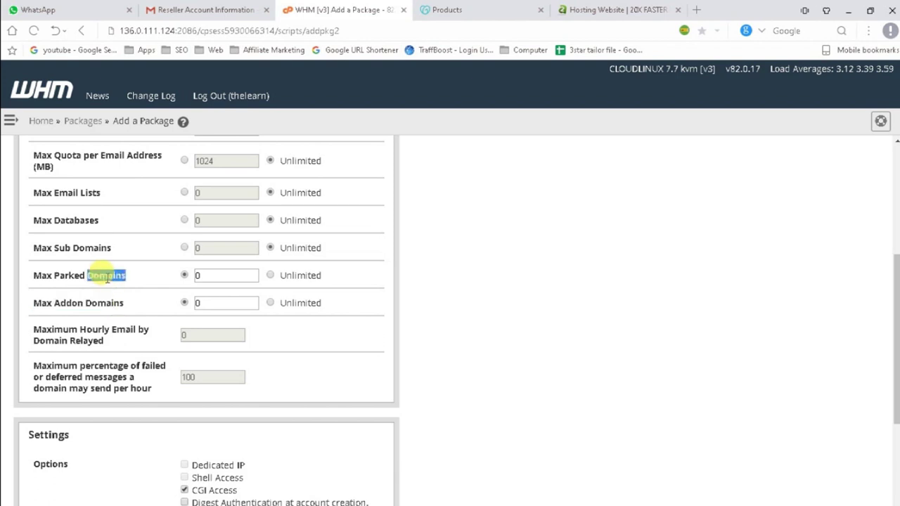
{"action": "triple_click", "coordinate": [106, 276]}
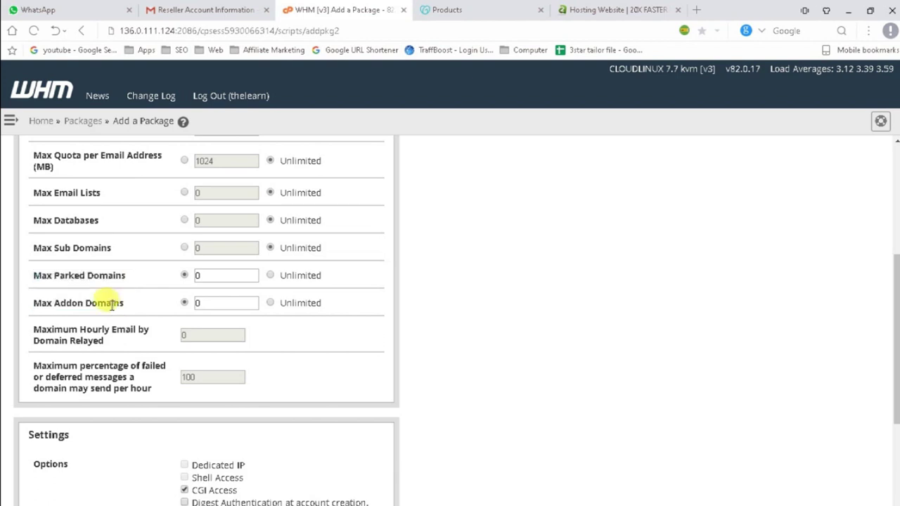
{"action": "triple_click", "coordinate": [107, 302]}
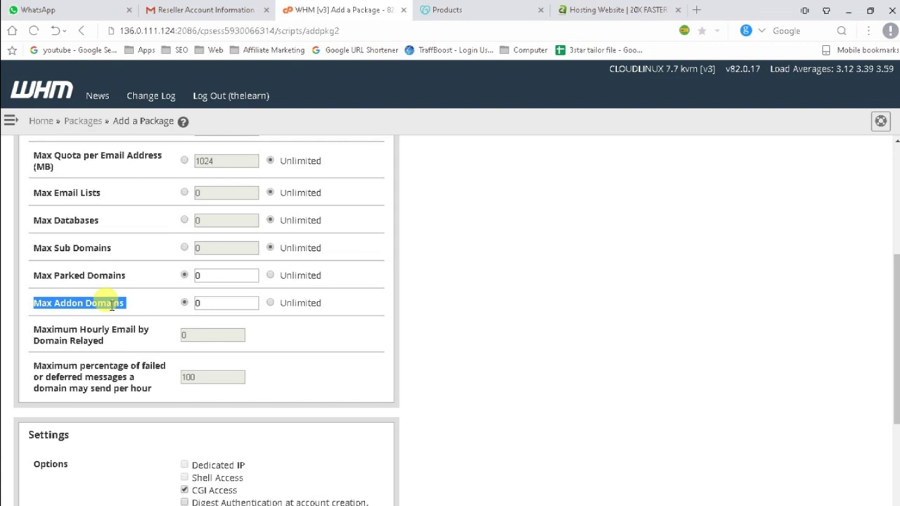
Try values for Max Addon Domains, finally leaving addon and parked domains Unlimited.
{"action": "left_click", "coordinate": [199, 303]}
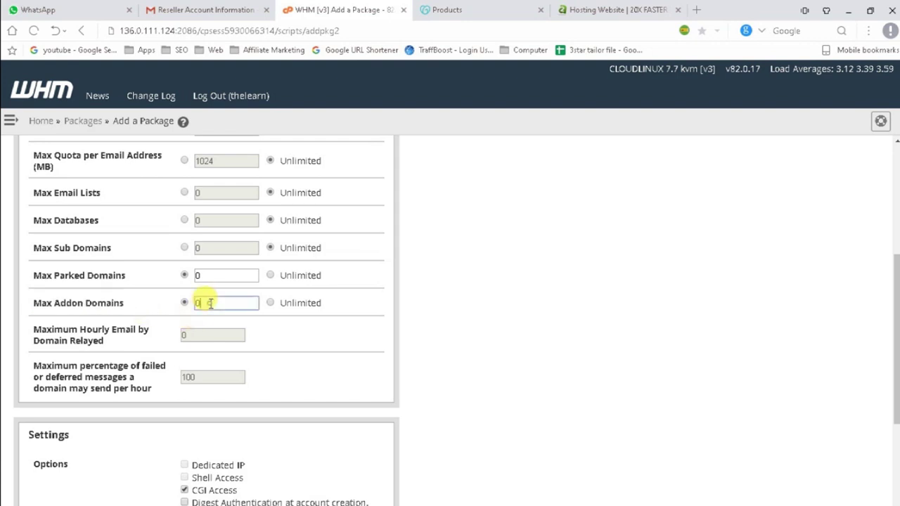
{"action": "left_click", "coordinate": [187, 302]}
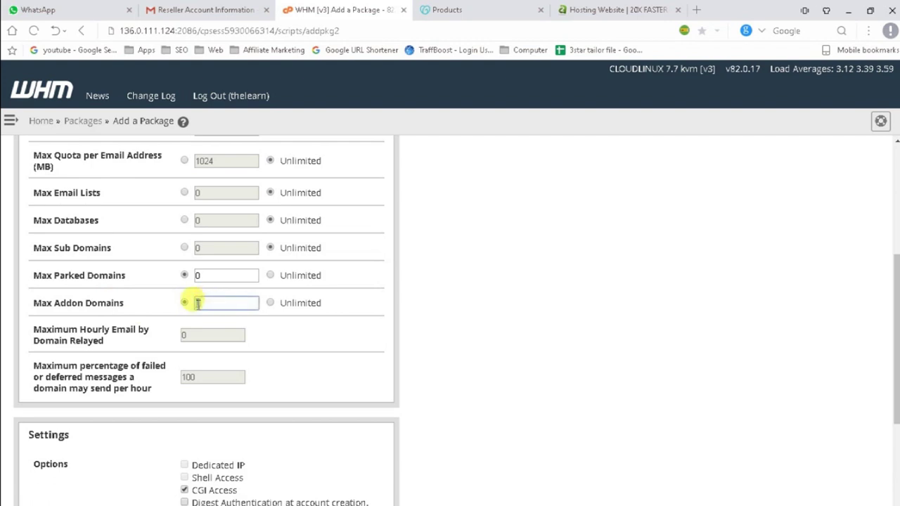
{"action": "left_click_drag", "start_coordinate": [201, 302], "coordinate": [211, 302]}
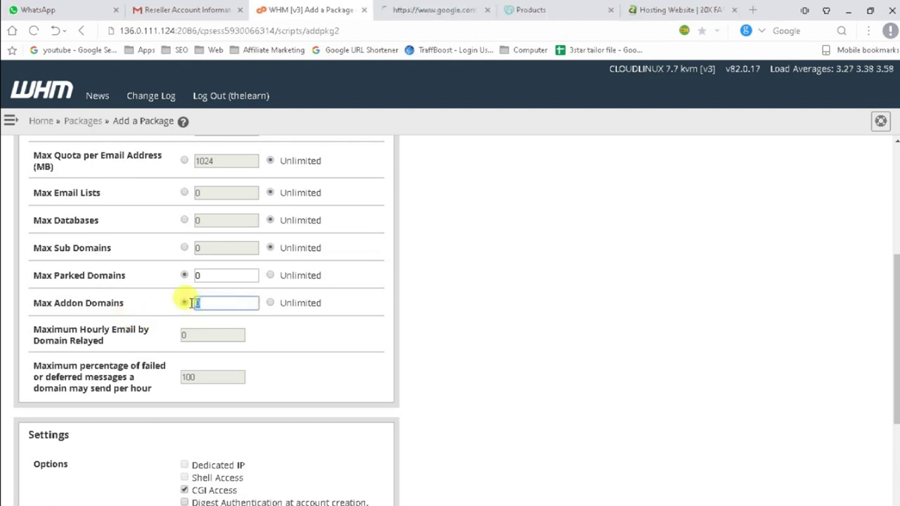
{"action": "left_click", "coordinate": [487, 10]}
{"action": "type", "text": "1"}
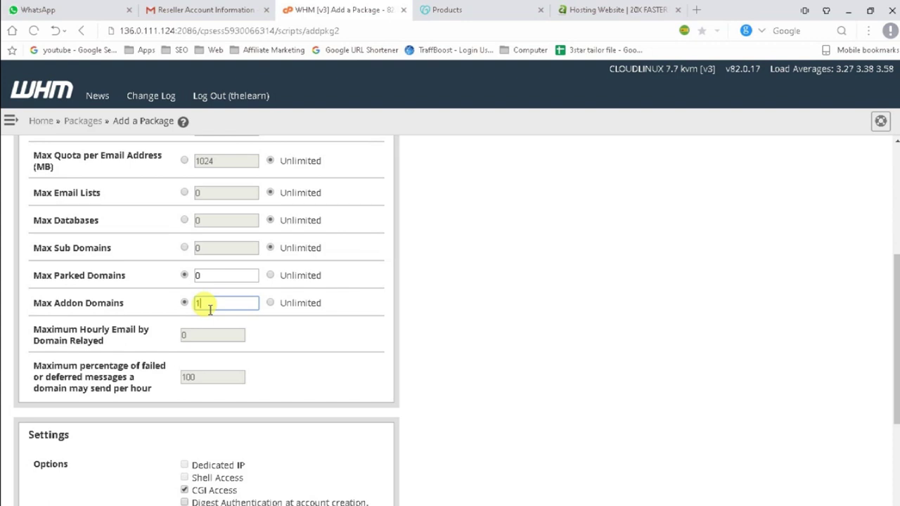
{"action": "key", "text": "BackSpace"}
{"action": "type", "text": "2"}
{"action": "left_click", "coordinate": [270, 303]}
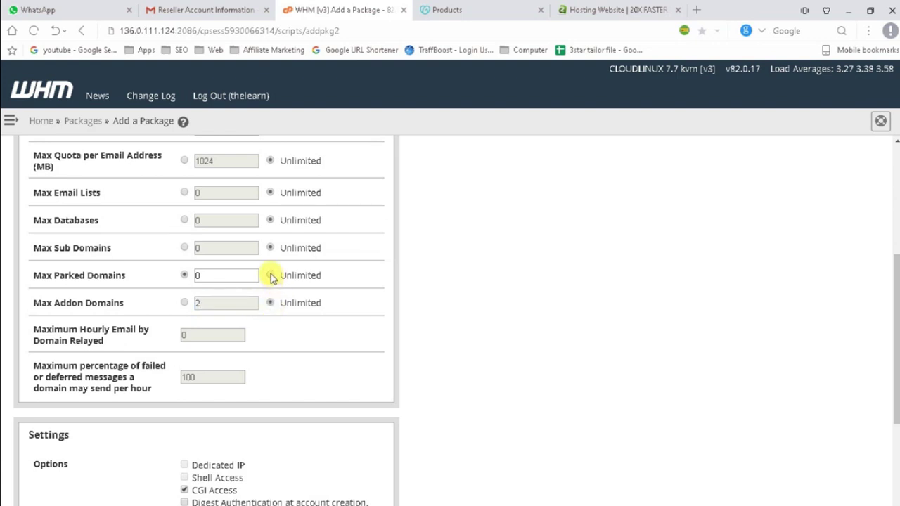
{"action": "left_click", "coordinate": [270, 274]}
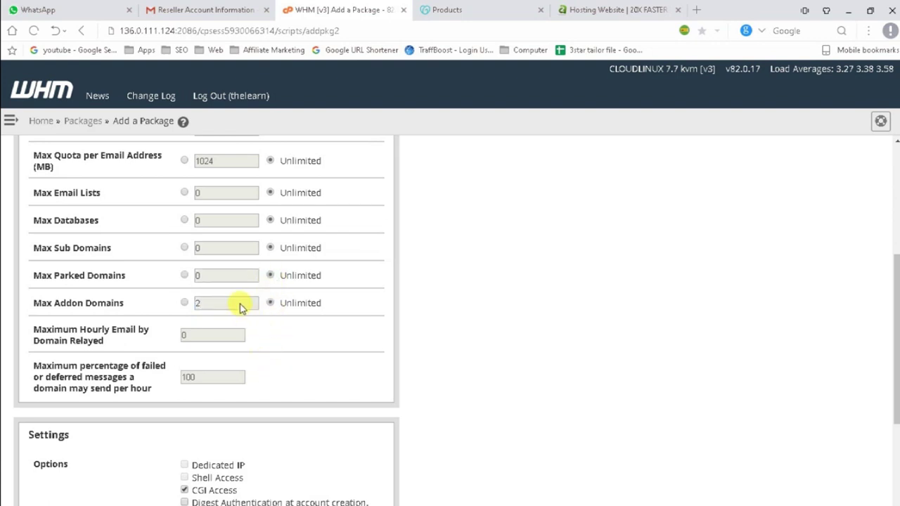
{"action": "left_click", "coordinate": [184, 302]}
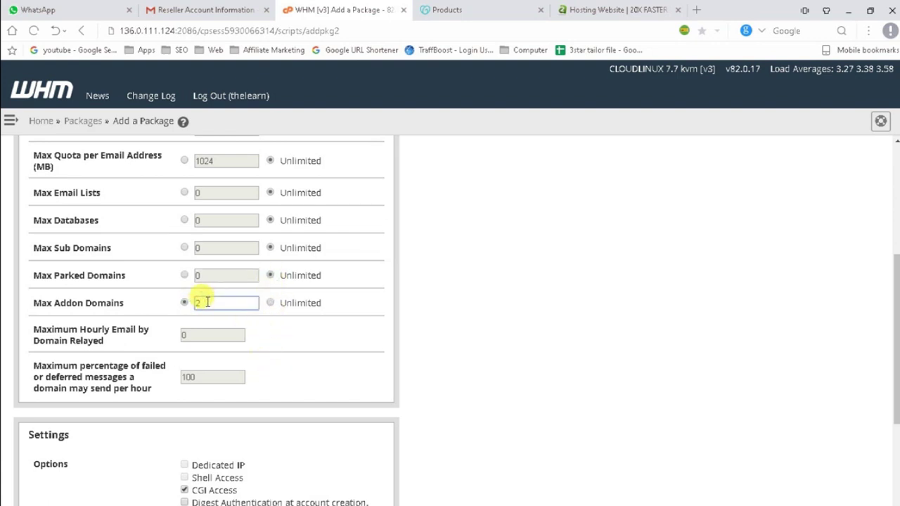
{"action": "type", "text": "0"}
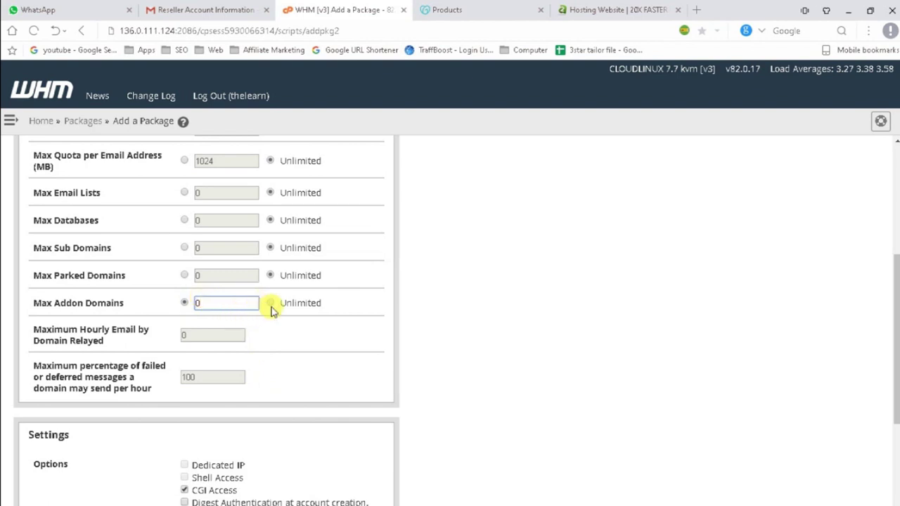
{"action": "left_click", "coordinate": [271, 303]}
Point out the Dedicated IP option, then switch to the Reseller Account Information e-mail.
{"action": "scroll", "coordinate": [261, 361], "scroll_direction": "up", "scroll_amount": 3}
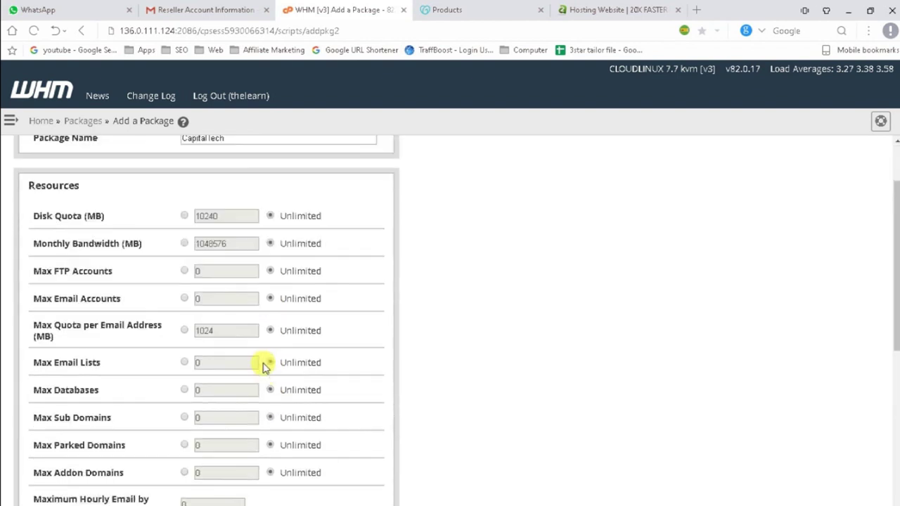
{"action": "scroll", "coordinate": [260, 366], "scroll_direction": "down", "scroll_amount": 4}
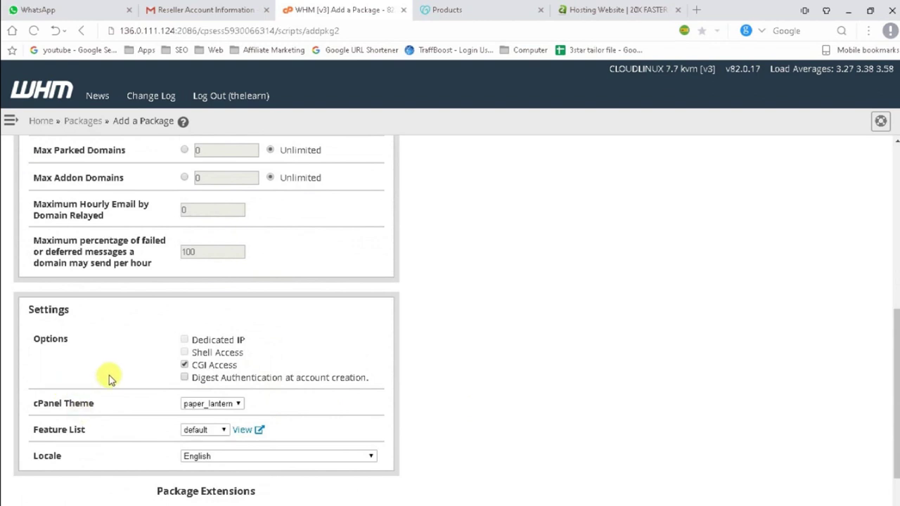
{"action": "scroll", "coordinate": [298, 367], "scroll_direction": "down", "scroll_amount": 2}
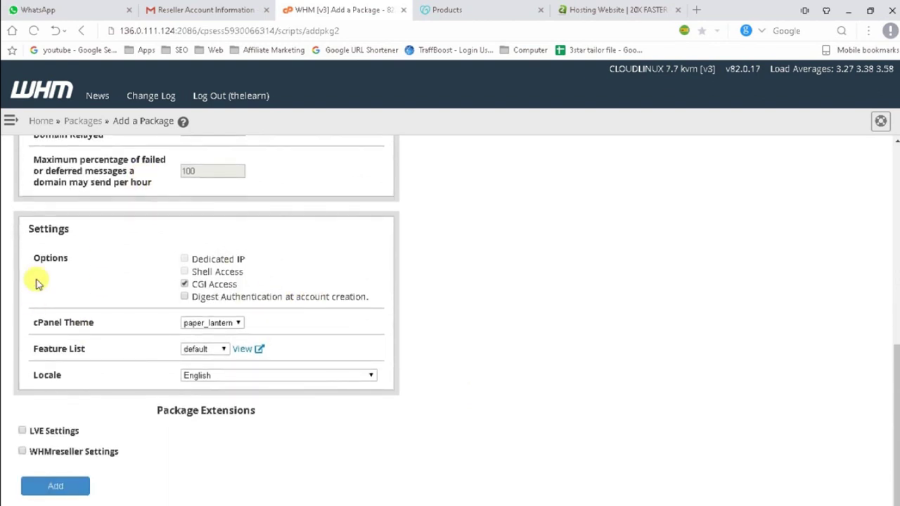
{"action": "left_click_drag", "start_coordinate": [246, 261], "coordinate": [175, 258]}
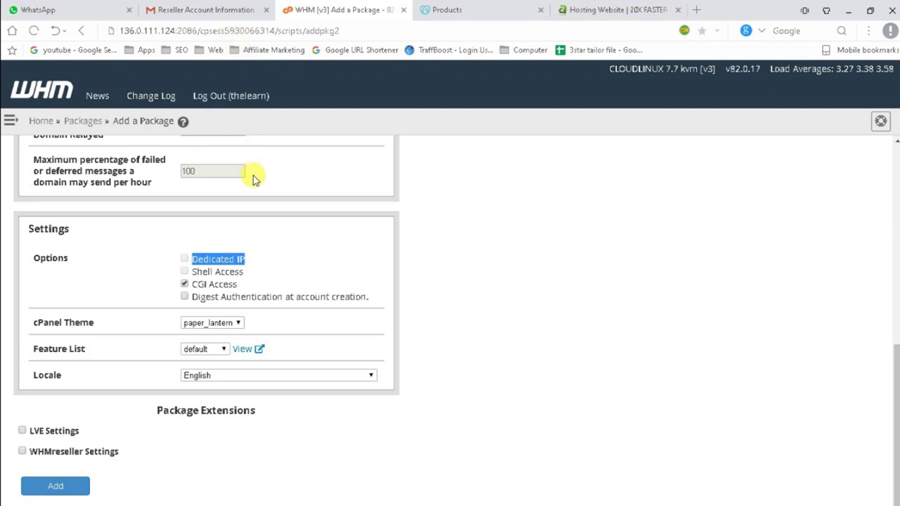
{"action": "left_click", "coordinate": [204, 10]}
Highlight the Control Panel address in the e-mail, glance at the hosting and domain tabs, then return to WHM.
{"action": "scroll", "coordinate": [454, 372], "scroll_direction": "down", "scroll_amount": 5}
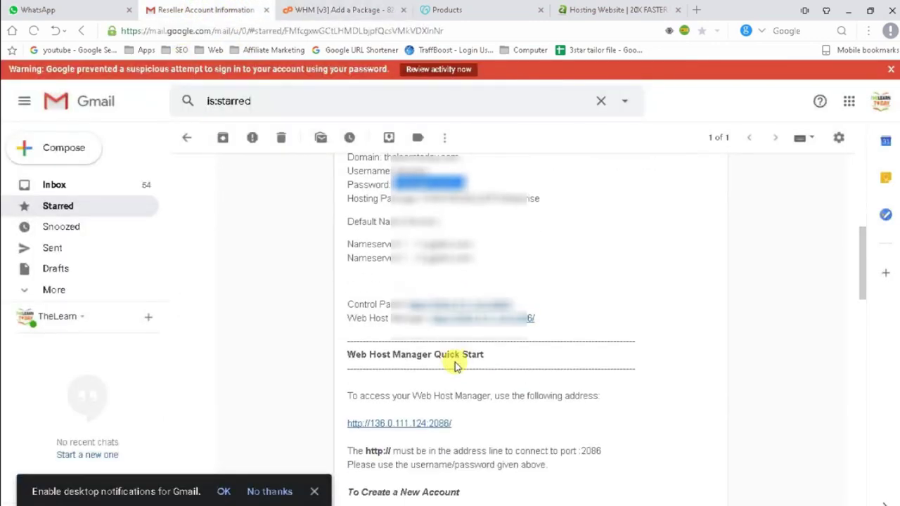
{"action": "left_click_drag", "start_coordinate": [512, 179], "coordinate": [430, 177]}
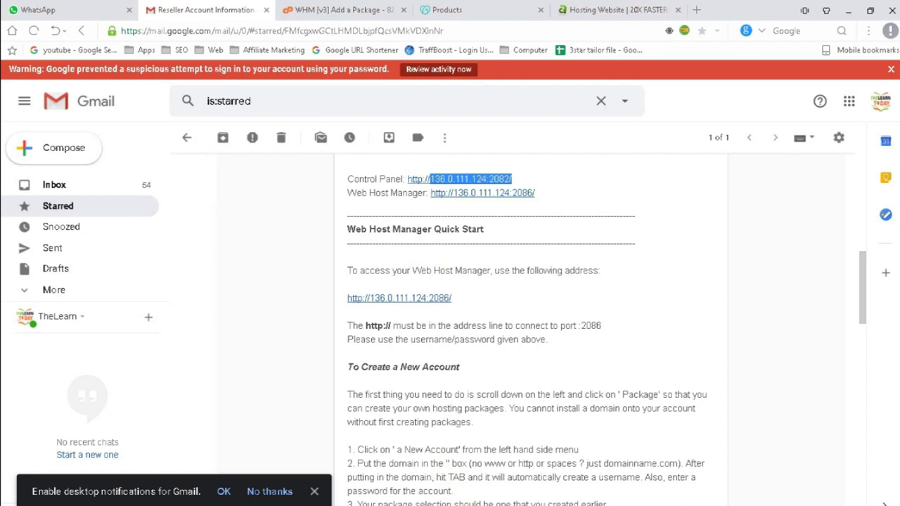
{"action": "left_click", "coordinate": [594, 8]}
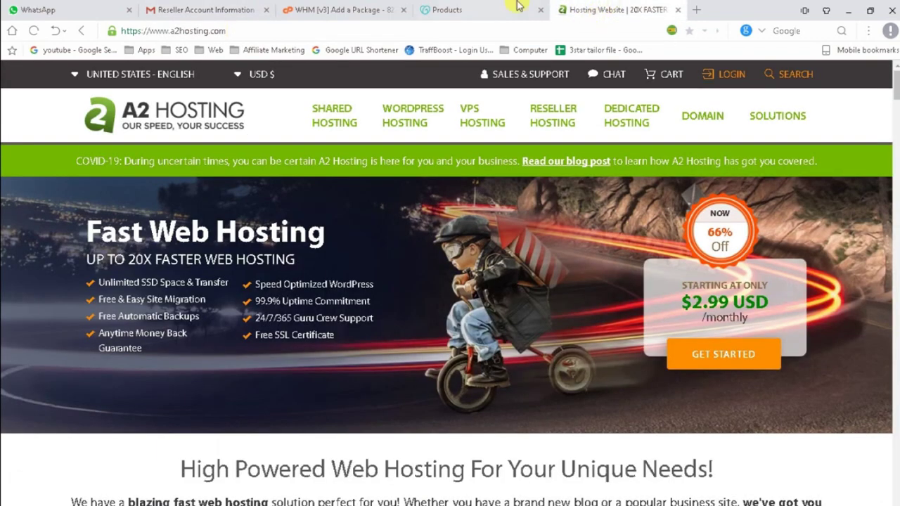
{"action": "left_click", "coordinate": [517, 9]}
{"action": "left_click", "coordinate": [304, 8]}
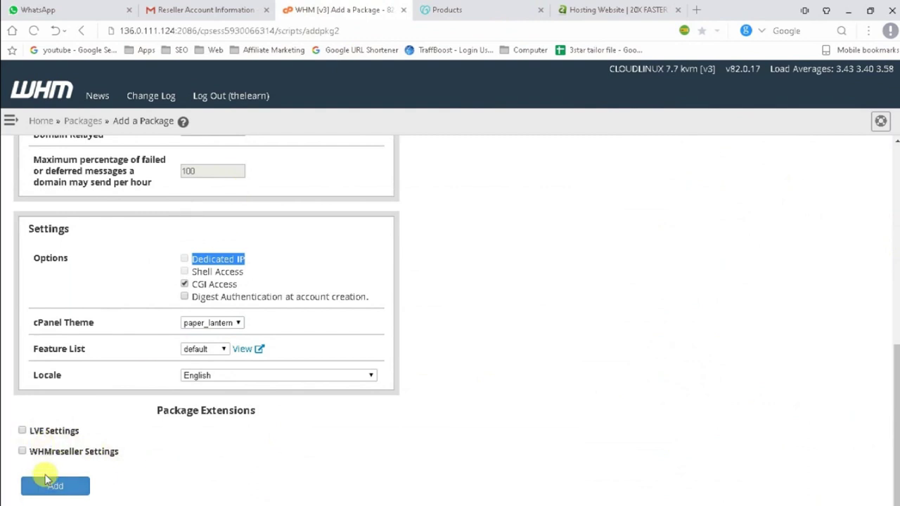
Point out the WHMreseller Settings extension and submit the CapitalTech package with Add.
{"action": "triple_click", "coordinate": [102, 452]}
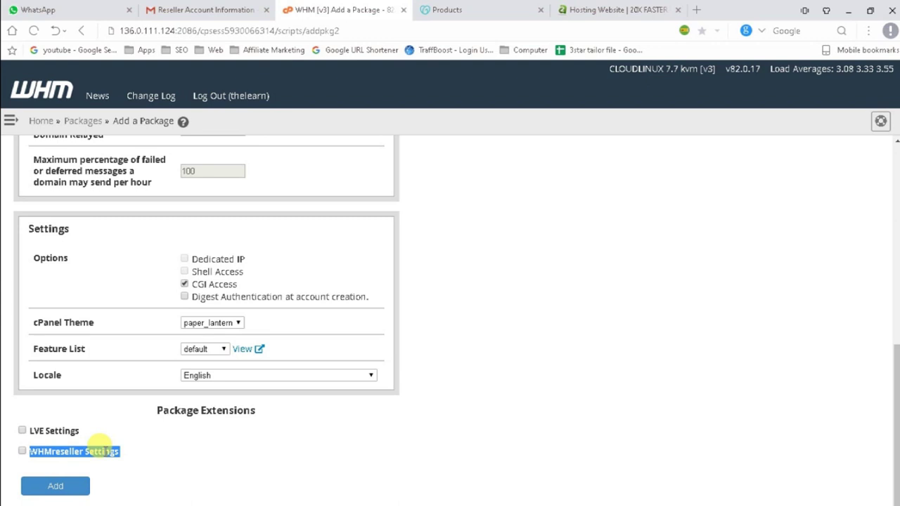
{"action": "double_click", "coordinate": [101, 450]}
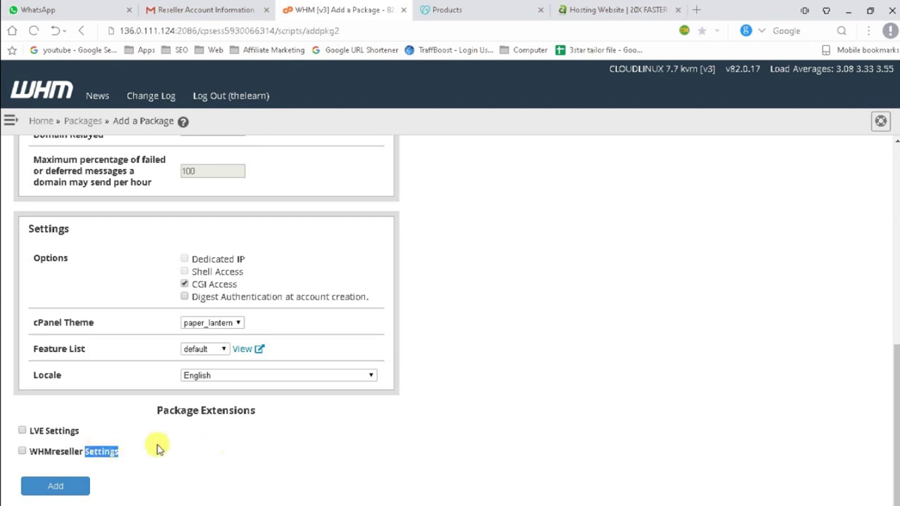
{"action": "left_click", "coordinate": [55, 486]}
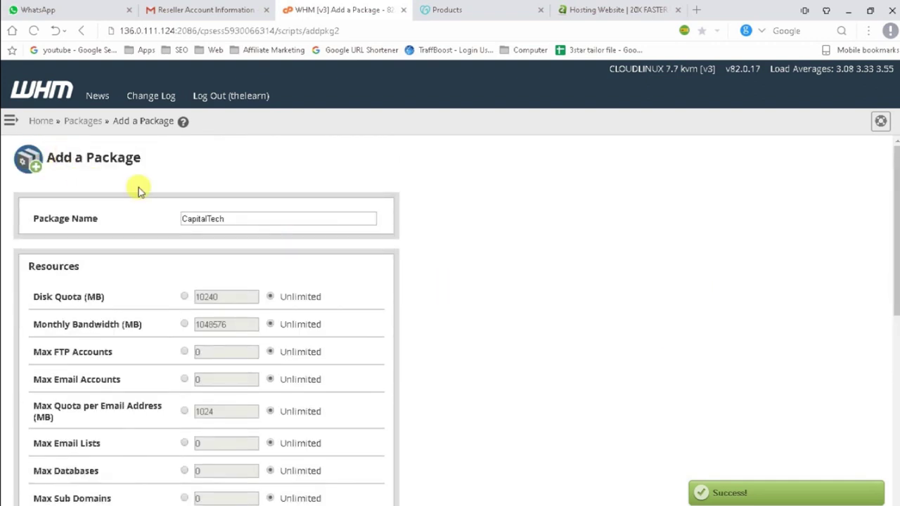
Open Create a New Account and paste the domain wintershop.in copied from the domain list.
{"action": "left_click", "coordinate": [26, 92]}
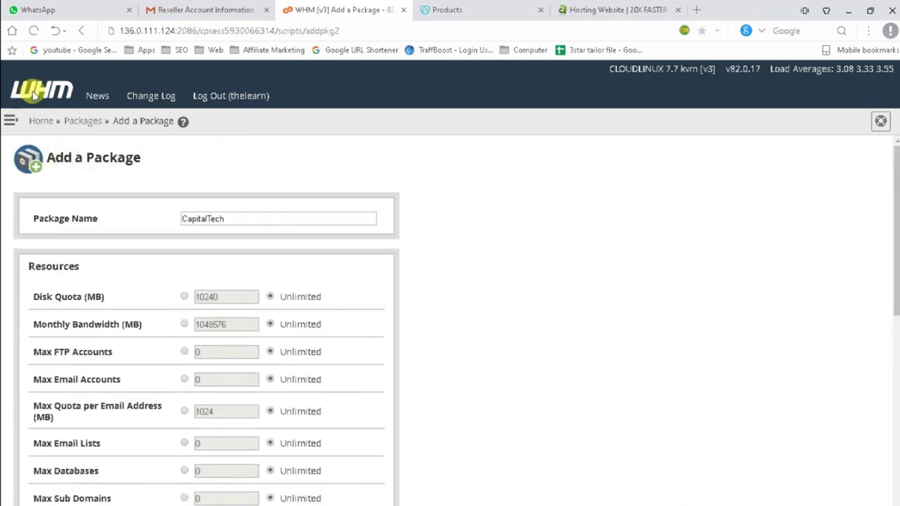
{"action": "left_click", "coordinate": [94, 196]}
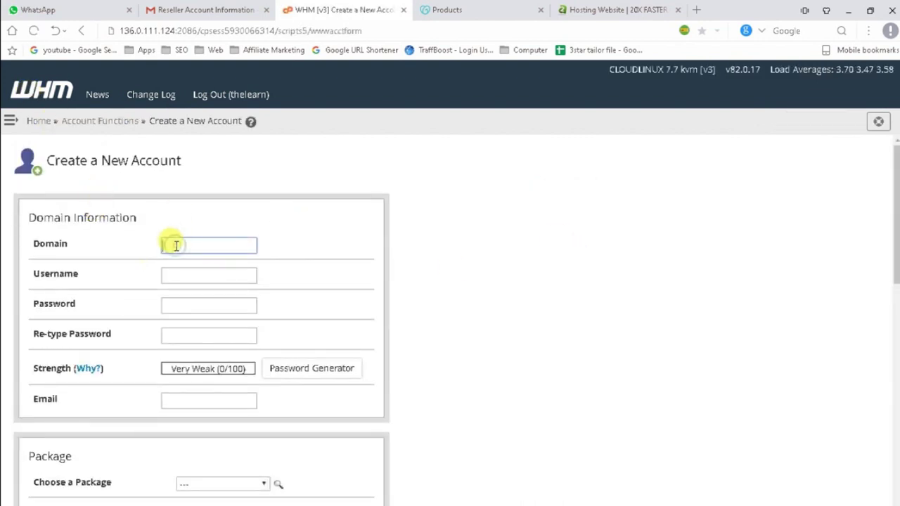
{"action": "left_click_drag", "start_coordinate": [29, 237], "coordinate": [72, 343]}
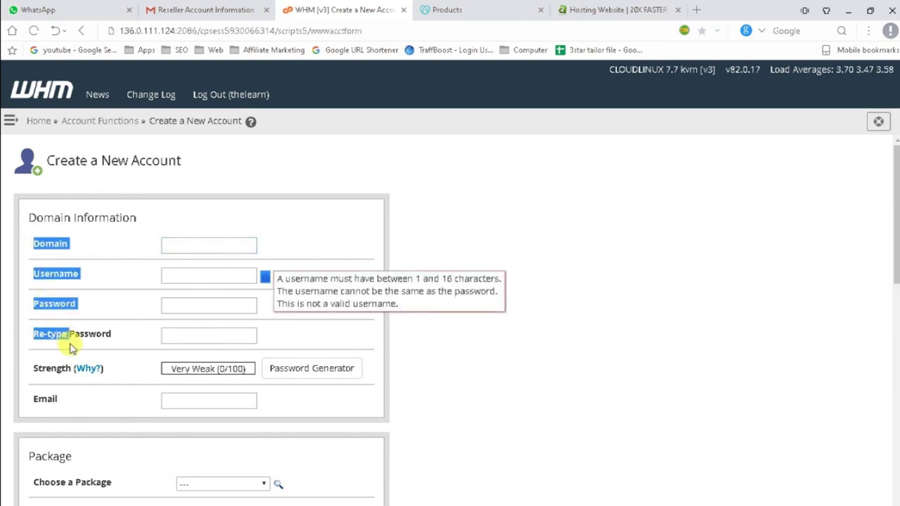
{"action": "left_click", "coordinate": [171, 253]}
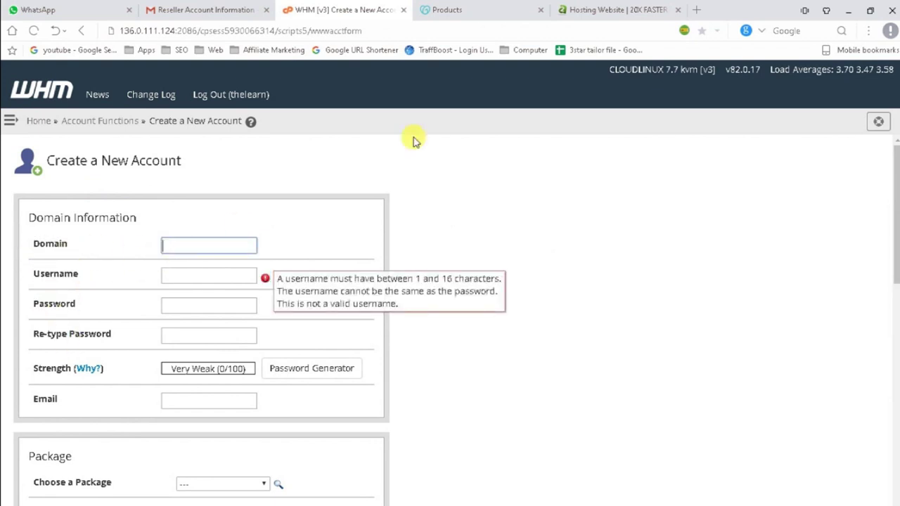
{"action": "left_click", "coordinate": [450, 9]}
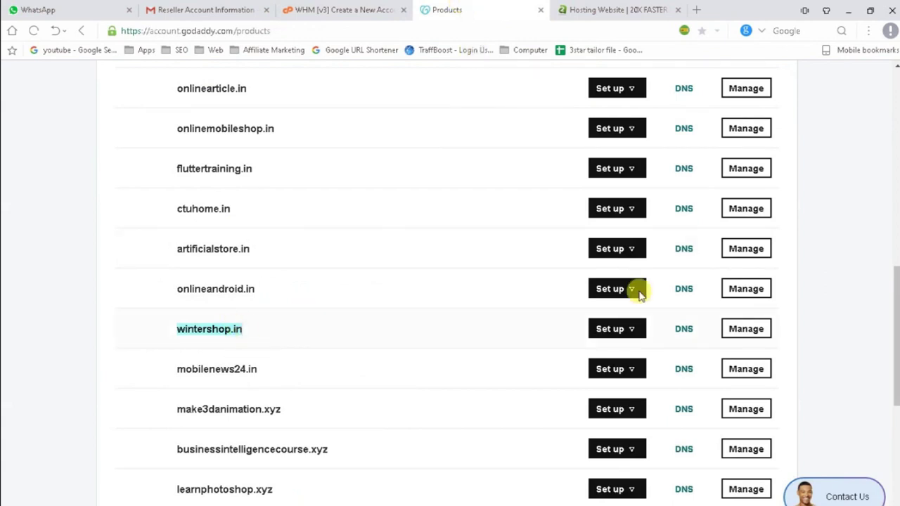
{"action": "scroll", "coordinate": [468, 303], "scroll_direction": "up", "scroll_amount": 3}
{"action": "scroll", "coordinate": [468, 303], "scroll_direction": "down", "scroll_amount": 2}
{"action": "left_click", "coordinate": [354, 6]}
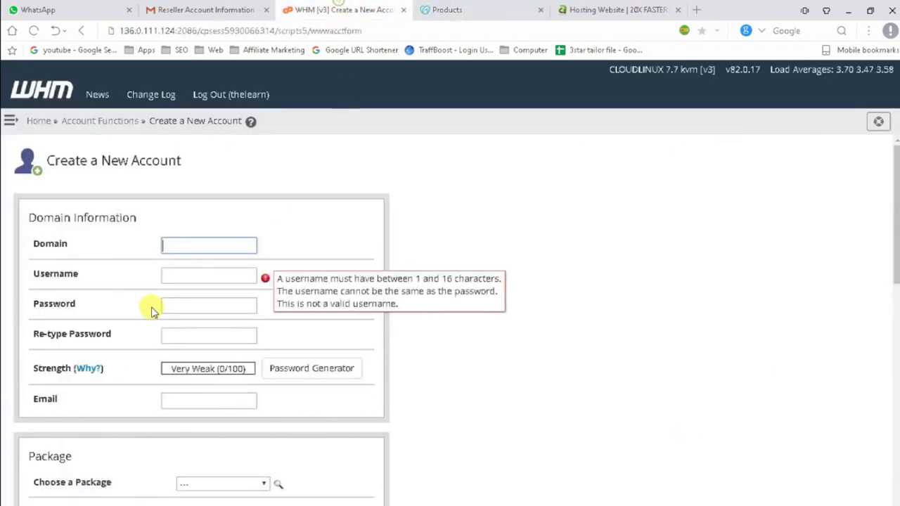
{"action": "type", "text": "wintershop.in"}
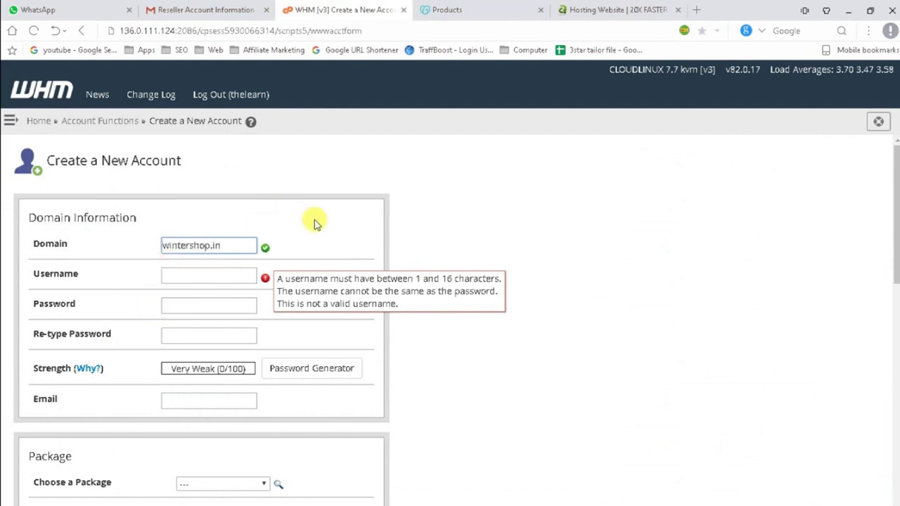
{"action": "left_click", "coordinate": [311, 221]}
Keep and point out the auto-filled username wintershop.
{"action": "left_click", "coordinate": [228, 275]}
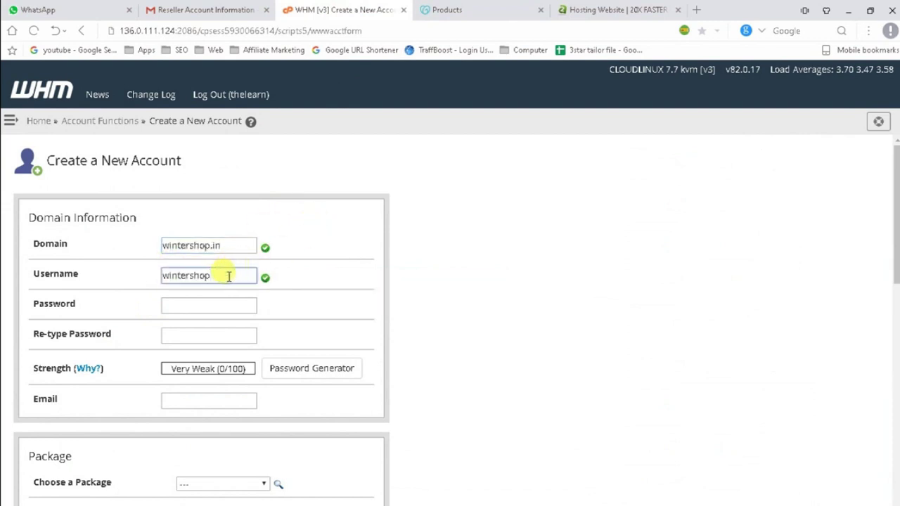
{"action": "double_click", "coordinate": [228, 274]}
{"action": "left_click", "coordinate": [214, 275]}
{"action": "double_click", "coordinate": [223, 275]}
{"action": "left_click", "coordinate": [221, 275]}
{"action": "left_click_drag", "start_coordinate": [220, 276], "coordinate": [90, 291]}
{"action": "left_click", "coordinate": [191, 280]}
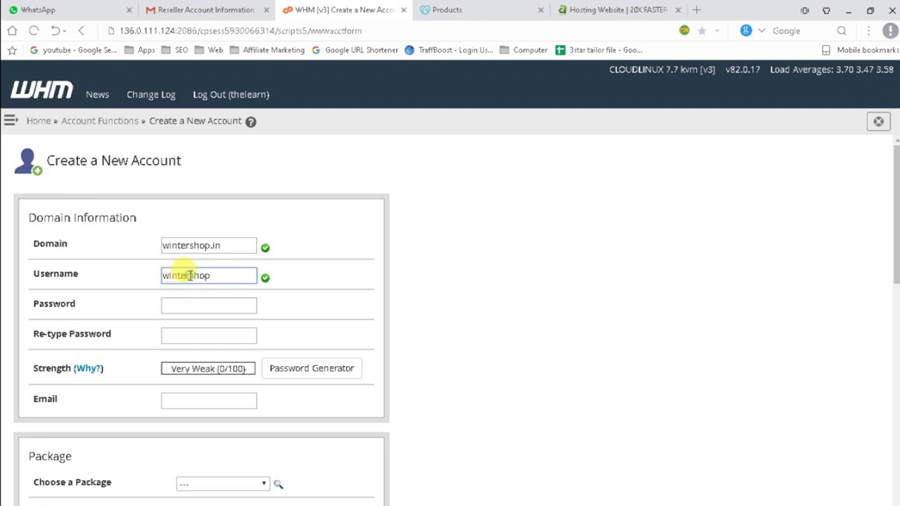
{"action": "left_click_drag", "start_coordinate": [211, 275], "coordinate": [131, 285]}
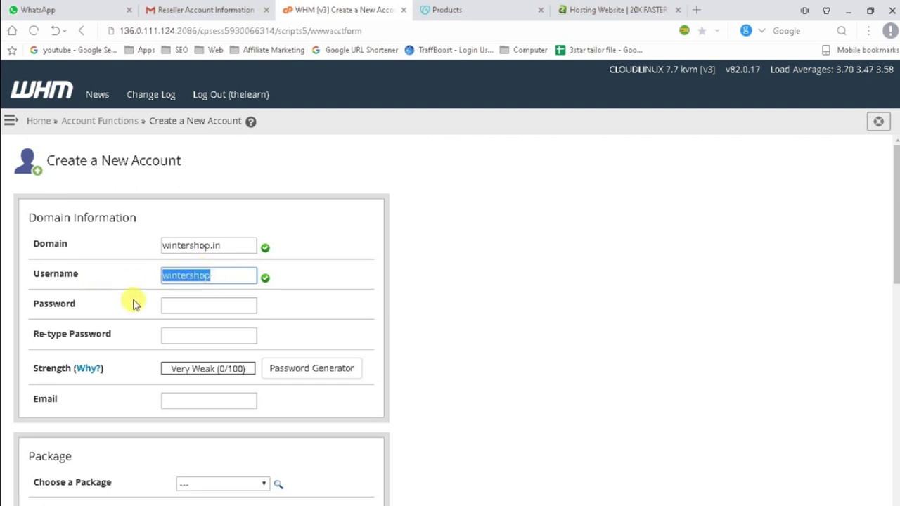
Enter a strong password, repeat it in the confirmation field, and paste the contact e-mail.
{"action": "left_click", "coordinate": [176, 304]}
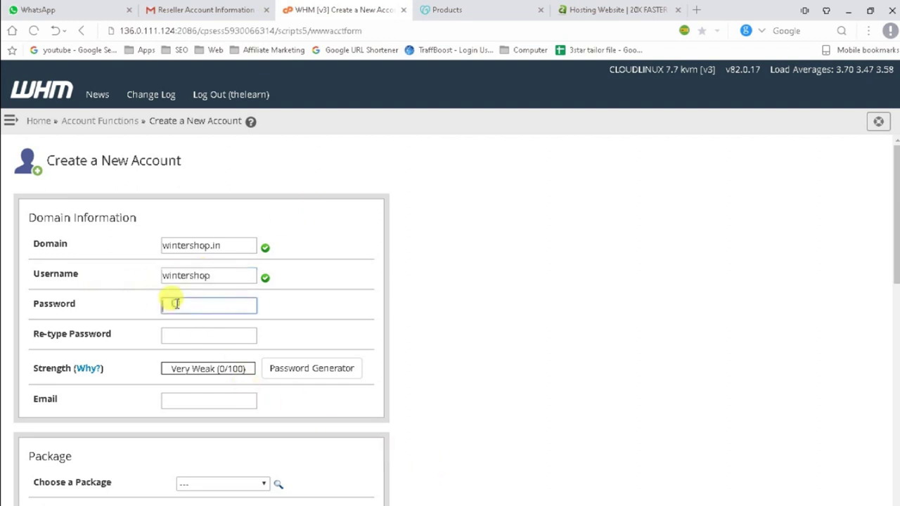
{"action": "type", "text": "win"}
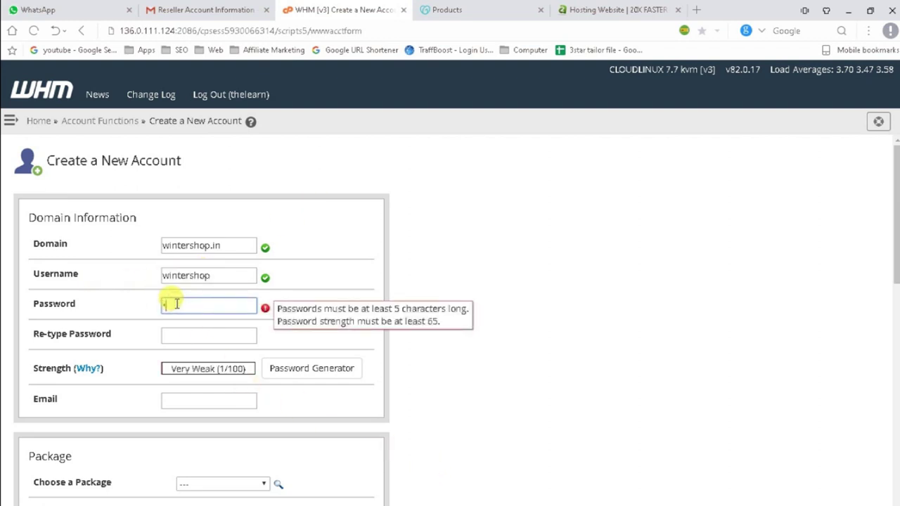
{"action": "type", "text": "te"}
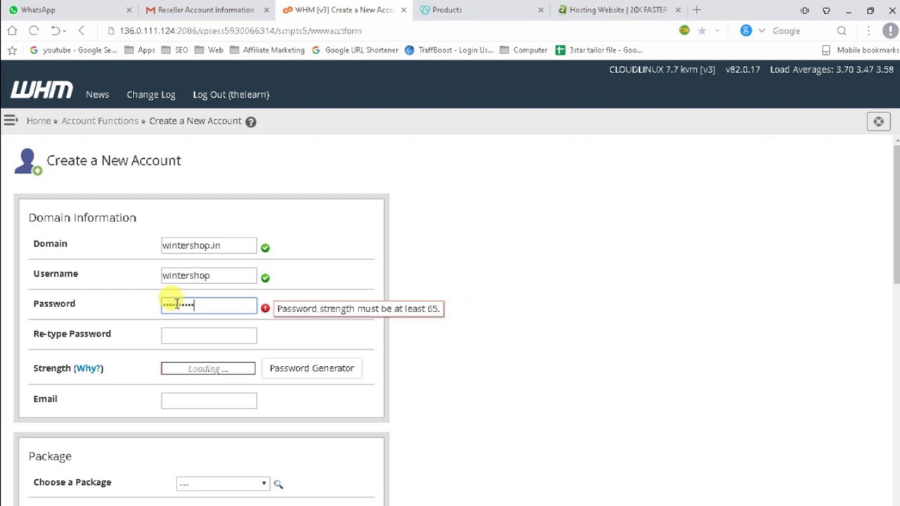
{"action": "left_click", "coordinate": [175, 335]}
{"action": "key", "text": "ctrl+v"}
{"action": "left_click", "coordinate": [178, 396]}
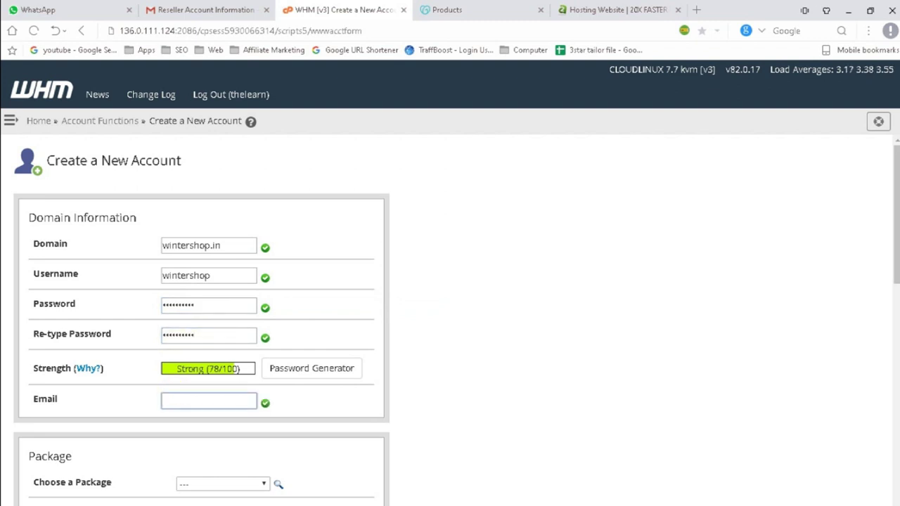
{"action": "key", "text": "ctrl+v"}
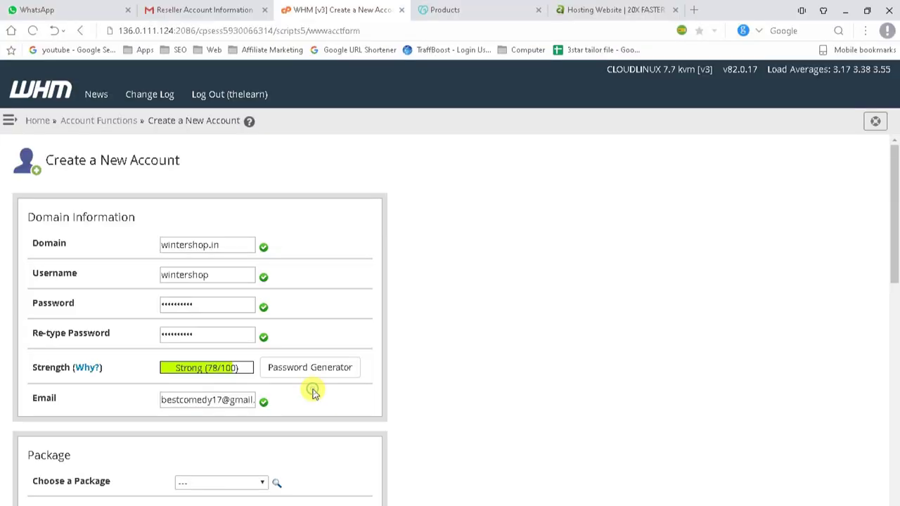
Assign the thelearn_CapitalTech package and tick Select Options Manually.
{"action": "scroll", "coordinate": [313, 391], "scroll_direction": "down", "scroll_amount": 3}
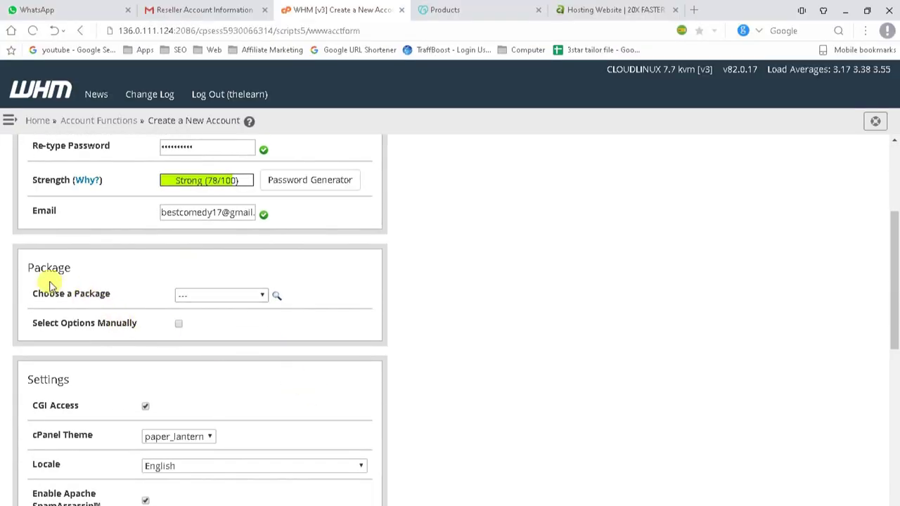
{"action": "left_click_drag", "start_coordinate": [24, 264], "coordinate": [71, 270]}
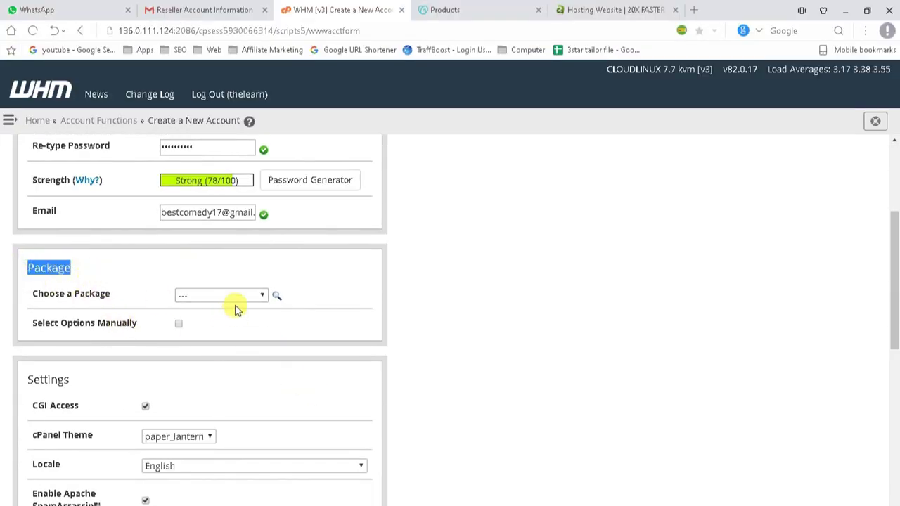
{"action": "left_click", "coordinate": [237, 296]}
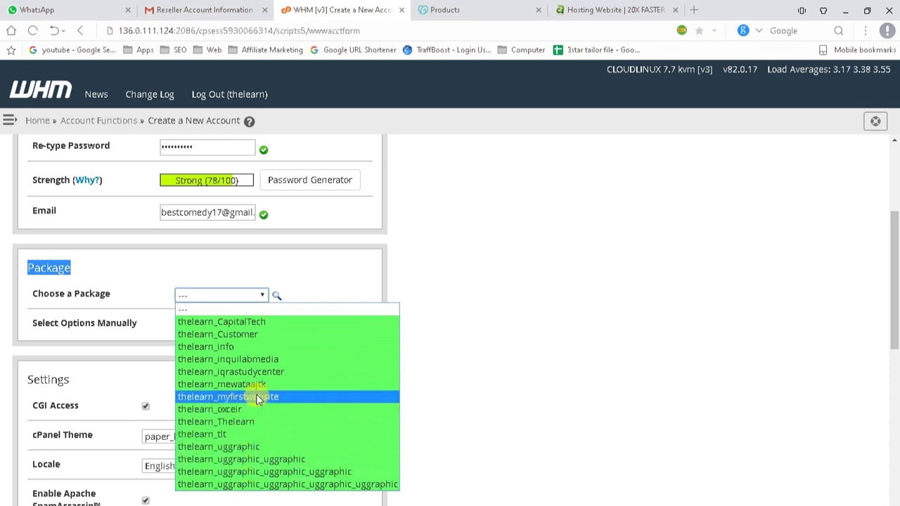
{"action": "left_click", "coordinate": [261, 322]}
{"action": "scroll", "coordinate": [260, 324], "scroll_direction": "down", "scroll_amount": 2}
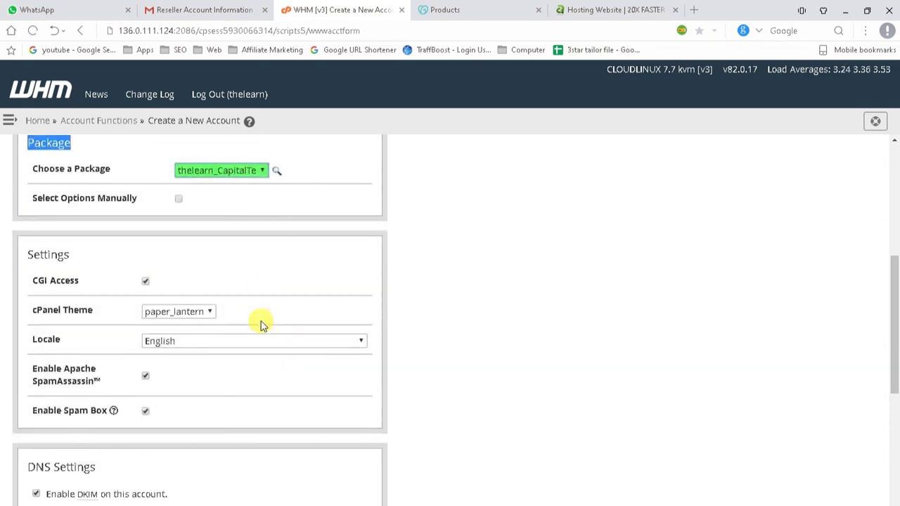
{"action": "left_click", "coordinate": [178, 199]}
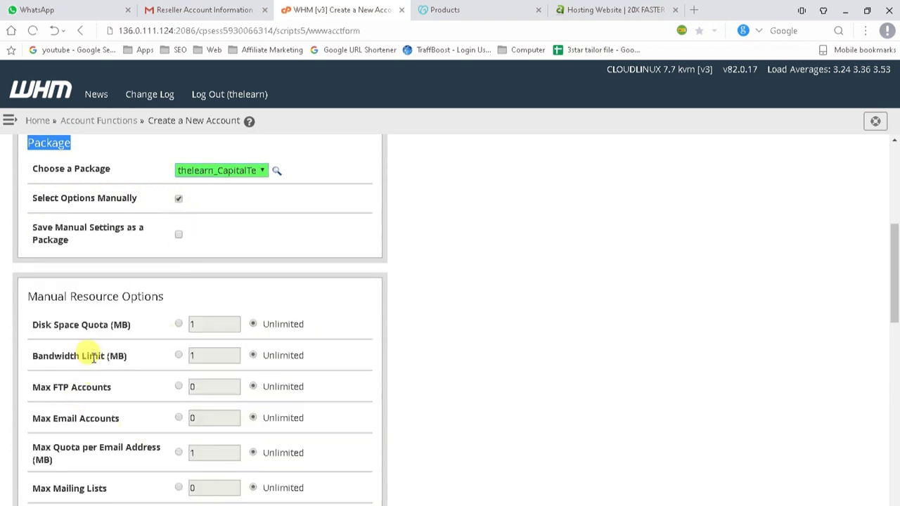
Review the manual limits: addon, parked and sub domains, quota per e-mail, and e-mail accounts.
{"action": "scroll", "coordinate": [90, 352], "scroll_direction": "down", "scroll_amount": 2}
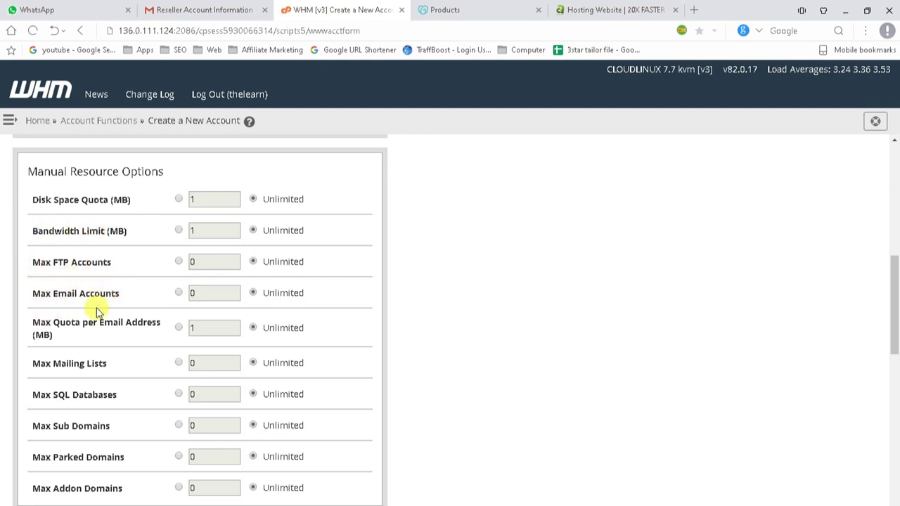
{"action": "scroll", "coordinate": [120, 412], "scroll_direction": "down", "scroll_amount": 3}
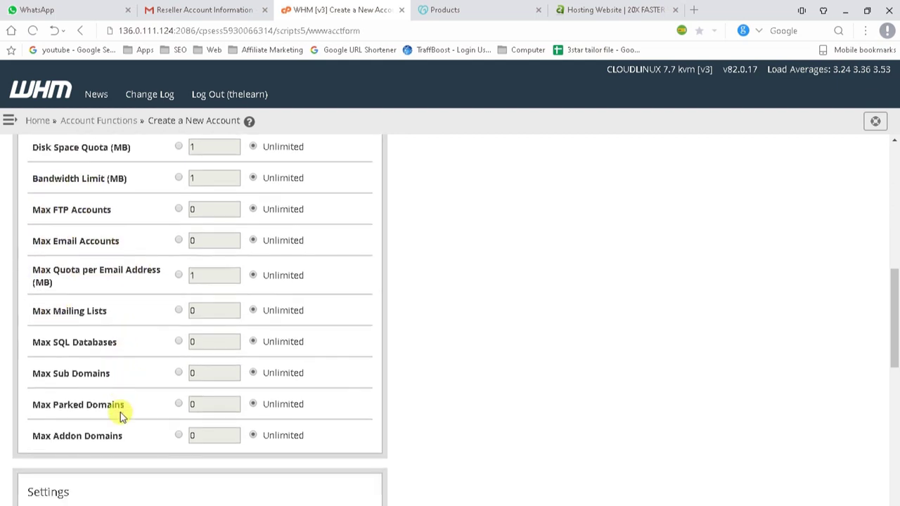
{"action": "scroll", "coordinate": [210, 313], "scroll_direction": "up", "scroll_amount": 1}
{"action": "scroll", "coordinate": [209, 313], "scroll_direction": "up", "scroll_amount": 1}
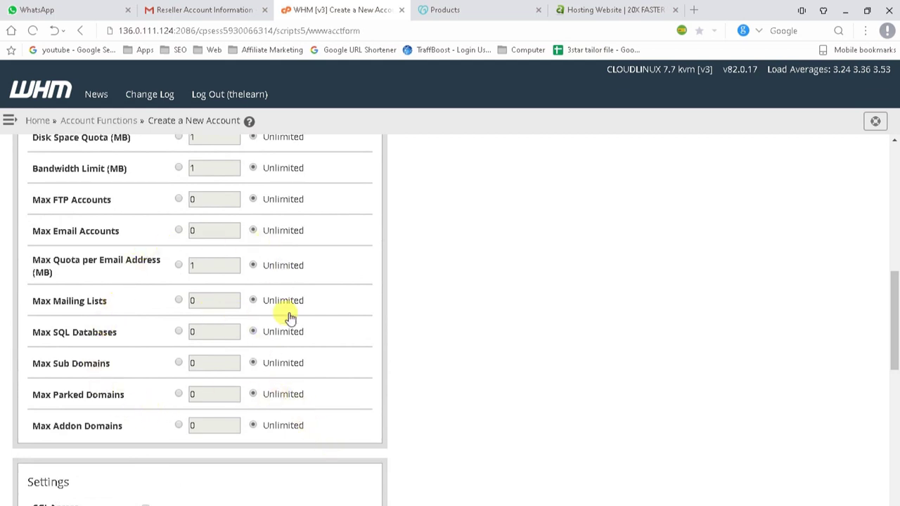
{"action": "left_click_drag", "start_coordinate": [53, 425], "coordinate": [121, 426]}
{"action": "left_click", "coordinate": [114, 426]}
{"action": "double_click", "coordinate": [68, 394]}
{"action": "triple_click", "coordinate": [71, 362]}
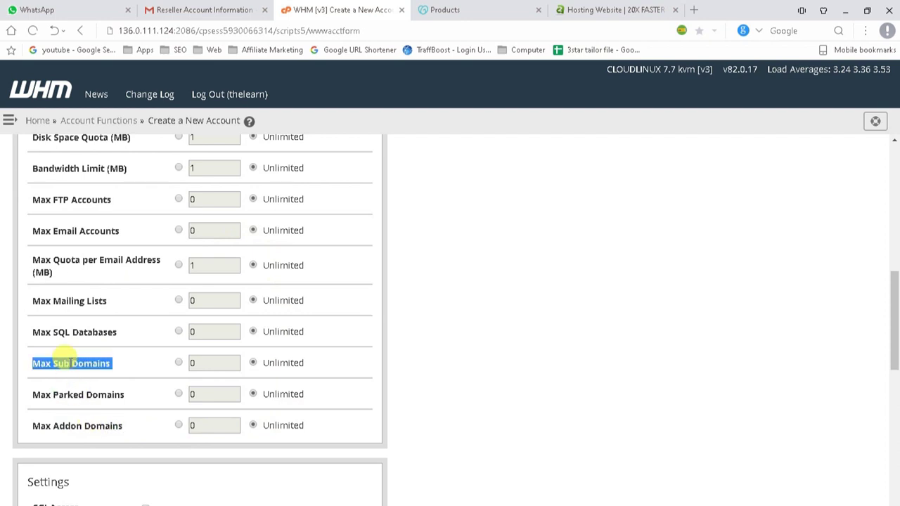
{"action": "scroll", "coordinate": [63, 351], "scroll_direction": "up", "scroll_amount": 1}
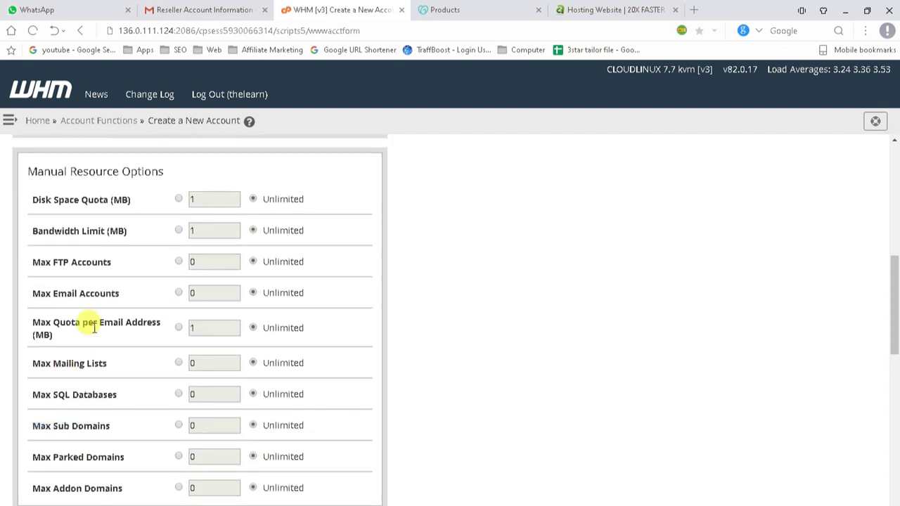
{"action": "triple_click", "coordinate": [94, 328]}
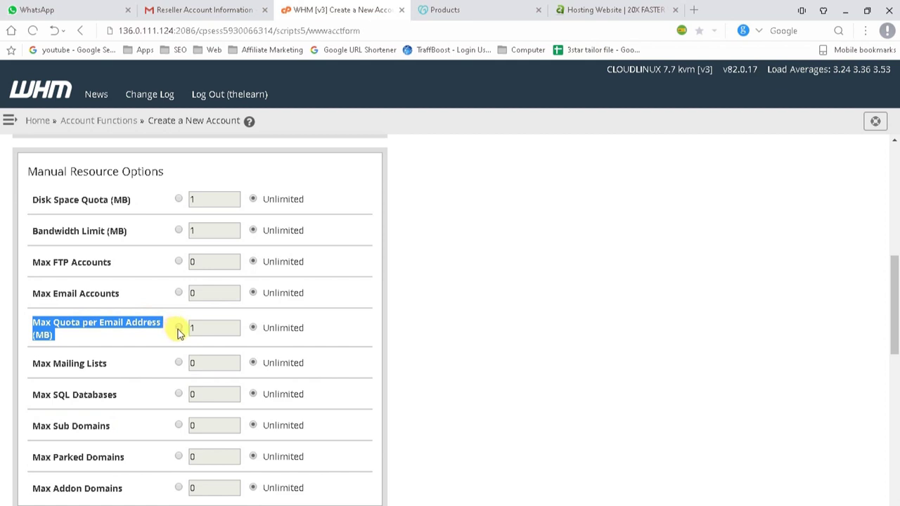
{"action": "triple_click", "coordinate": [77, 291]}
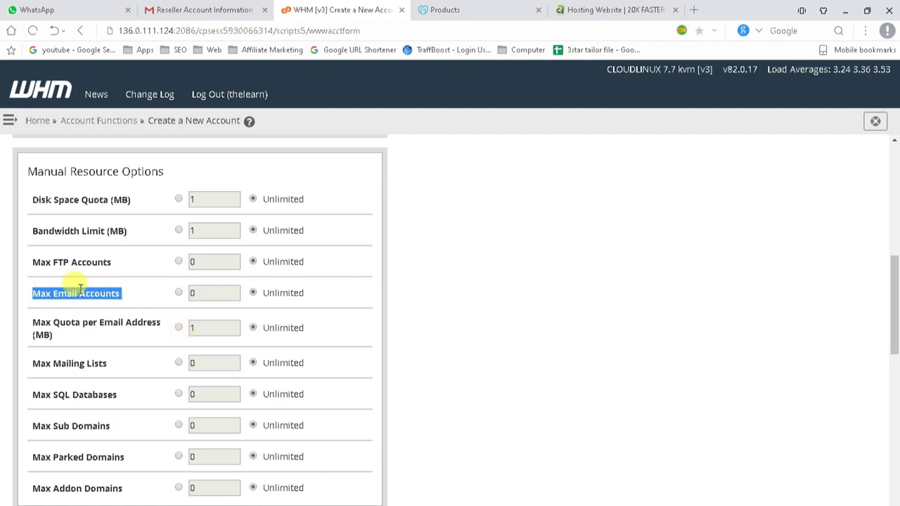
{"action": "scroll", "coordinate": [84, 338], "scroll_direction": "up", "scroll_amount": 1}
{"action": "scroll", "coordinate": [90, 342], "scroll_direction": "up", "scroll_amount": 4}
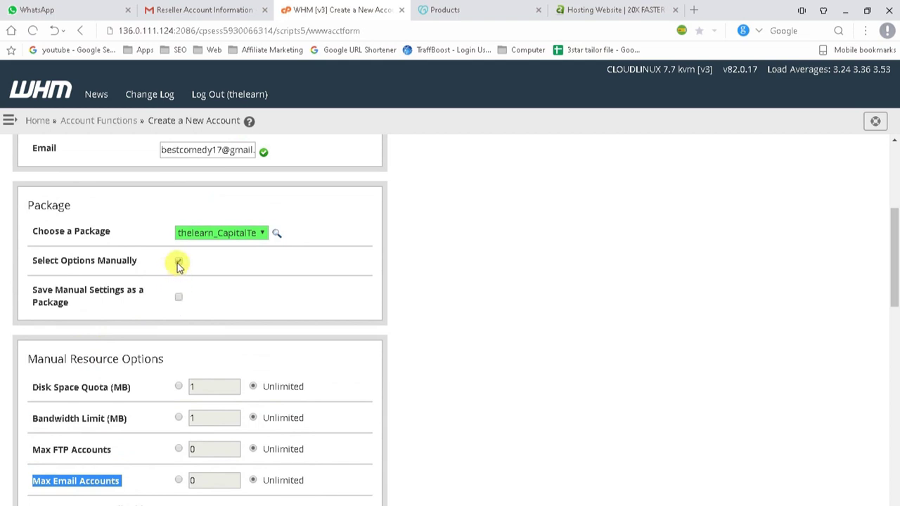
Untick Select Options Manually so the package's limits apply.
{"action": "left_click", "coordinate": [179, 262]}
{"action": "left_click", "coordinate": [178, 263]}
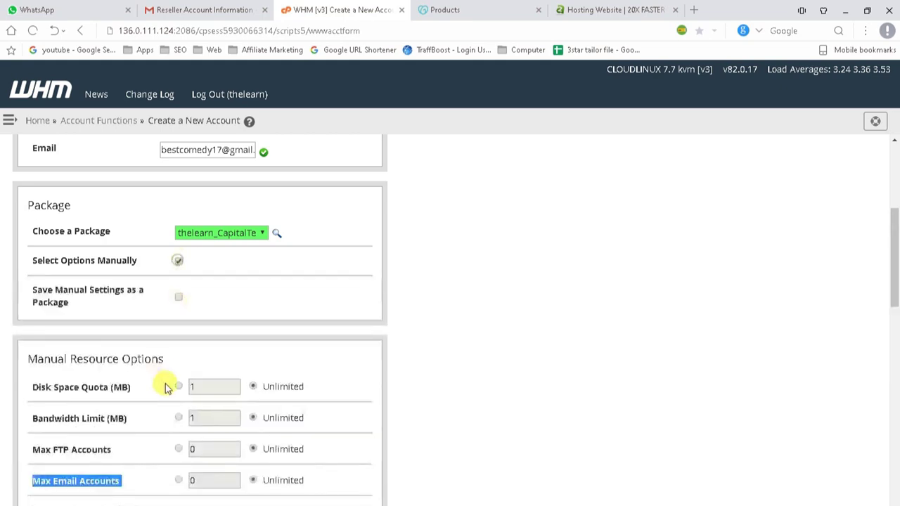
{"action": "scroll", "coordinate": [148, 425], "scroll_direction": "down", "scroll_amount": 6}
{"action": "scroll", "coordinate": [146, 433], "scroll_direction": "up", "scroll_amount": 6}
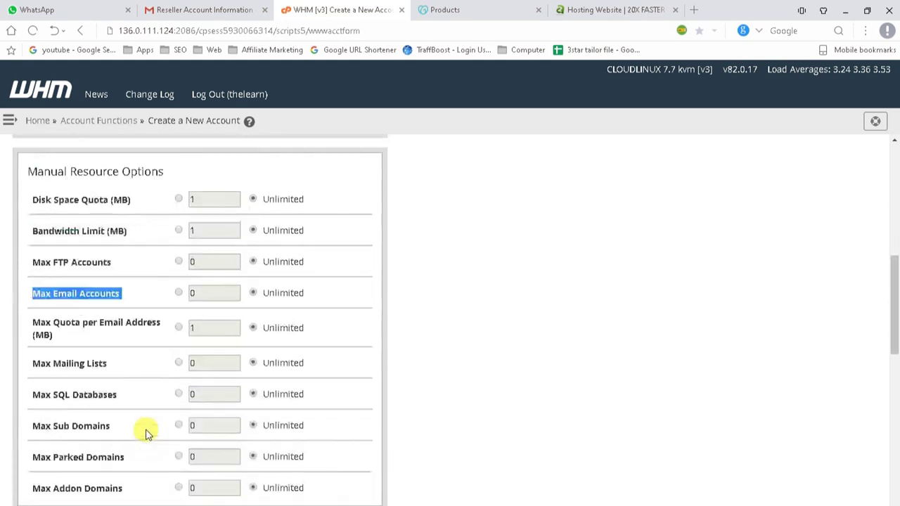
{"action": "left_click", "coordinate": [179, 262]}
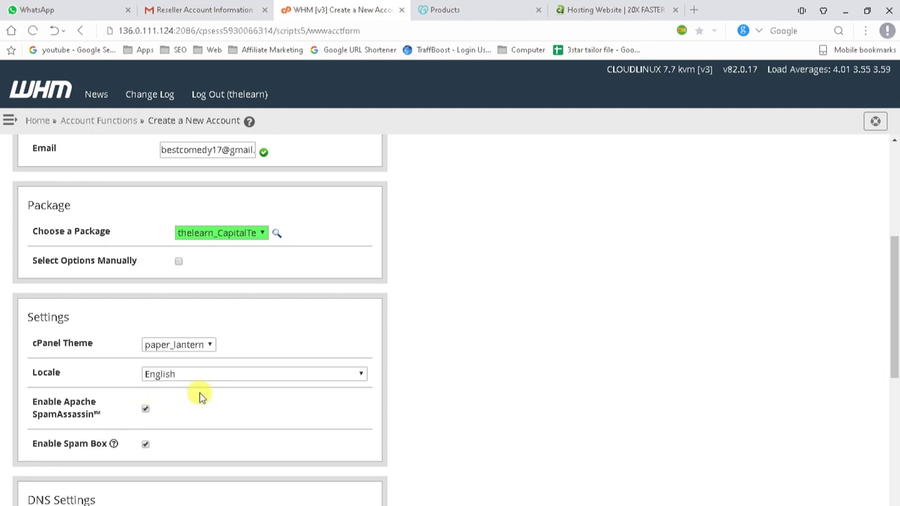
Point out the listed nameservers, starting with r1.gigilist.com, in DNS Settings.
{"action": "scroll", "coordinate": [199, 395], "scroll_direction": "down", "scroll_amount": 4}
{"action": "scroll", "coordinate": [188, 359], "scroll_direction": "down", "scroll_amount": 2}
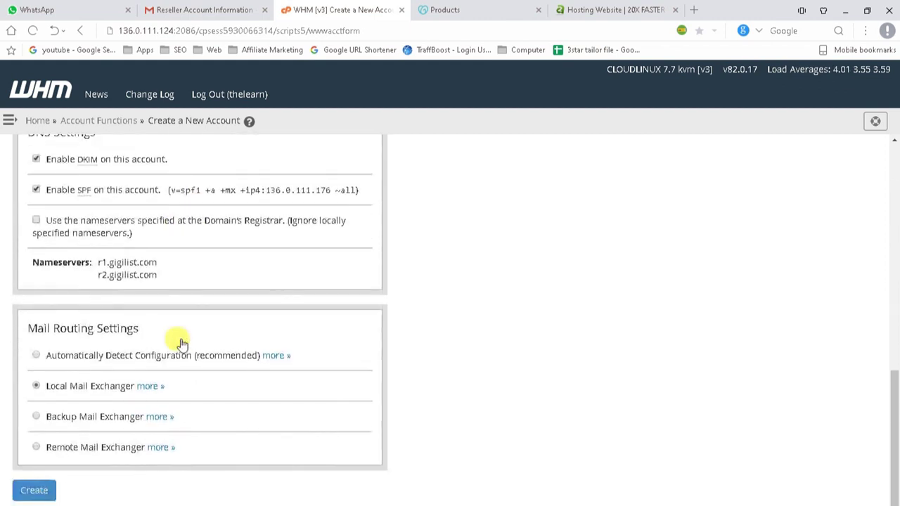
{"action": "mouse_move", "coordinate": [160, 263]}
{"action": "left_mouse_down"}
{"action": "mouse_move", "coordinate": [89, 261]}
{"action": "mouse_move", "coordinate": [158, 277]}
{"action": "mouse_move", "coordinate": [115, 274]}
{"action": "mouse_move", "coordinate": [156, 273]}
{"action": "left_mouse_up"}
{"action": "left_click", "coordinate": [157, 277]}
{"action": "left_click", "coordinate": [159, 278]}
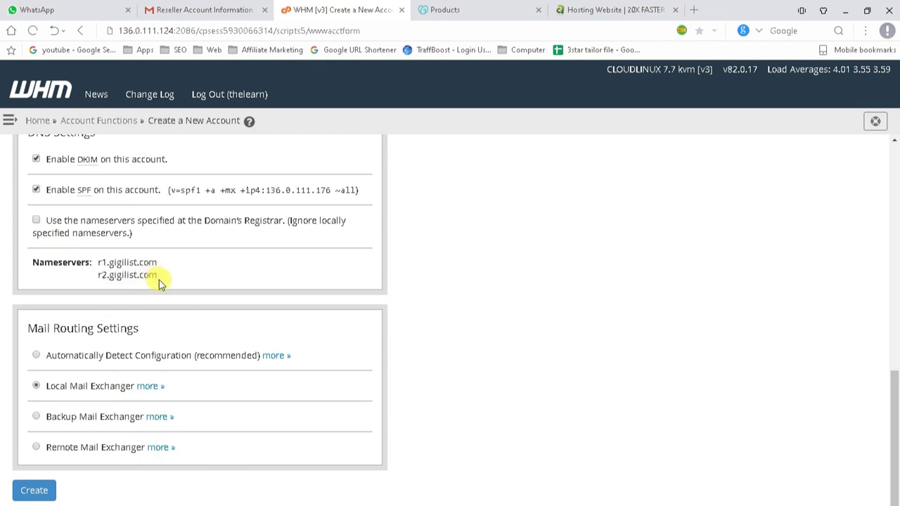
{"action": "left_click_drag", "start_coordinate": [161, 272], "coordinate": [131, 263]}
{"action": "triple_click", "coordinate": [130, 262]}
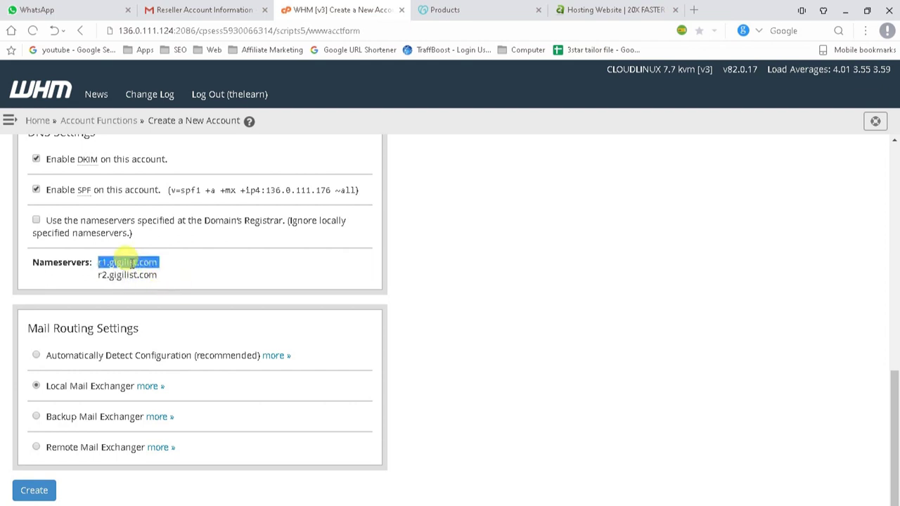
{"action": "left_click", "coordinate": [176, 265]}
{"action": "left_click_drag", "start_coordinate": [99, 262], "coordinate": [153, 267]}
{"action": "left_click", "coordinate": [163, 277]}
{"action": "left_click", "coordinate": [34, 265]}
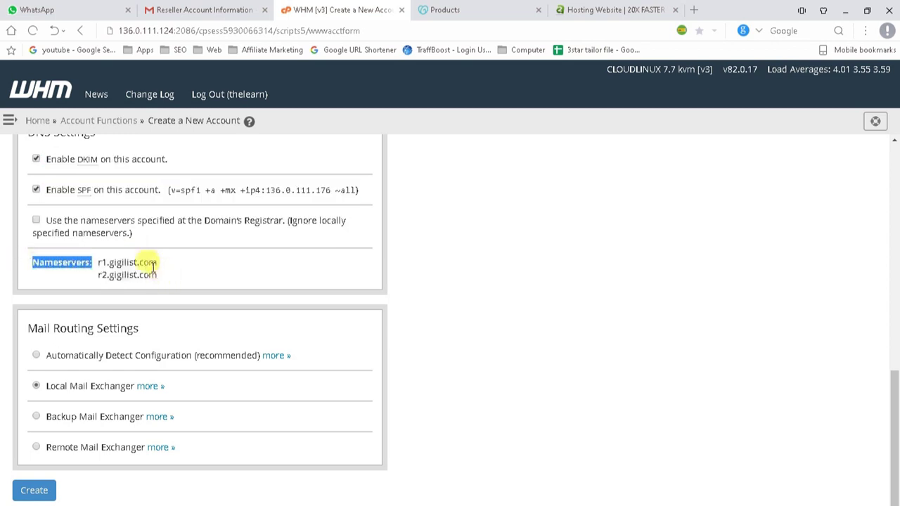
{"action": "triple_click", "coordinate": [116, 263]}
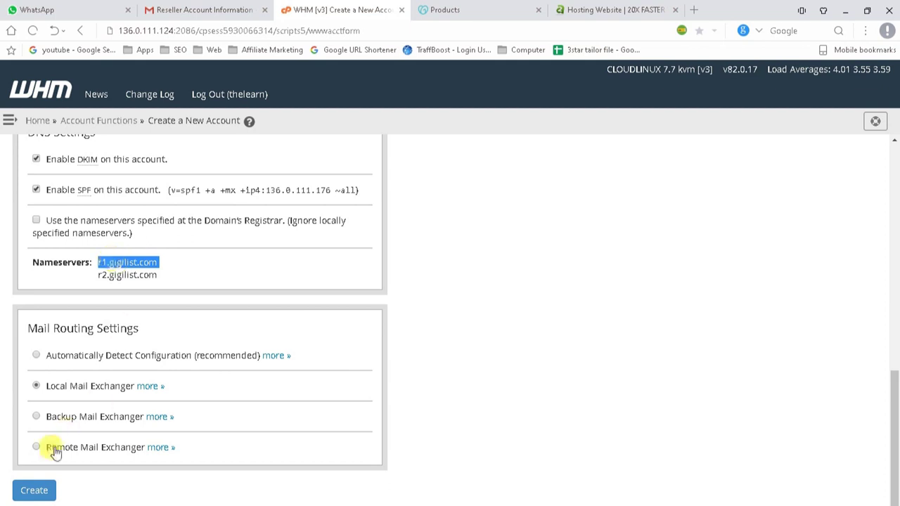
Keep mail routing on Local Mail Exchanger and create the wintershop.in account.
{"action": "left_click", "coordinate": [33, 491]}
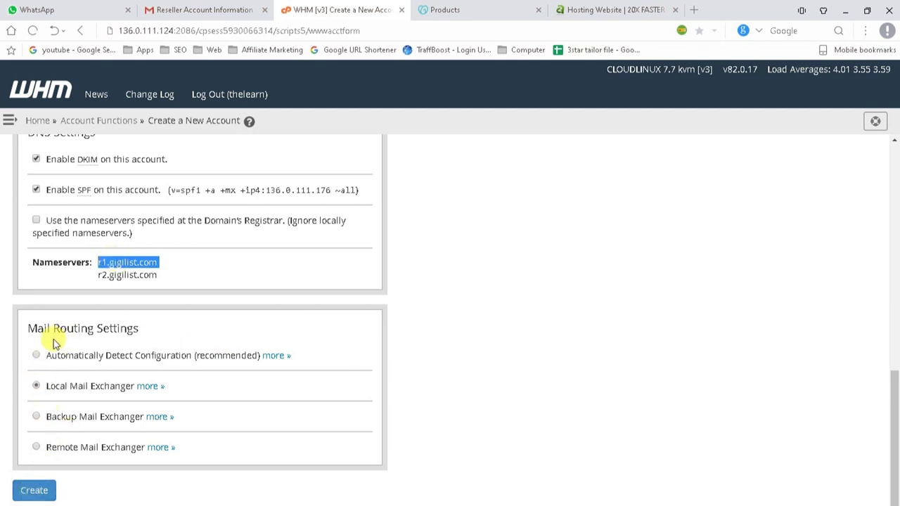
{"action": "left_click_drag", "start_coordinate": [27, 329], "coordinate": [155, 323]}
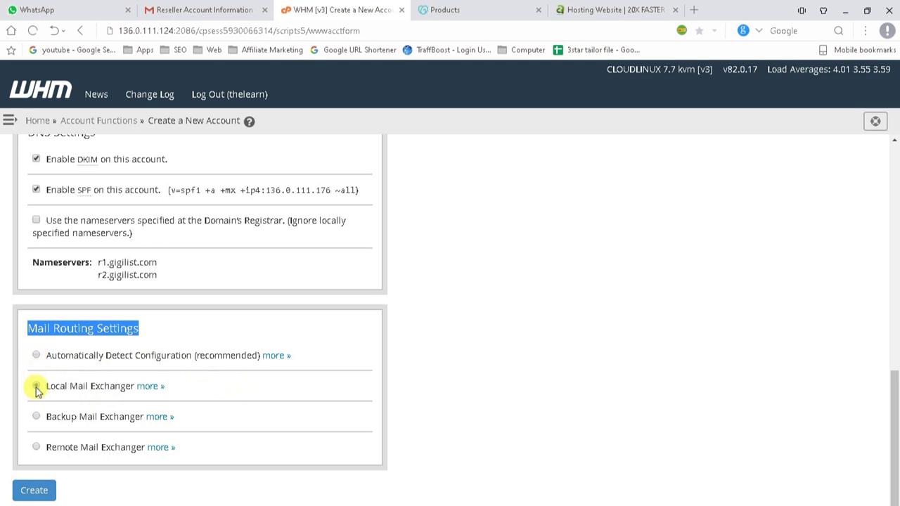
{"action": "left_click", "coordinate": [37, 387]}
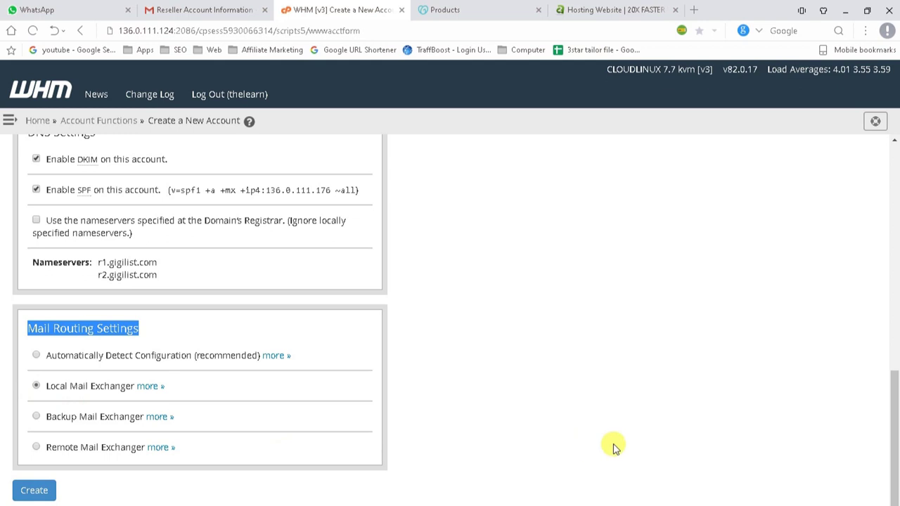
{"action": "left_click", "coordinate": [32, 494]}
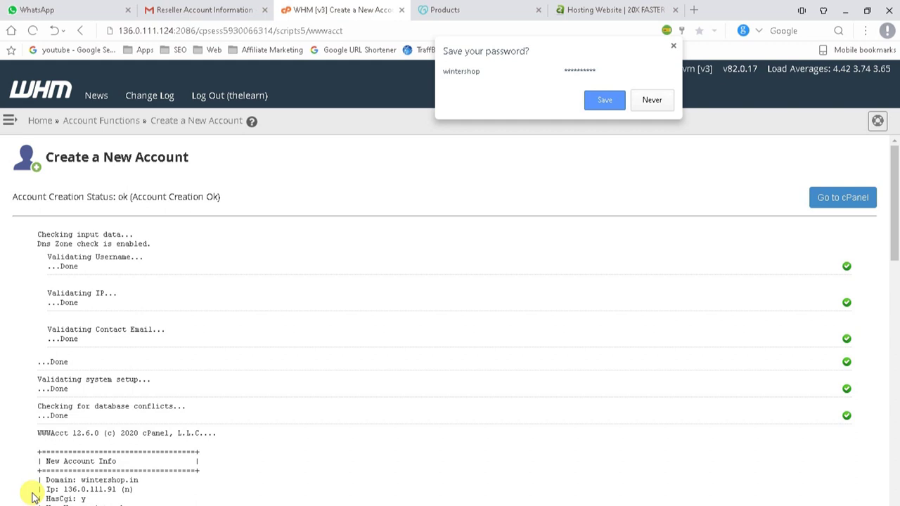
Dismiss the save-password prompt, browse the A2 Hosting site, then return to GoDaddy Products.
{"action": "left_click", "coordinate": [673, 48]}
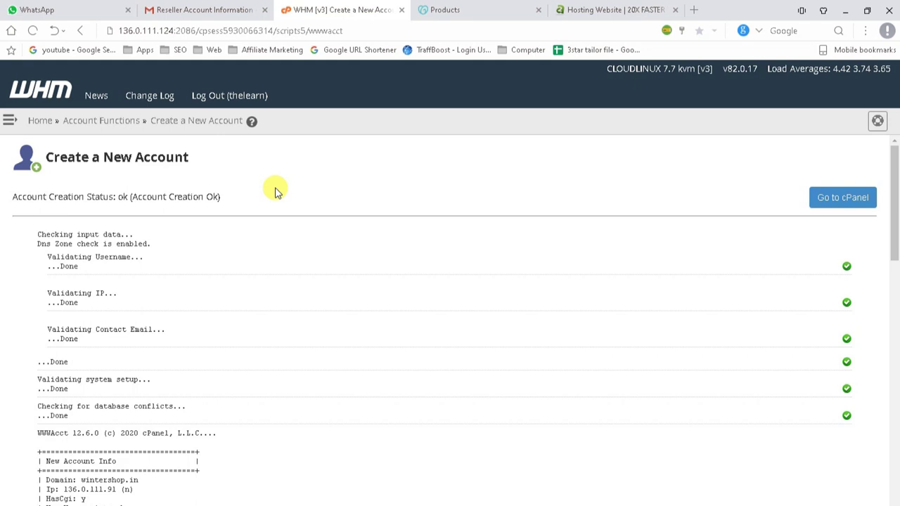
{"action": "left_click", "coordinate": [629, 8]}
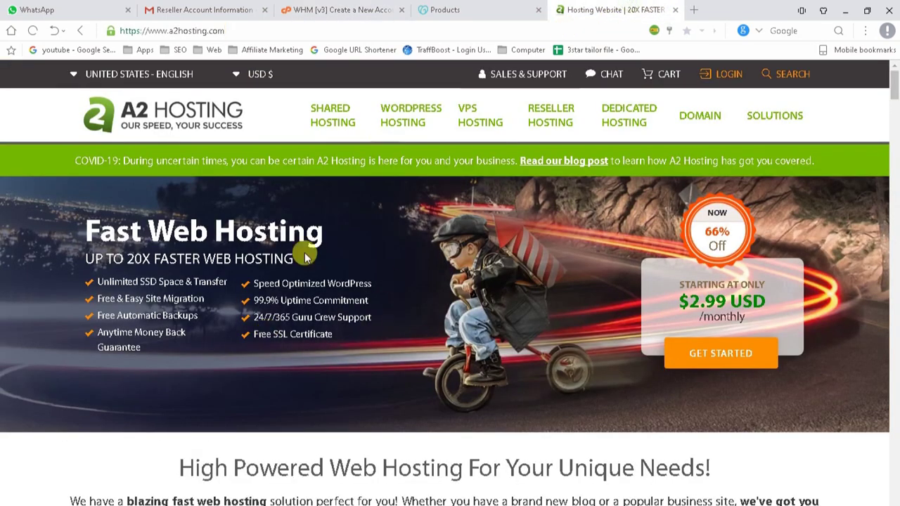
{"action": "scroll", "coordinate": [302, 280], "scroll_direction": "down", "scroll_amount": 5}
{"action": "scroll", "coordinate": [176, 166], "scroll_direction": "down", "scroll_amount": 4}
{"action": "scroll", "coordinate": [171, 217], "scroll_direction": "up", "scroll_amount": 3}
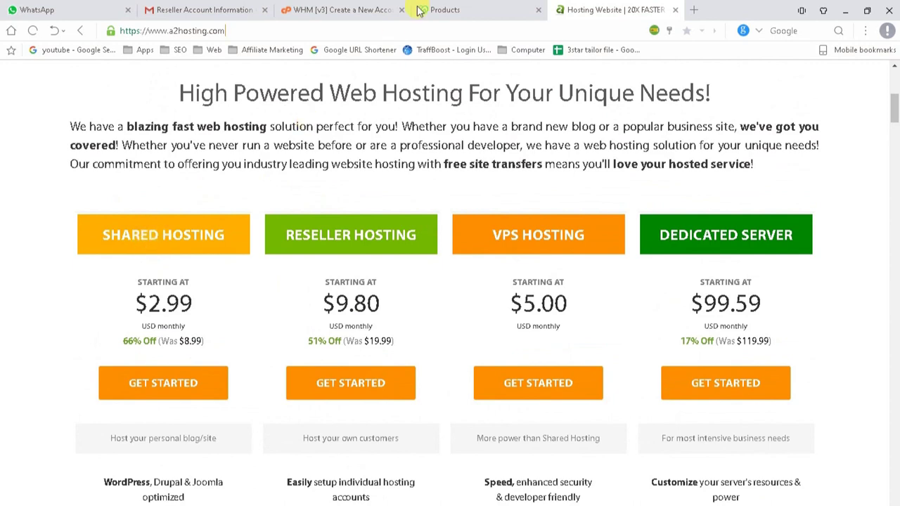
{"action": "left_click", "coordinate": [460, 10]}
From WHM's New Account Info results, open cPanel for the new wintershop.in account.
{"action": "left_click", "coordinate": [291, 6]}
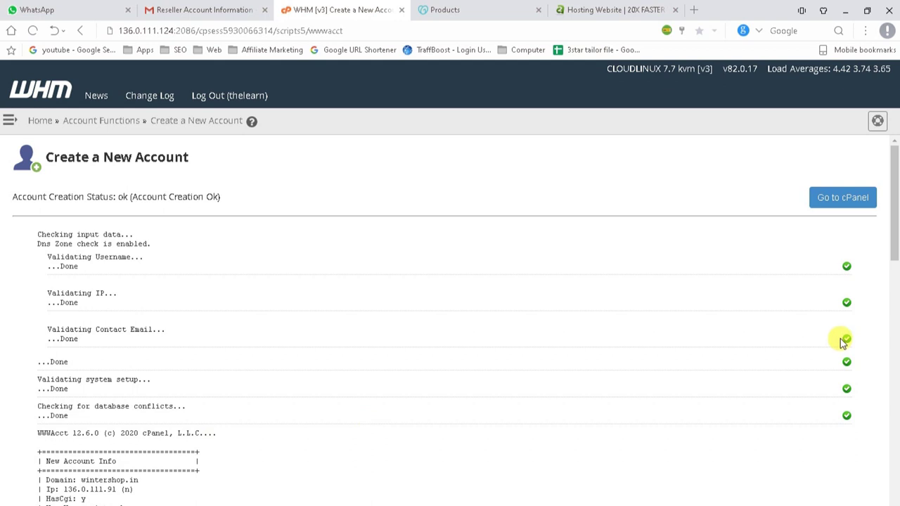
{"action": "scroll", "coordinate": [412, 338], "scroll_direction": "down", "scroll_amount": 3}
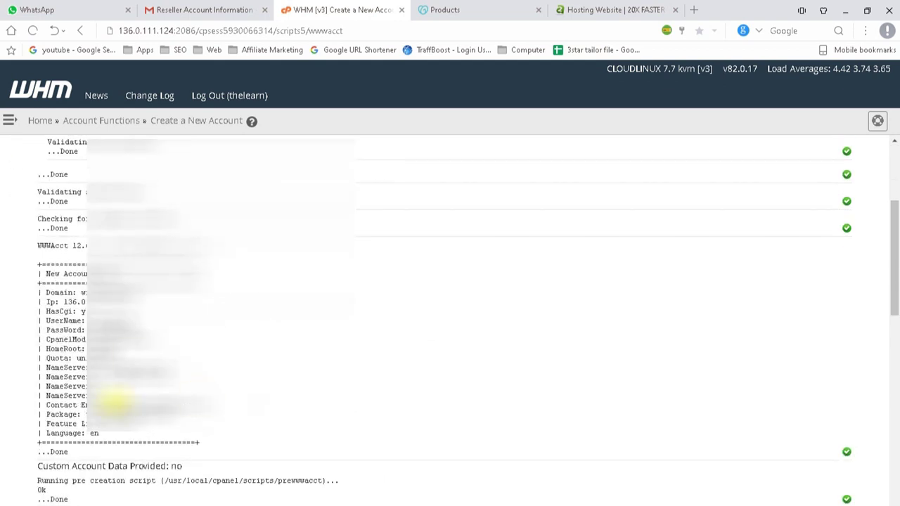
{"action": "left_click_drag", "start_coordinate": [163, 422], "coordinate": [44, 267]}
{"action": "scroll", "coordinate": [568, 380], "scroll_direction": "up", "scroll_amount": 3}
{"action": "left_click", "coordinate": [832, 198]}
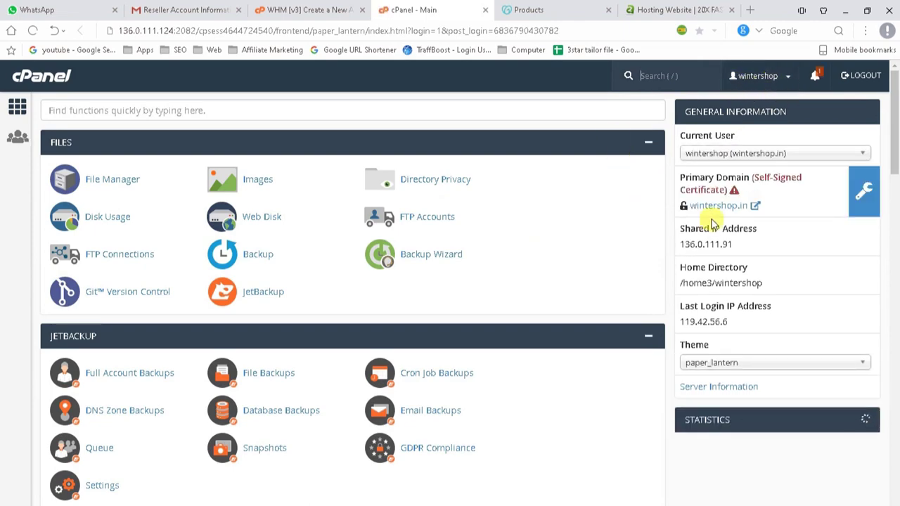
Review the wintershop cPanel dashboard and focus the 'Find functions quickly' search box.
{"action": "scroll", "coordinate": [384, 291], "scroll_direction": "down", "scroll_amount": 7}
{"action": "scroll", "coordinate": [236, 377], "scroll_direction": "down", "scroll_amount": 10}
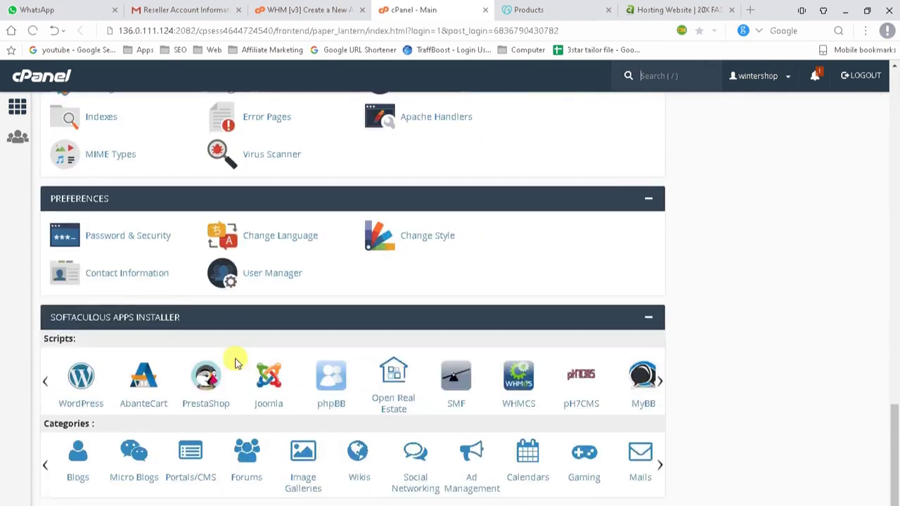
{"action": "scroll", "coordinate": [236, 379], "scroll_direction": "up", "scroll_amount": 10}
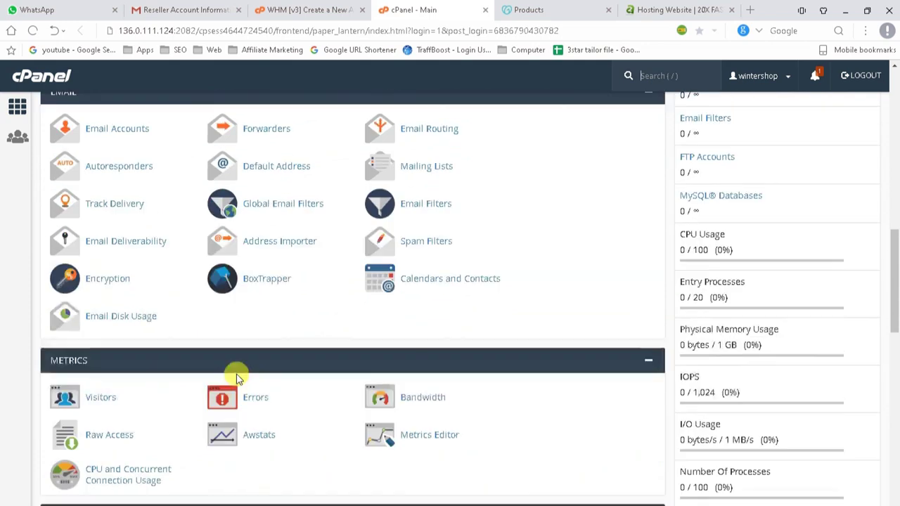
{"action": "scroll", "coordinate": [236, 378], "scroll_direction": "up", "scroll_amount": 3}
{"action": "scroll", "coordinate": [236, 379], "scroll_direction": "down", "scroll_amount": 9}
{"action": "scroll", "coordinate": [236, 373], "scroll_direction": "down", "scroll_amount": 3}
{"action": "scroll", "coordinate": [236, 372], "scroll_direction": "up", "scroll_amount": 12}
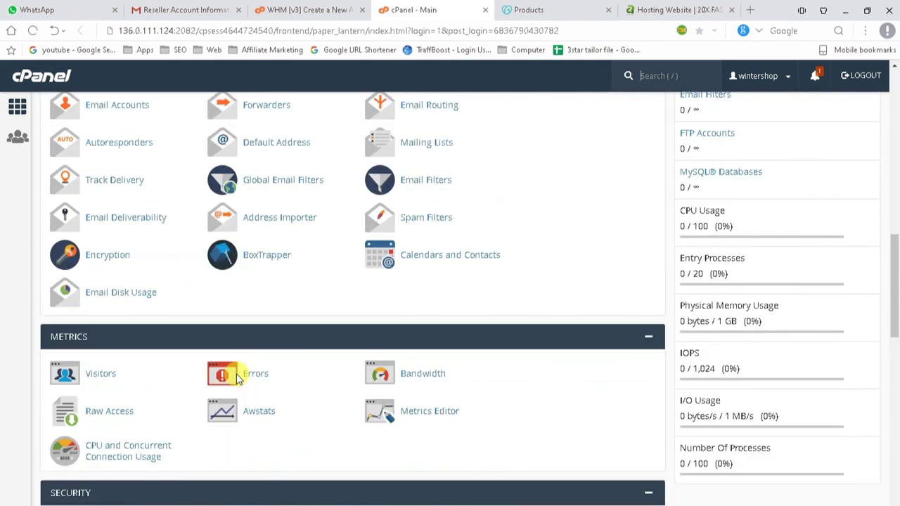
{"action": "scroll", "coordinate": [693, 394], "scroll_direction": "down", "scroll_amount": 9}
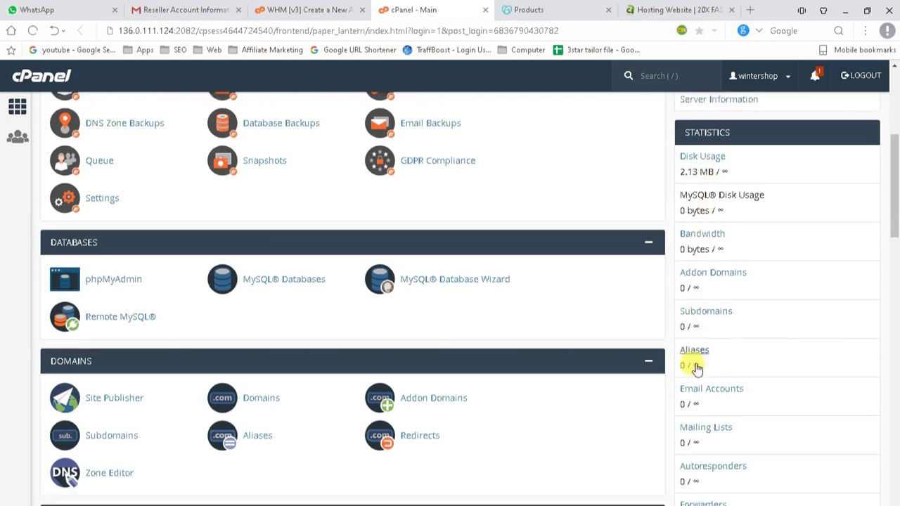
{"action": "scroll", "coordinate": [693, 434], "scroll_direction": "up", "scroll_amount": 10}
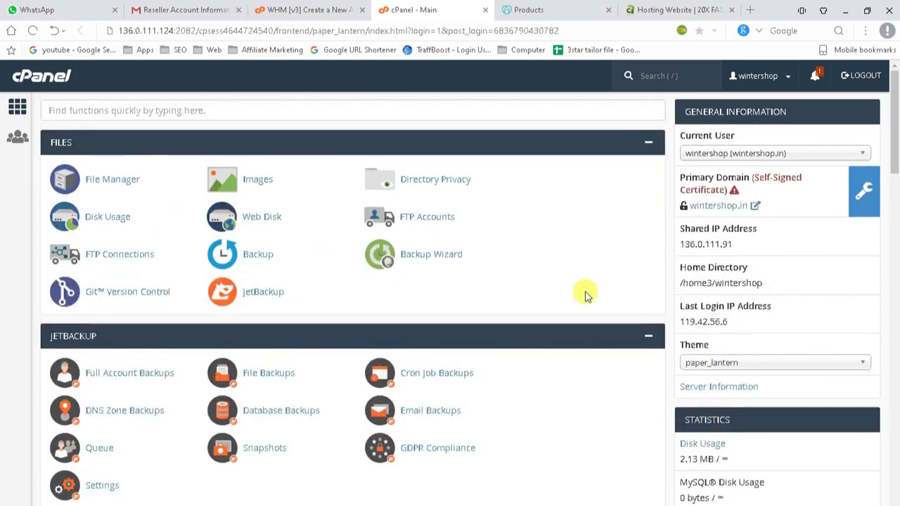
{"action": "left_click", "coordinate": [114, 109]}
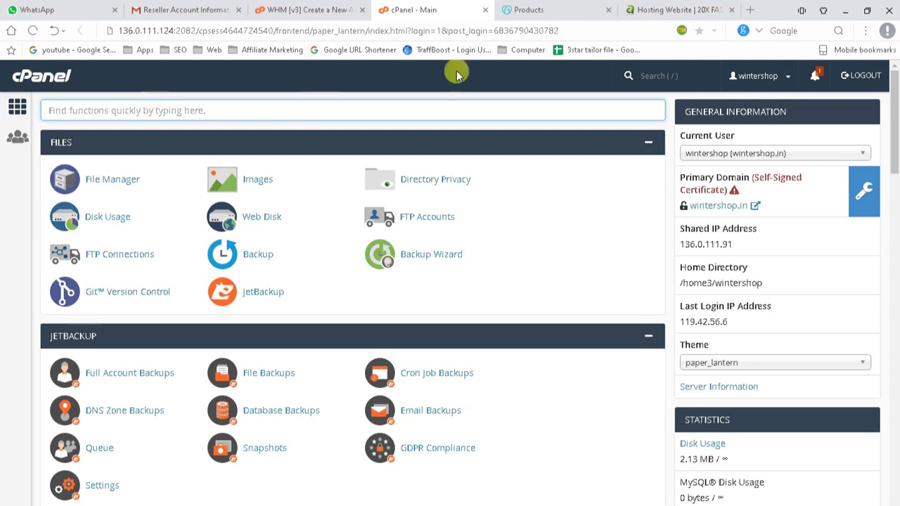
Glance over the WHM account details and an Add a Package page, then return to GoDaddy.
{"action": "left_click", "coordinate": [557, 10]}
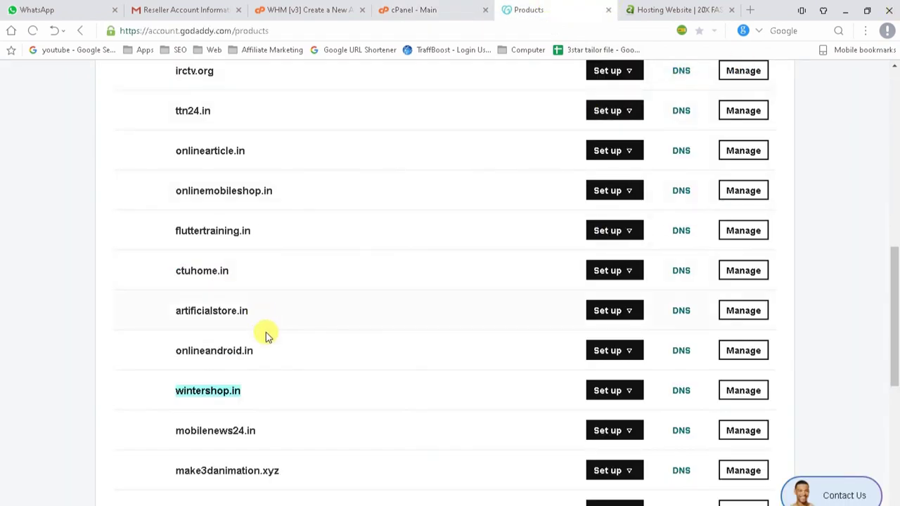
{"action": "left_click", "coordinate": [447, 9]}
{"action": "left_click", "coordinate": [300, 9]}
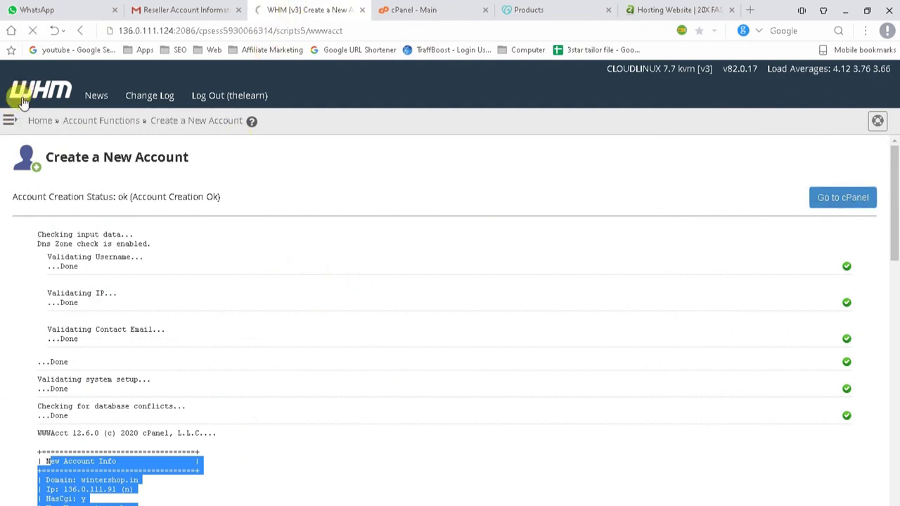
{"action": "middle_click", "coordinate": [640, 199]}
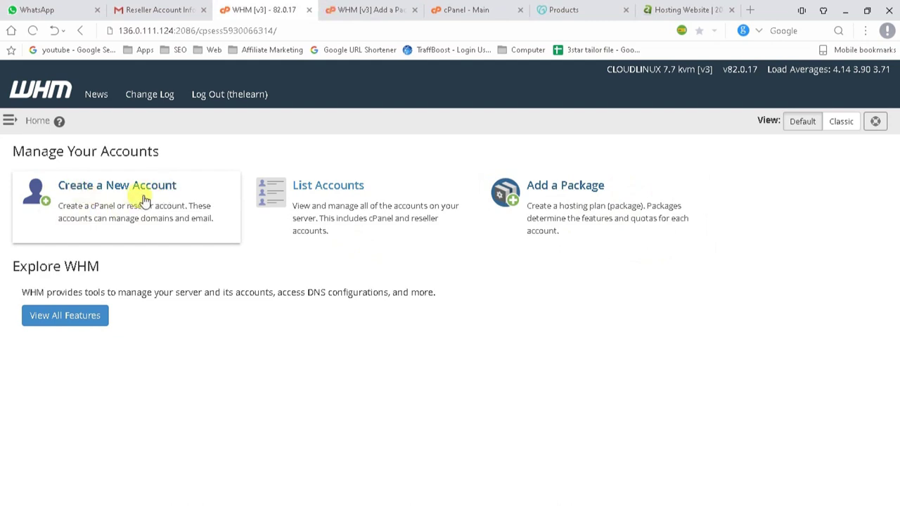
{"action": "left_click", "coordinate": [397, 9]}
{"action": "left_click", "coordinate": [415, 10]}
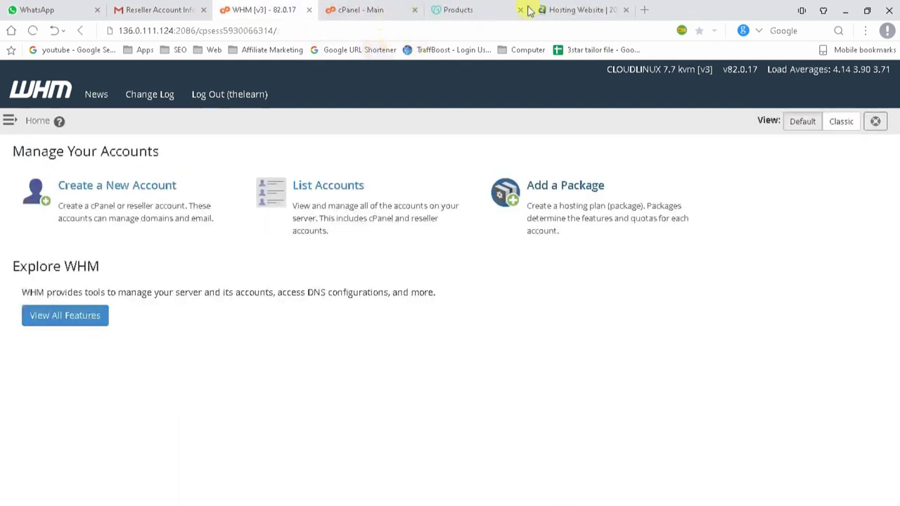
{"action": "left_click", "coordinate": [482, 13]}
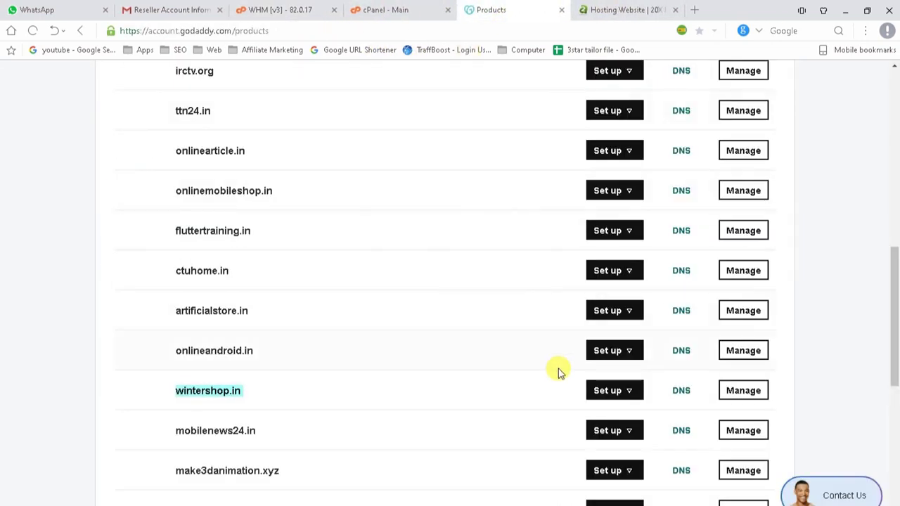
On wintershop.in's DNS page, select the custom nameservers r1.gigilist.com and r2.gigilist.com.
{"action": "left_click", "coordinate": [679, 392]}
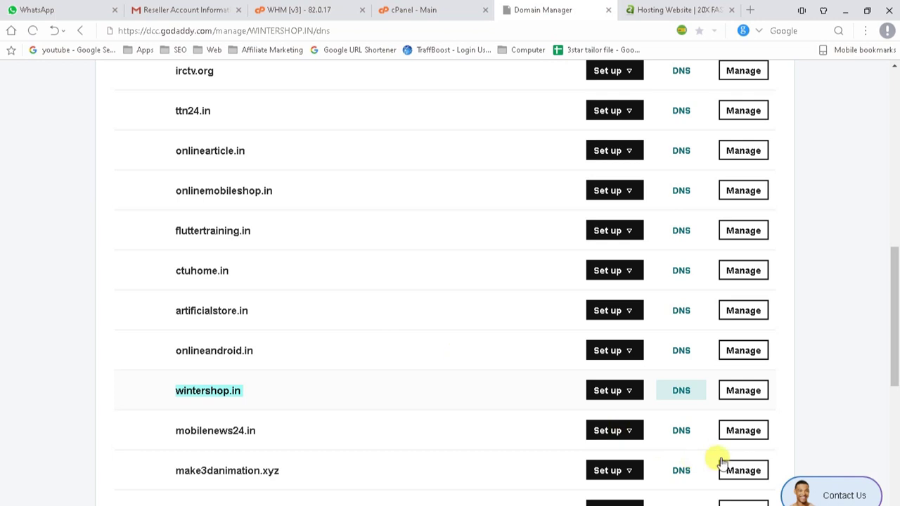
{"action": "left_click", "coordinate": [683, 392]}
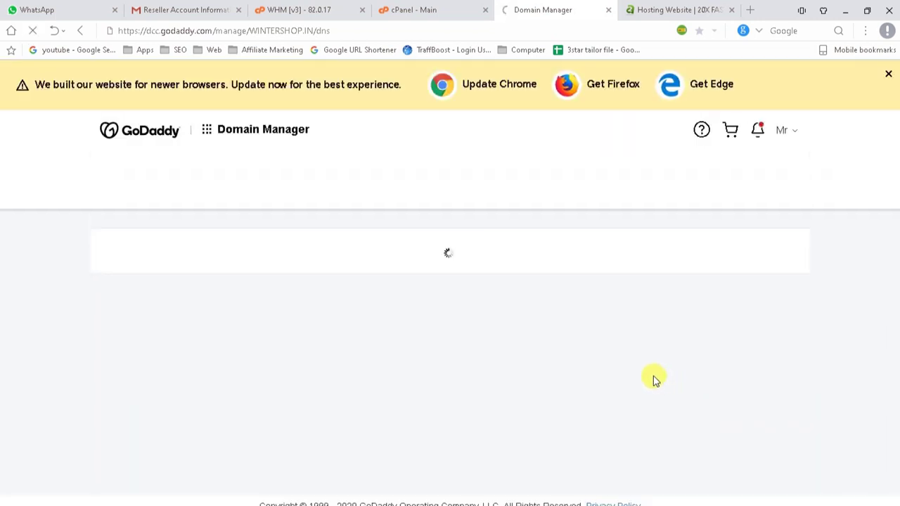
{"action": "scroll", "coordinate": [652, 379], "scroll_direction": "down", "scroll_amount": 4}
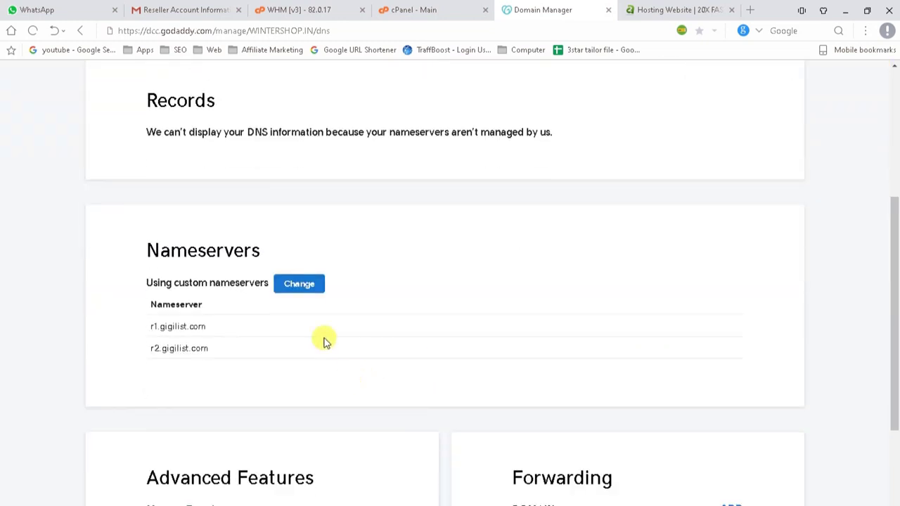
{"action": "left_click_drag", "start_coordinate": [145, 328], "coordinate": [193, 333]}
{"action": "left_click", "coordinate": [203, 330]}
{"action": "triple_click", "coordinate": [203, 330]}
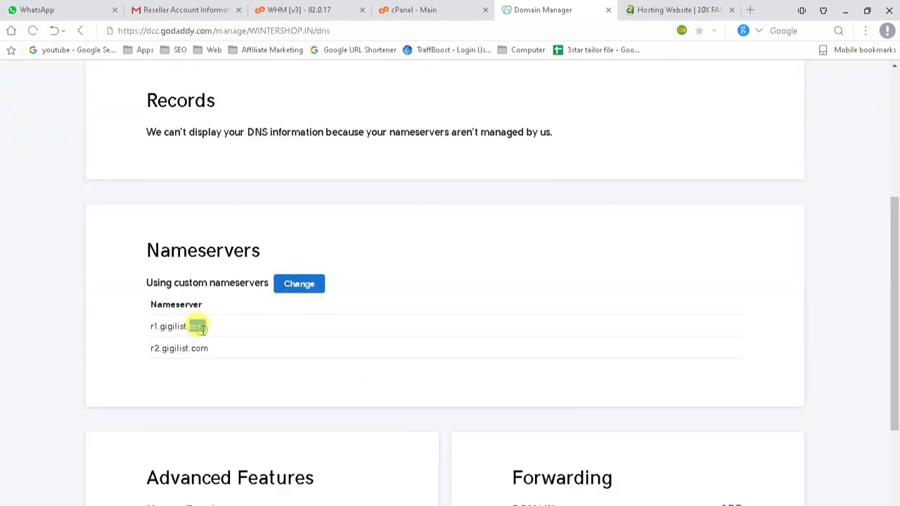
{"action": "triple_click", "coordinate": [183, 348]}
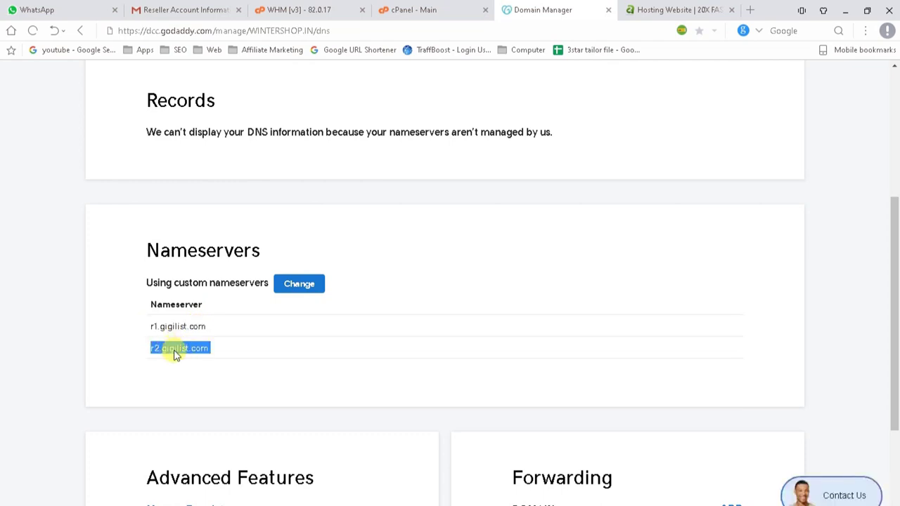
{"action": "triple_click", "coordinate": [174, 351]}
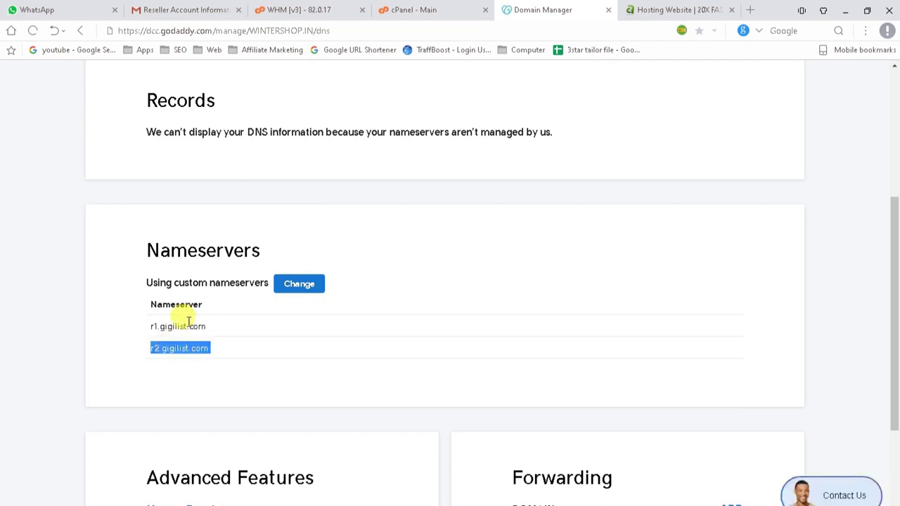
{"action": "triple_click", "coordinate": [181, 324]}
{"action": "scroll", "coordinate": [14, 378], "scroll_direction": "up", "scroll_amount": 4}
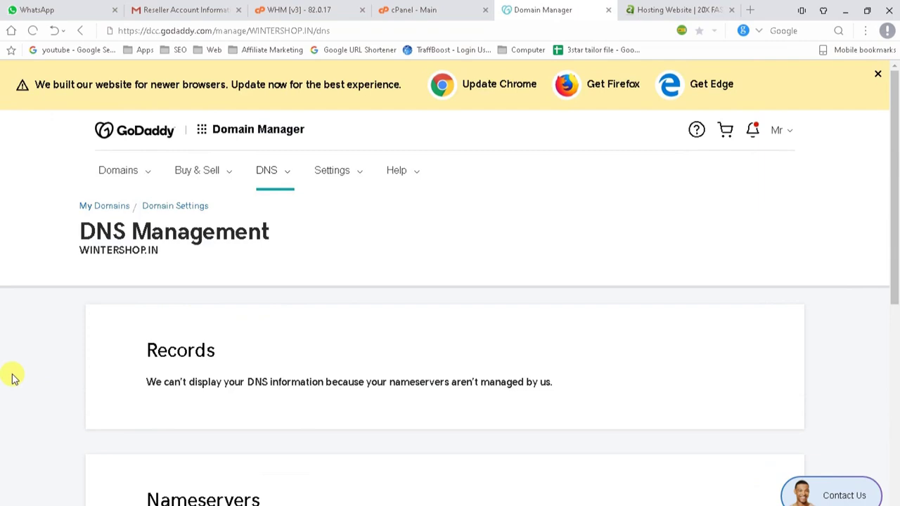
Open and close File Manager from the wintershop cPanel home, leaving a blank new tab.
{"action": "left_click", "coordinate": [406, 9]}
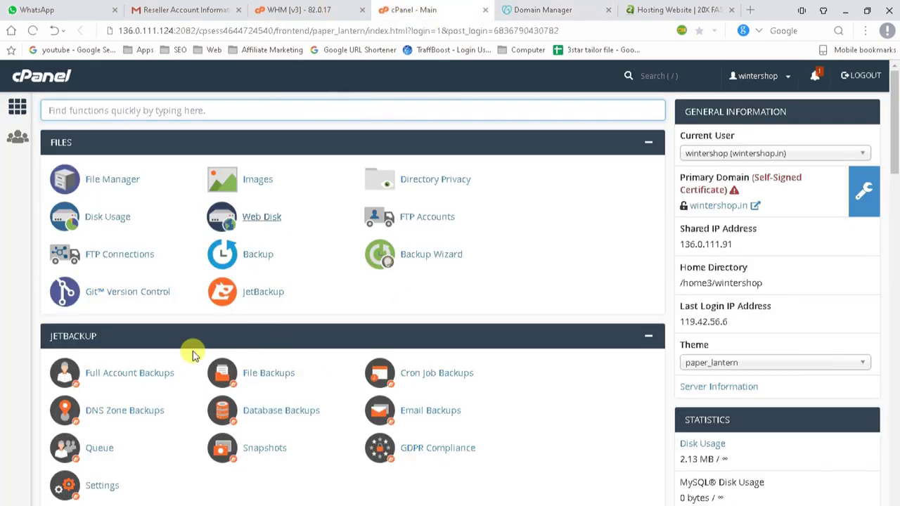
{"action": "scroll", "coordinate": [179, 448], "scroll_direction": "down", "scroll_amount": 6}
{"action": "scroll", "coordinate": [180, 448], "scroll_direction": "up", "scroll_amount": 5}
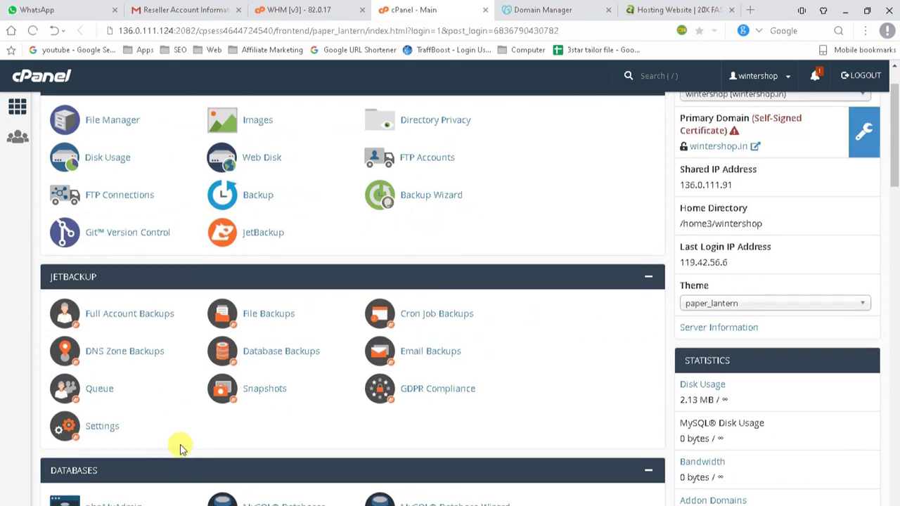
{"action": "scroll", "coordinate": [180, 448], "scroll_direction": "up", "scroll_amount": 1}
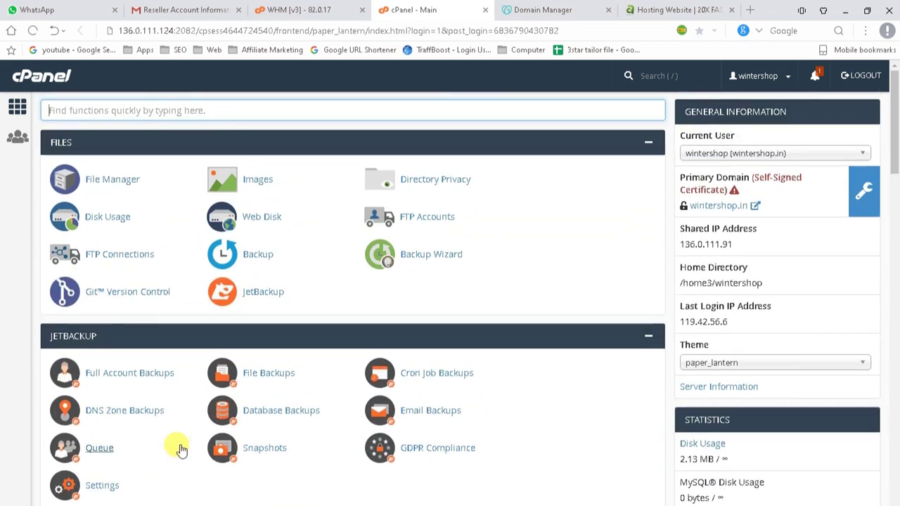
{"action": "left_click", "coordinate": [112, 180]}
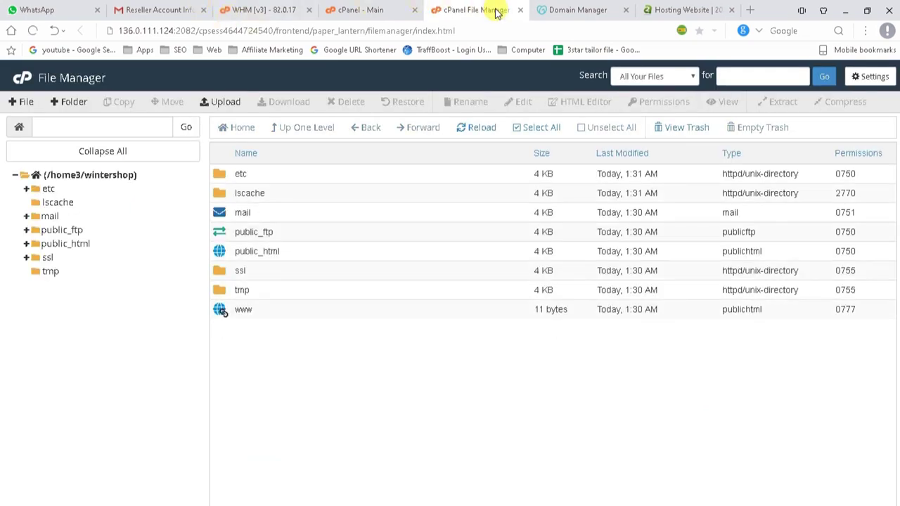
{"action": "left_click", "coordinate": [519, 10]}
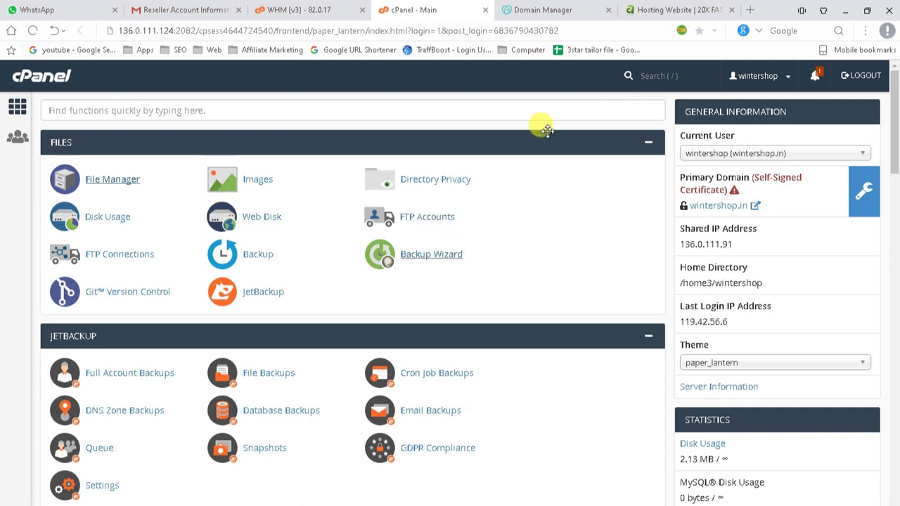
{"action": "left_click", "coordinate": [749, 10]}
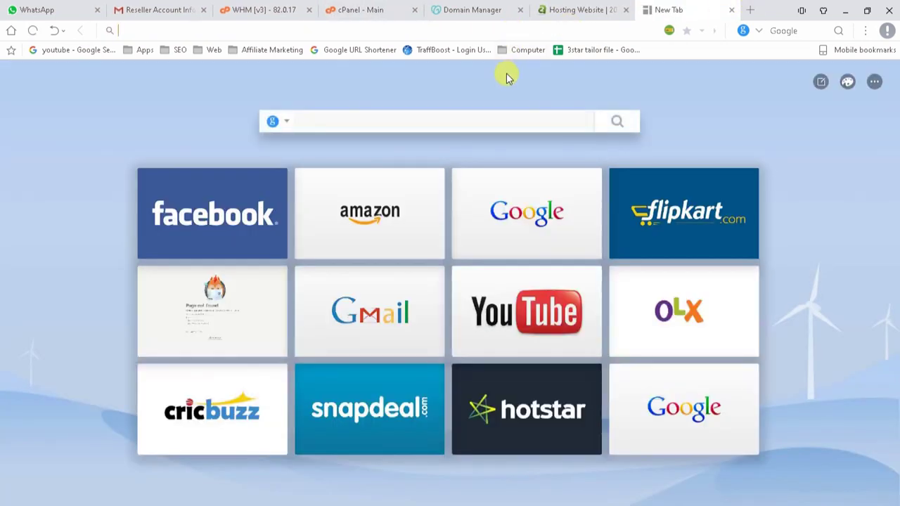
Load wintershop.in to confirm an Index of / listing with only cgi-bin, then return to cPanel.
{"action": "left_click", "coordinate": [583, 8]}
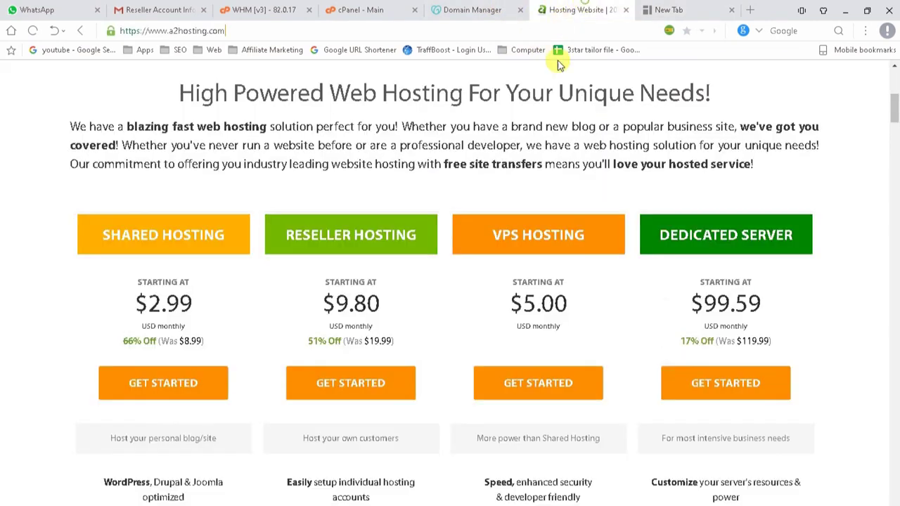
{"action": "left_click", "coordinate": [476, 8]}
{"action": "key", "text": "ctrl+9"}
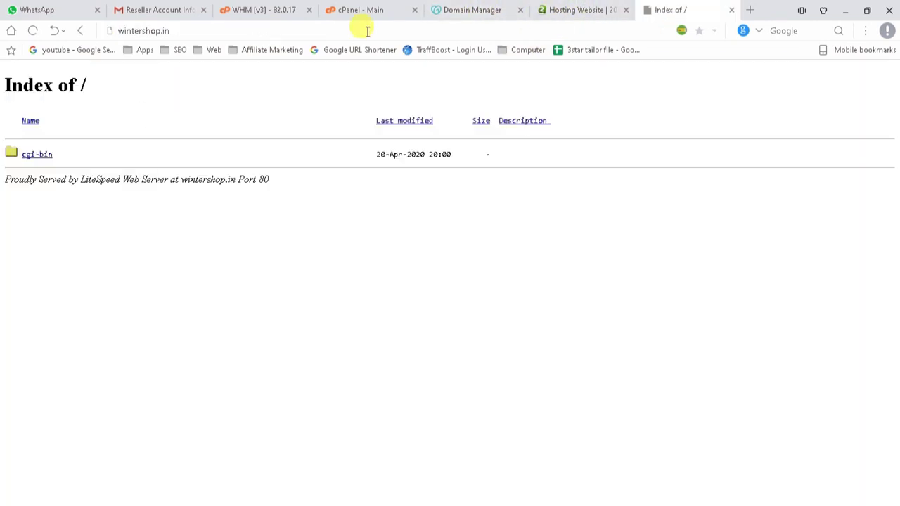
{"action": "left_click_drag", "start_coordinate": [297, 184], "coordinate": [5, 177]}
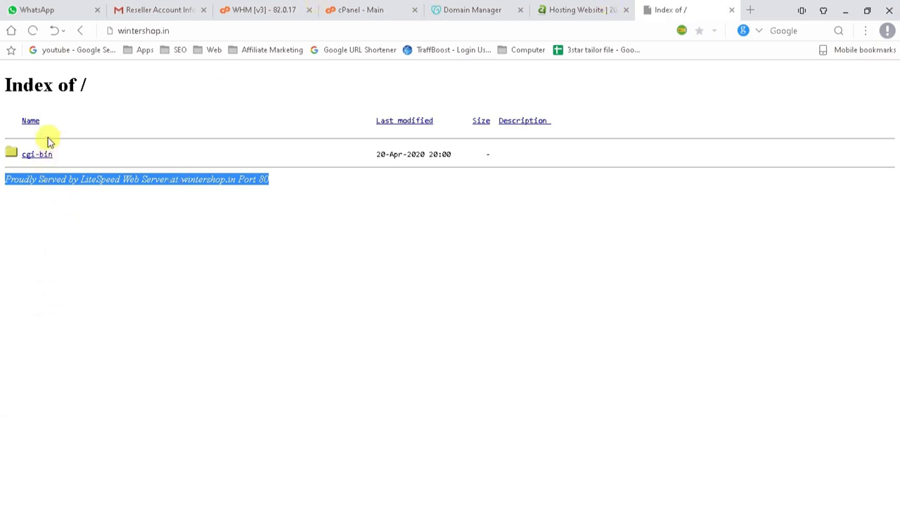
{"action": "left_click", "coordinate": [478, 9]}
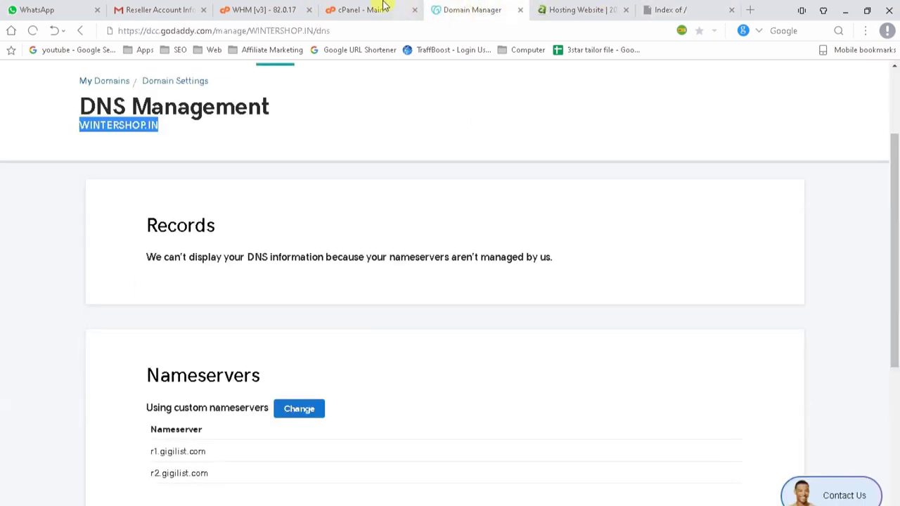
{"action": "left_click", "coordinate": [383, 8]}
{"action": "left_click", "coordinate": [251, 8]}
{"action": "left_click", "coordinate": [353, 10]}
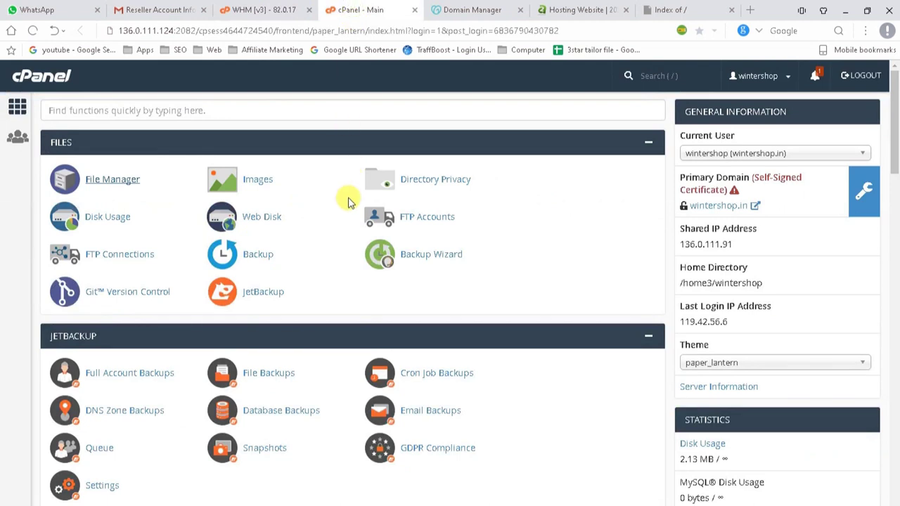
Open File Manager and enter the public_html folder.
{"action": "left_click", "coordinate": [91, 180]}
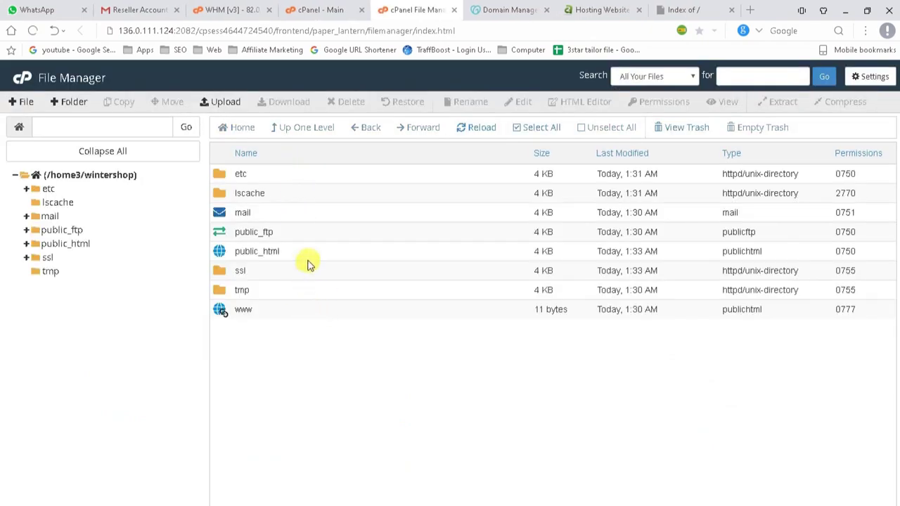
{"action": "left_click", "coordinate": [321, 9]}
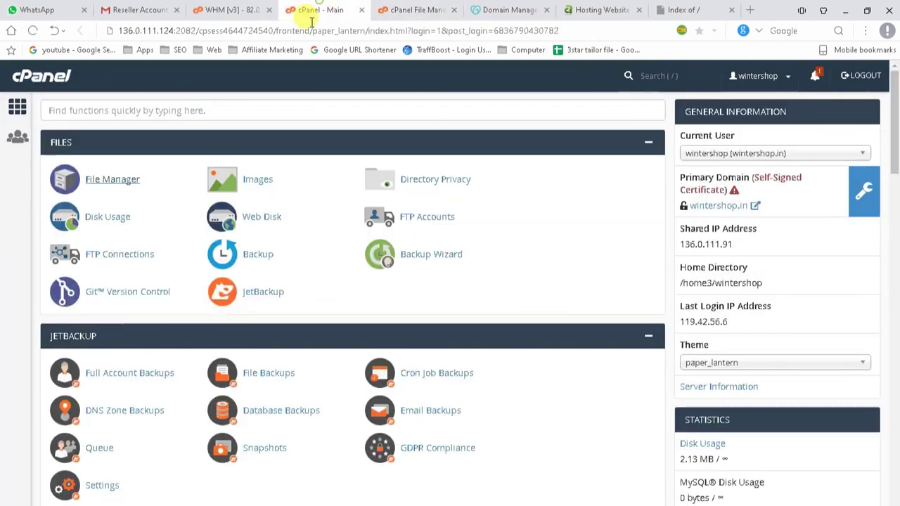
{"action": "left_click", "coordinate": [100, 181]}
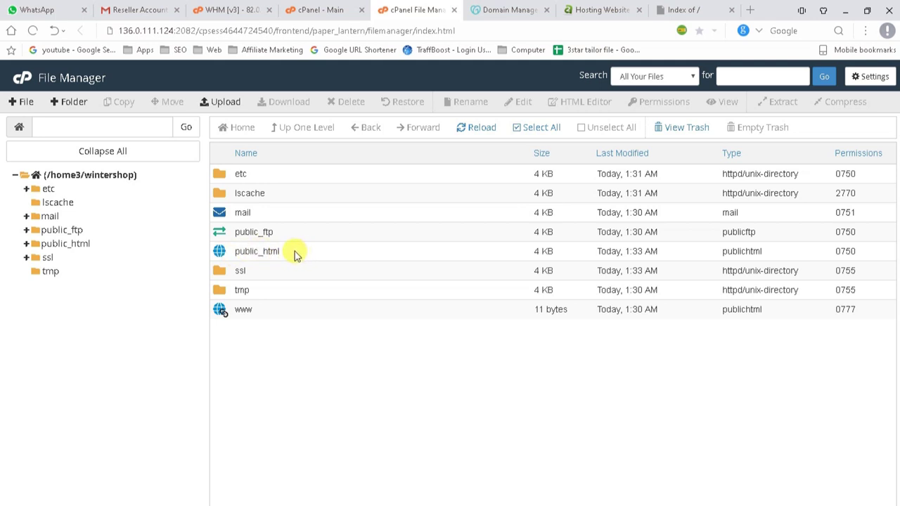
{"action": "double_click", "coordinate": [294, 252]}
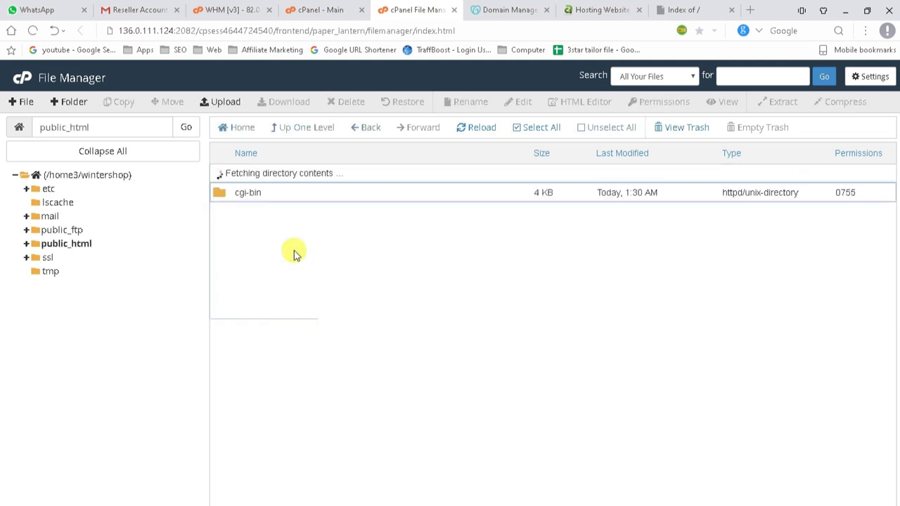
Permanently delete cgi-bin with 'Skip the trash', then open the Upload page.
{"action": "left_click", "coordinate": [301, 176]}
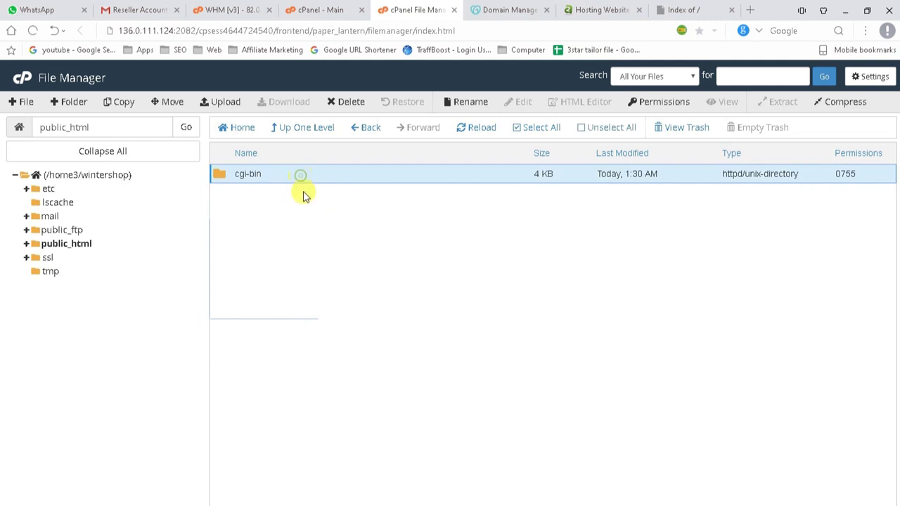
{"action": "left_click", "coordinate": [345, 101]}
{"action": "left_click", "coordinate": [320, 296]}
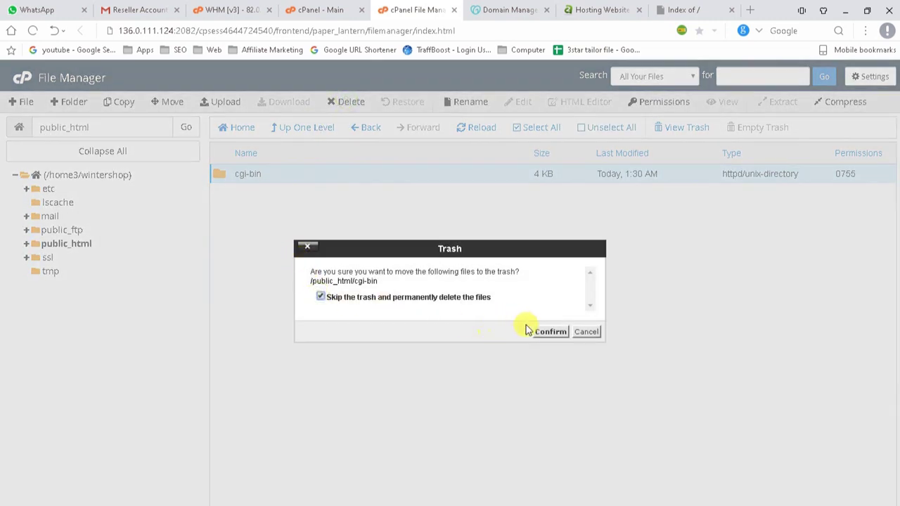
{"action": "left_click", "coordinate": [539, 334]}
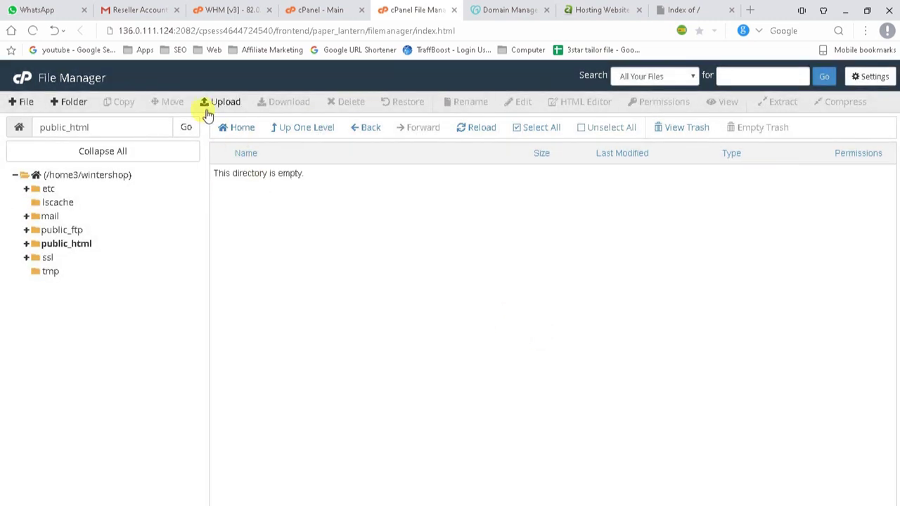
{"action": "left_click", "coordinate": [212, 103]}
Upload winter.zip (629.21 MB) from H:\All a2Host Back Site\httpwintershop.in into public_html.
{"action": "left_click", "coordinate": [454, 279]}
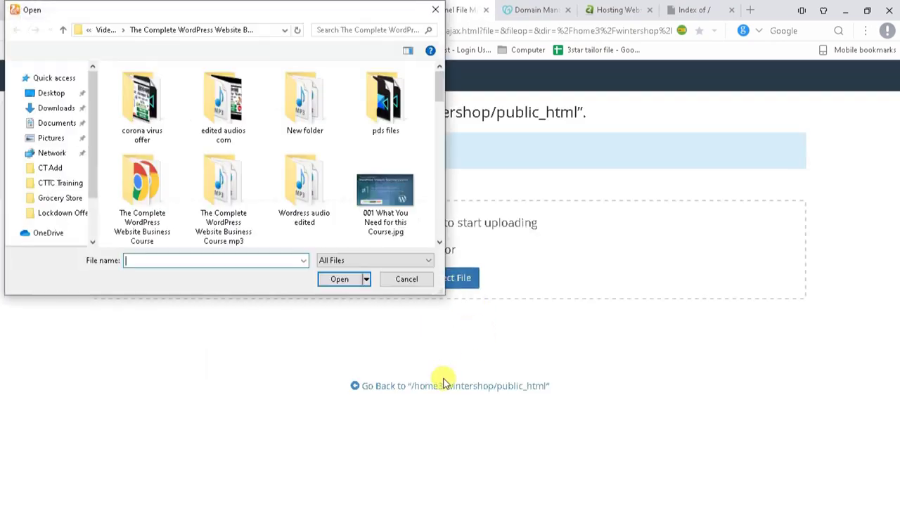
{"action": "left_click_drag", "start_coordinate": [89, 140], "coordinate": [91, 200]}
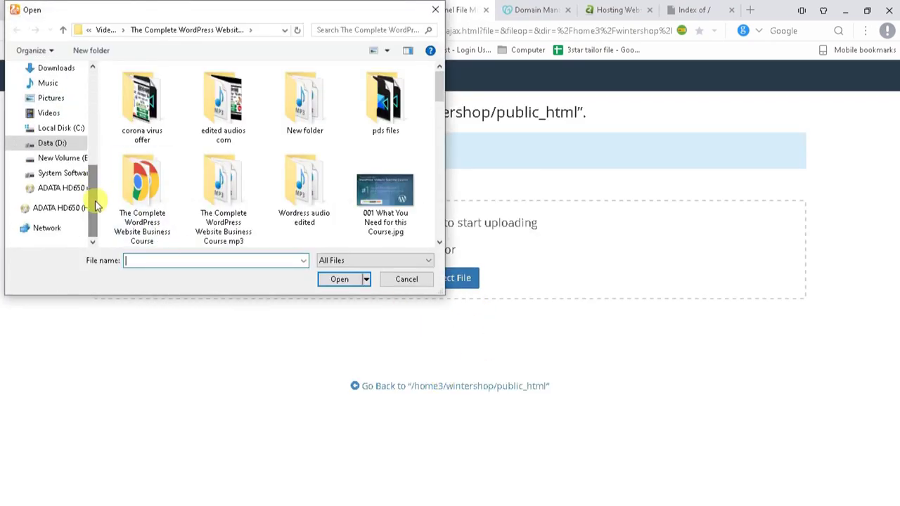
{"action": "left_click", "coordinate": [56, 211]}
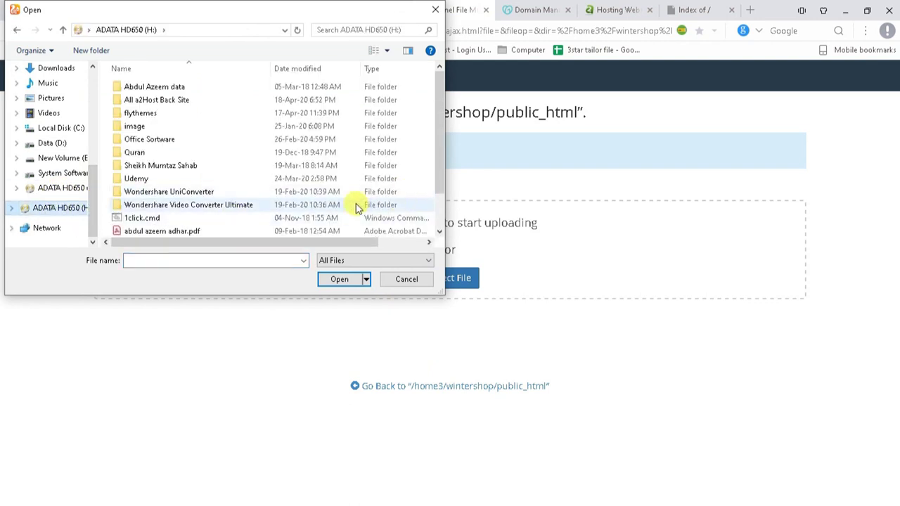
{"action": "double_click", "coordinate": [181, 98]}
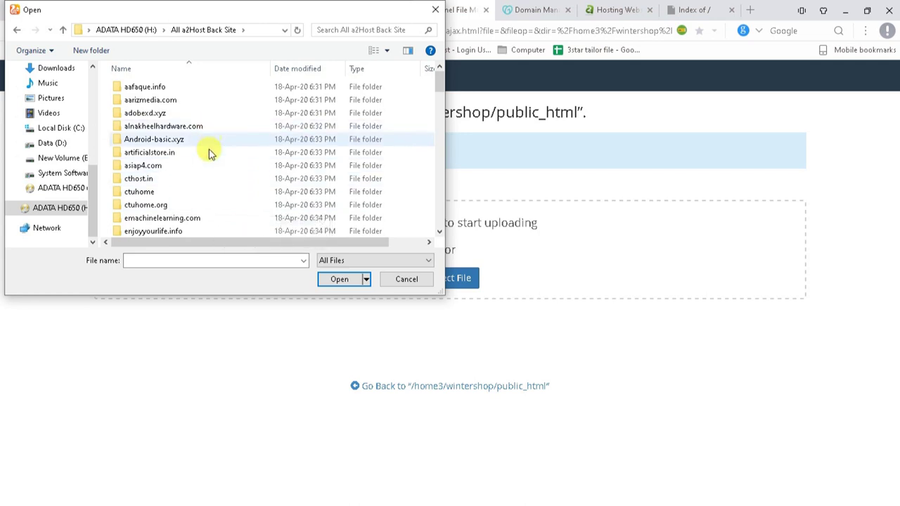
{"action": "scroll", "coordinate": [208, 183], "scroll_direction": "down", "scroll_amount": 4}
{"action": "scroll", "coordinate": [207, 189], "scroll_direction": "down", "scroll_amount": 4}
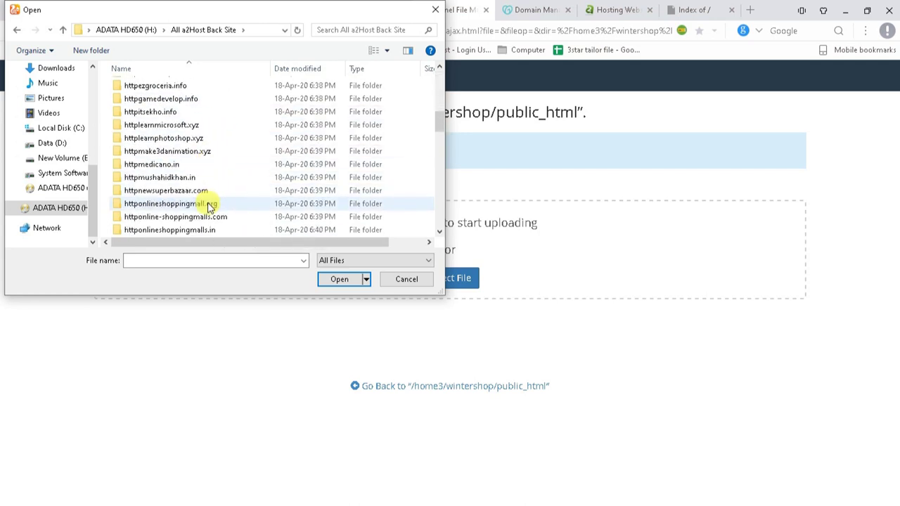
{"action": "scroll", "coordinate": [208, 206], "scroll_direction": "down", "scroll_amount": 4}
{"action": "scroll", "coordinate": [207, 206], "scroll_direction": "down", "scroll_amount": 7}
{"action": "left_click", "coordinate": [187, 149]}
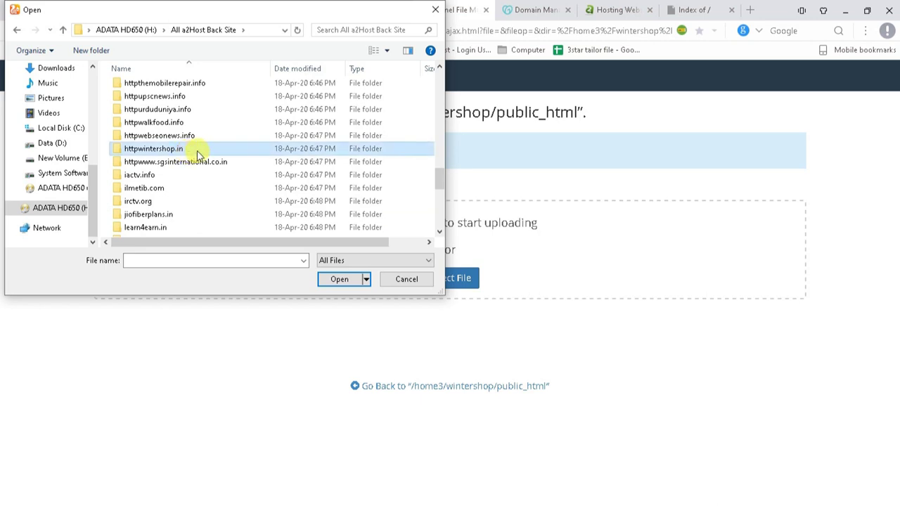
{"action": "right_click", "coordinate": [198, 153]}
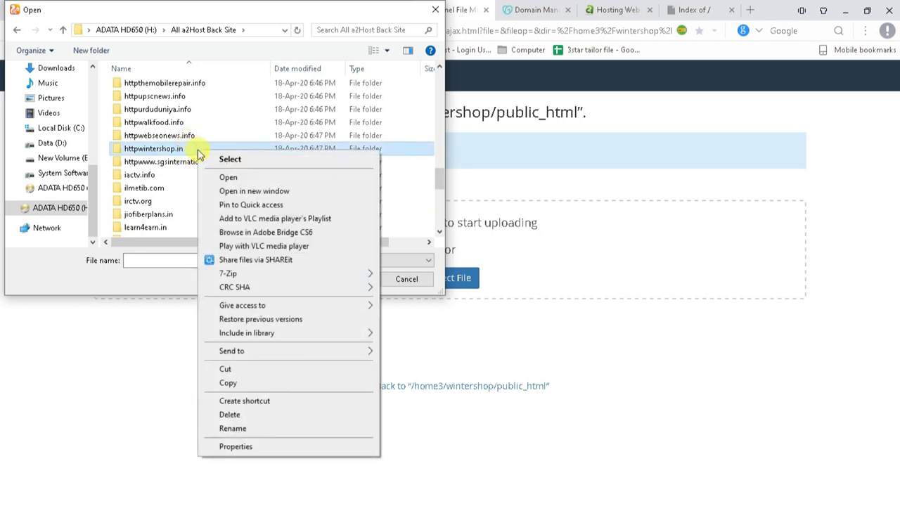
{"action": "left_click", "coordinate": [190, 148]}
{"action": "left_click", "coordinate": [232, 149]}
{"action": "double_click", "coordinate": [232, 149]}
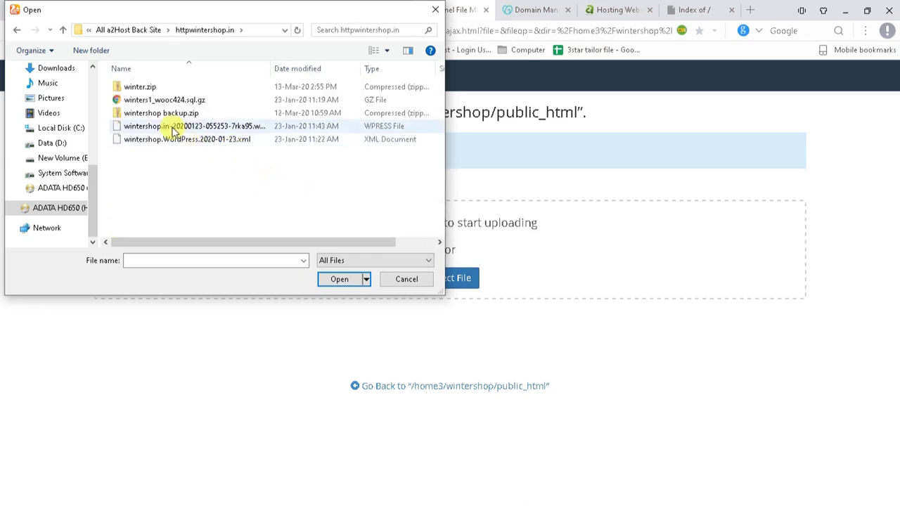
{"action": "left_click", "coordinate": [336, 281]}
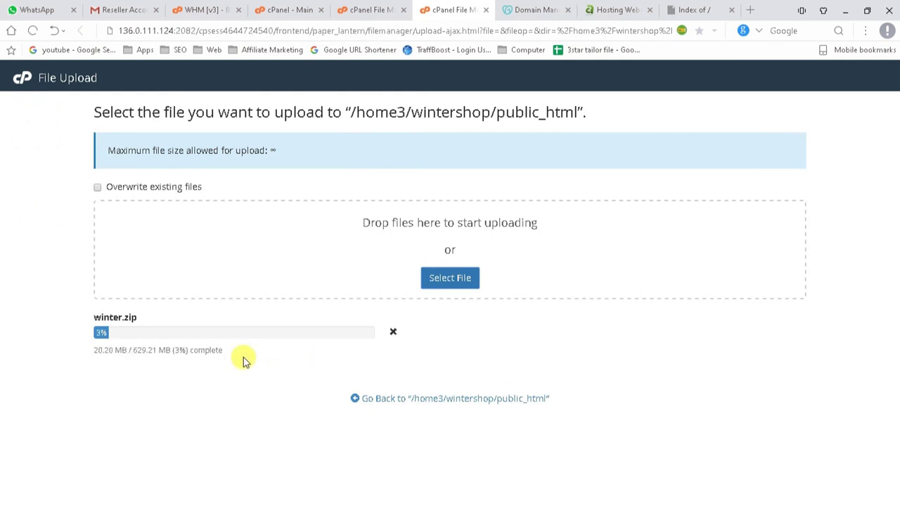
From cPanel home, start a Backup Wizard restore and select MySQL Databases.
{"action": "left_click", "coordinate": [358, 5]}
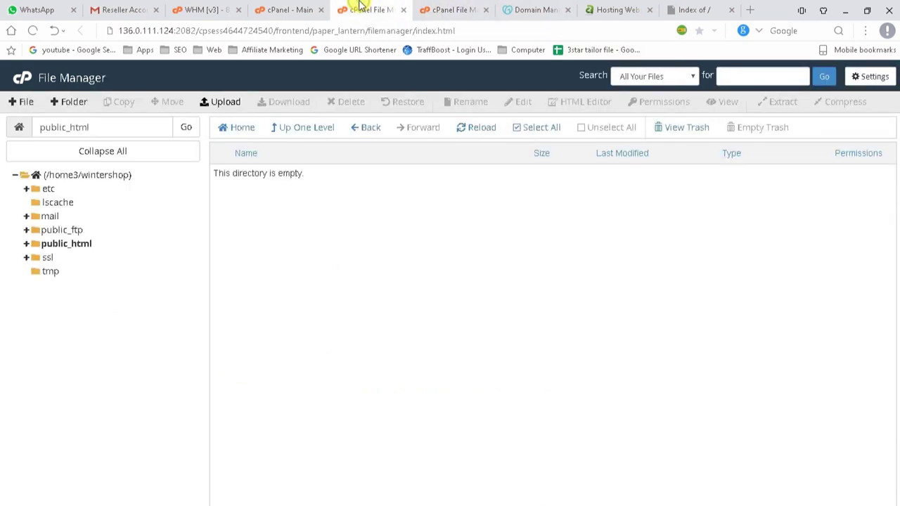
{"action": "left_click", "coordinate": [296, 14]}
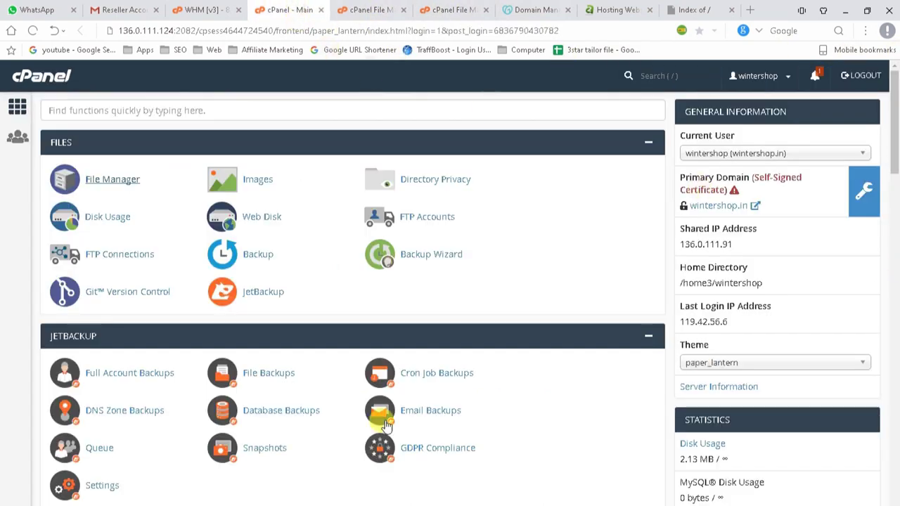
{"action": "scroll", "coordinate": [351, 418], "scroll_direction": "down", "scroll_amount": 2}
{"action": "scroll", "coordinate": [345, 391], "scroll_direction": "down", "scroll_amount": 2}
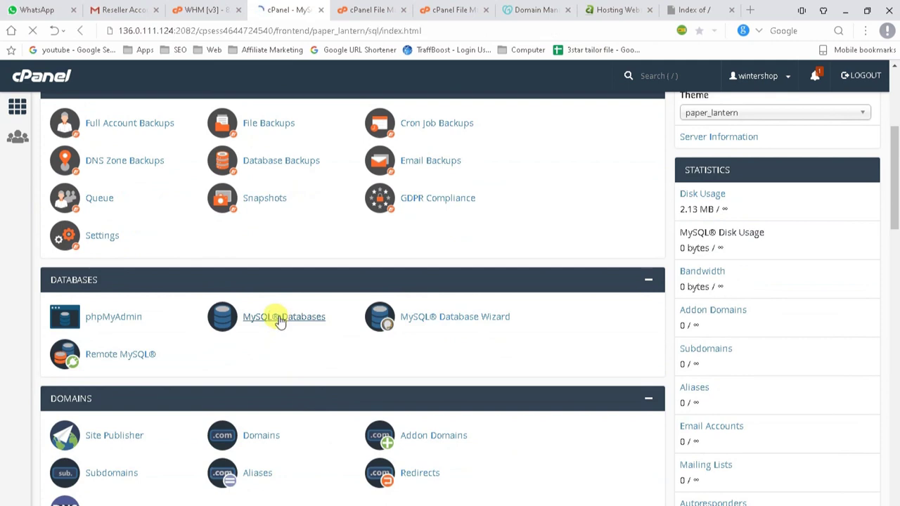
{"action": "scroll", "coordinate": [316, 321], "scroll_direction": "down", "scroll_amount": 2}
{"action": "scroll", "coordinate": [141, 176], "scroll_direction": "up", "scroll_amount": 1}
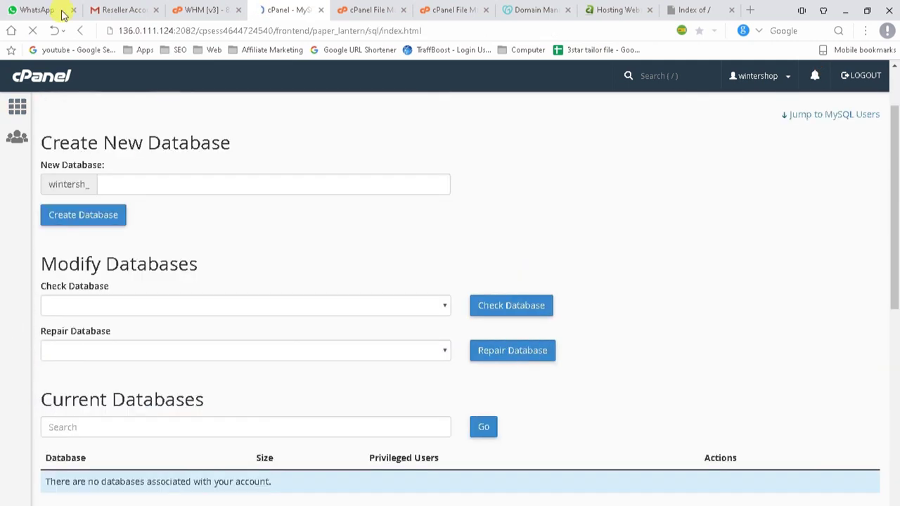
{"action": "scroll", "coordinate": [21, 84], "scroll_direction": "up", "scroll_amount": 1}
{"action": "left_click", "coordinate": [25, 74]}
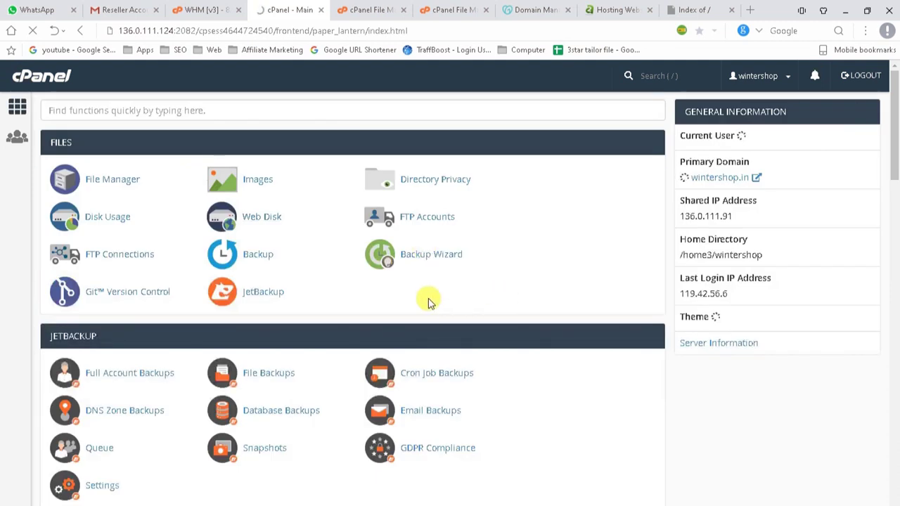
{"action": "left_click", "coordinate": [427, 258]}
{"action": "left_click", "coordinate": [510, 382]}
{"action": "left_click", "coordinate": [174, 307]}
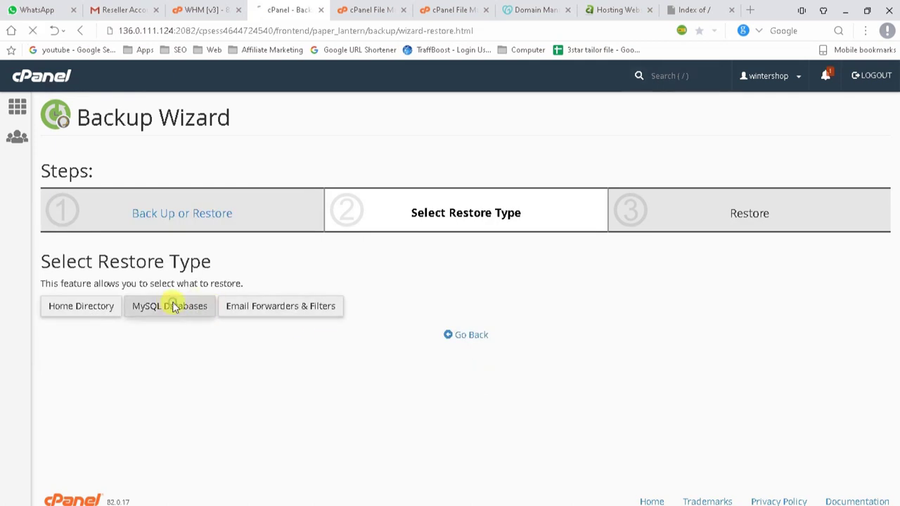
Upload winters1_wooc424.sql.gz to restore the database, then return to the cPanel home page.
{"action": "left_click", "coordinate": [90, 322]}
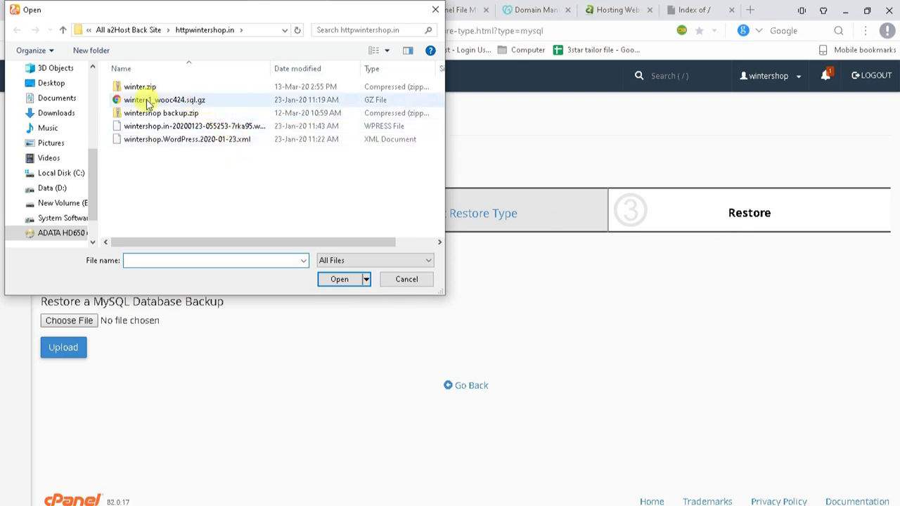
{"action": "left_click", "coordinate": [184, 99]}
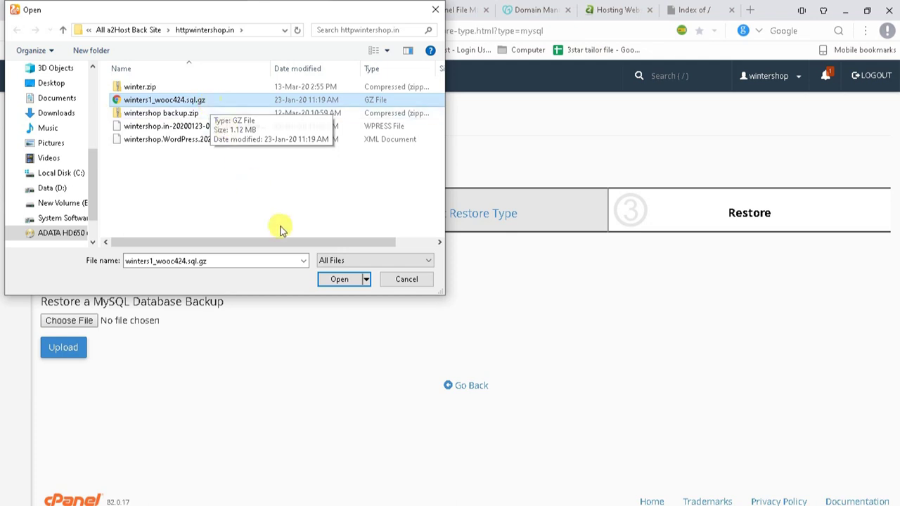
{"action": "left_click", "coordinate": [339, 280]}
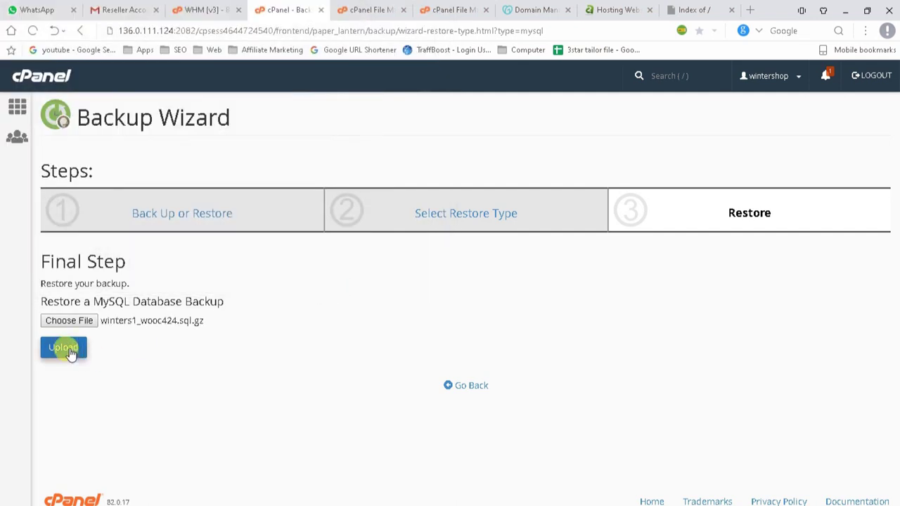
{"action": "left_click", "coordinate": [66, 347]}
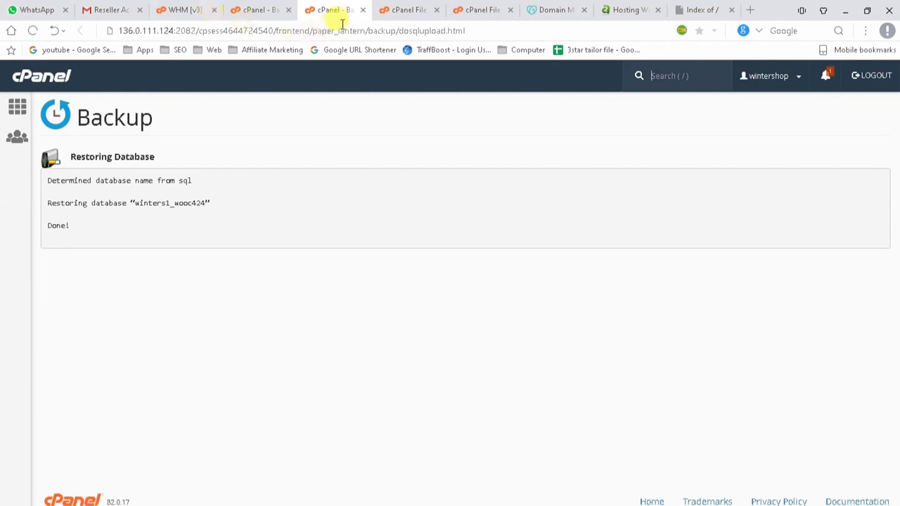
{"action": "left_click", "coordinate": [363, 10]}
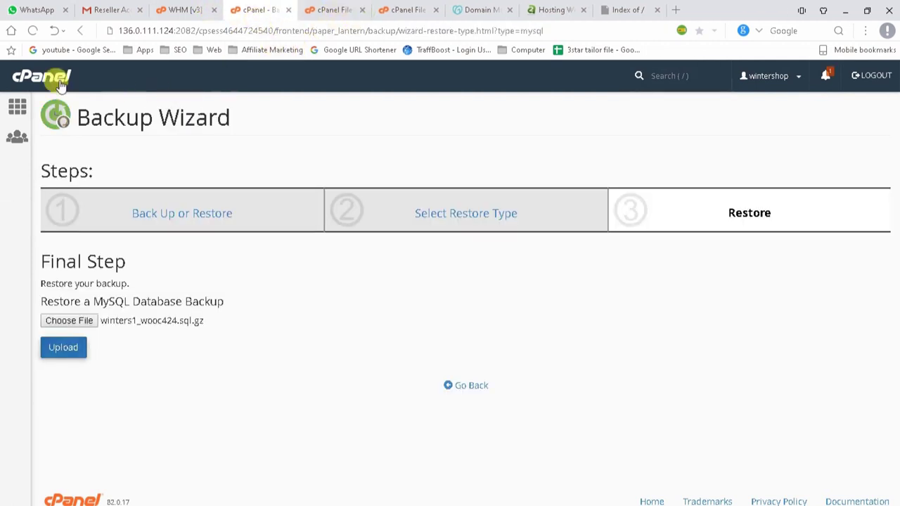
{"action": "left_click", "coordinate": [50, 77]}
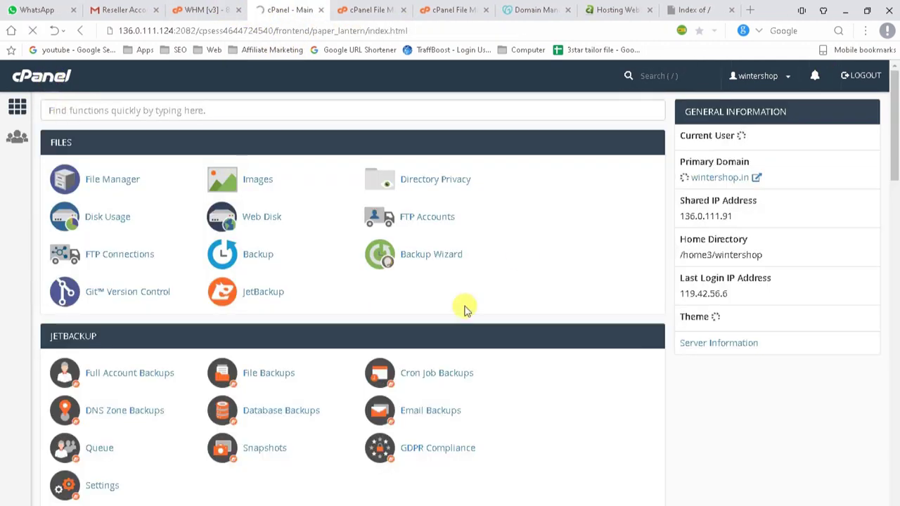
Confirm wintersh_winters1_wooc424 (24.54 MB) is listed, then check winter.zip finished uploading at 100%.
{"action": "scroll", "coordinate": [287, 327], "scroll_direction": "down", "scroll_amount": 4}
{"action": "scroll", "coordinate": [220, 337], "scroll_direction": "down", "scroll_amount": 5}
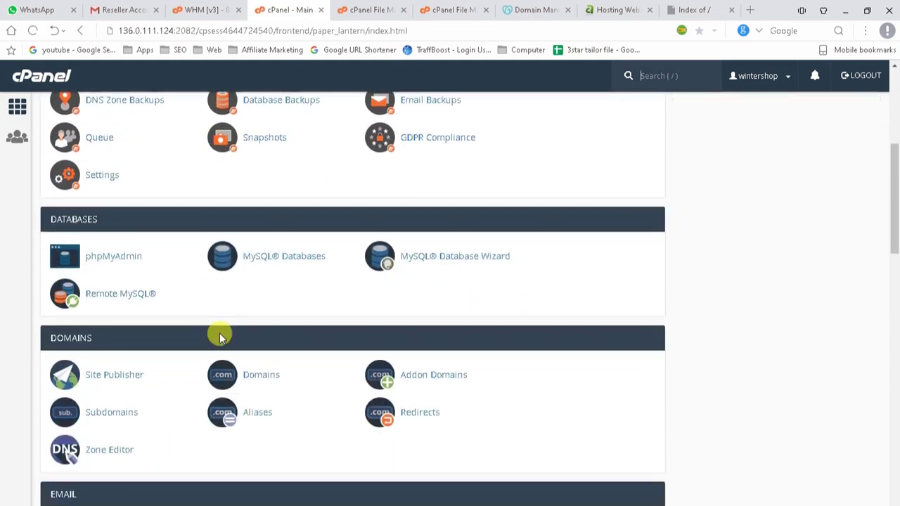
{"action": "scroll", "coordinate": [250, 348], "scroll_direction": "down", "scroll_amount": 3}
{"action": "left_click", "coordinate": [281, 257]}
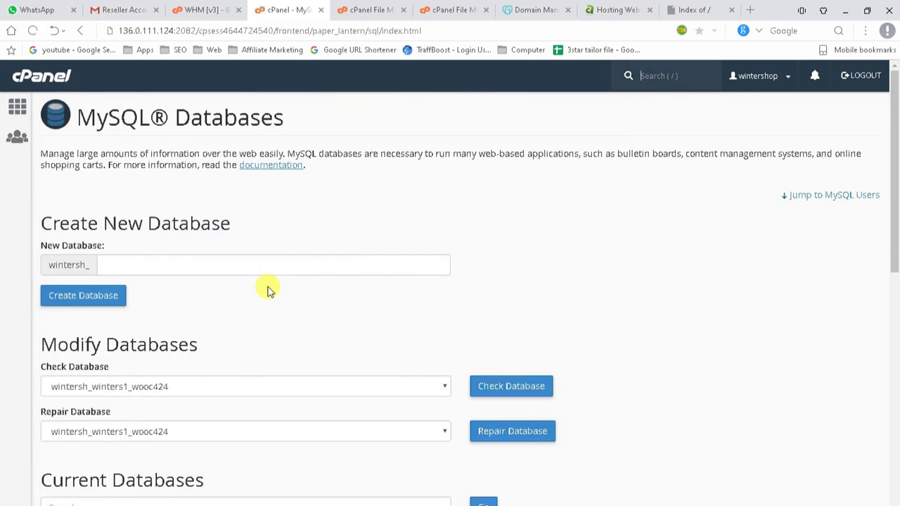
{"action": "scroll", "coordinate": [267, 288], "scroll_direction": "down", "scroll_amount": 4}
{"action": "left_click_drag", "start_coordinate": [42, 257], "coordinate": [178, 255]}
{"action": "scroll", "coordinate": [193, 303], "scroll_direction": "down", "scroll_amount": 3}
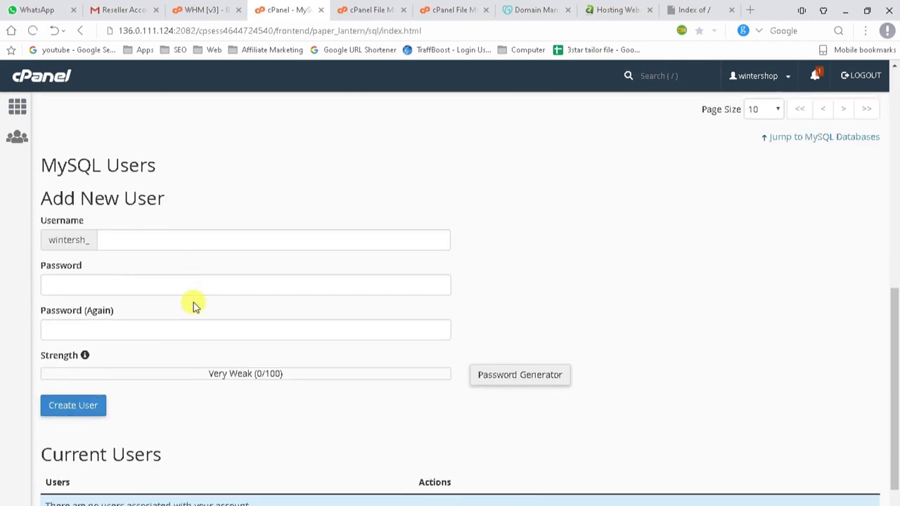
{"action": "scroll", "coordinate": [193, 302], "scroll_direction": "down", "scroll_amount": 1}
{"action": "scroll", "coordinate": [193, 302], "scroll_direction": "up", "scroll_amount": 3}
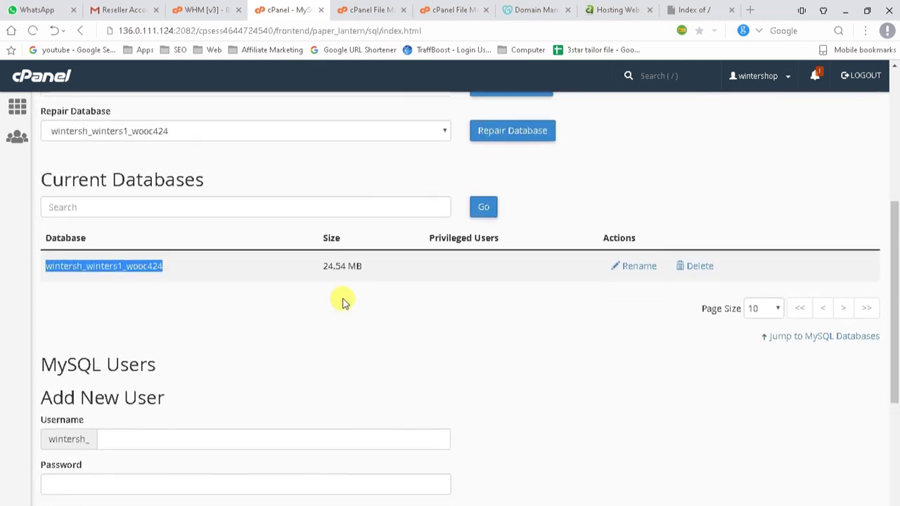
{"action": "left_click", "coordinate": [305, 268]}
{"action": "left_click", "coordinate": [358, 9]}
{"action": "left_click", "coordinate": [428, 9]}
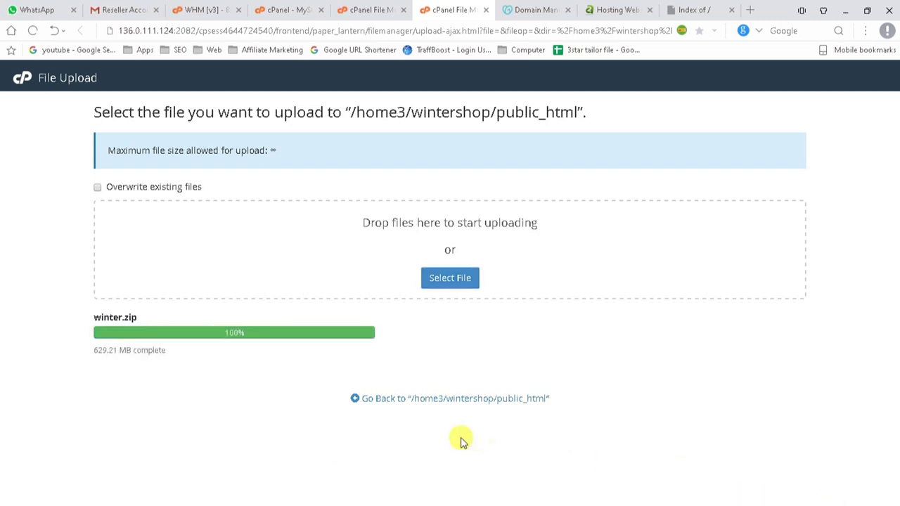
Extract winter.zip into public_html, then scroll MySQL Databases down to Add New User.
{"action": "left_click", "coordinate": [454, 400]}
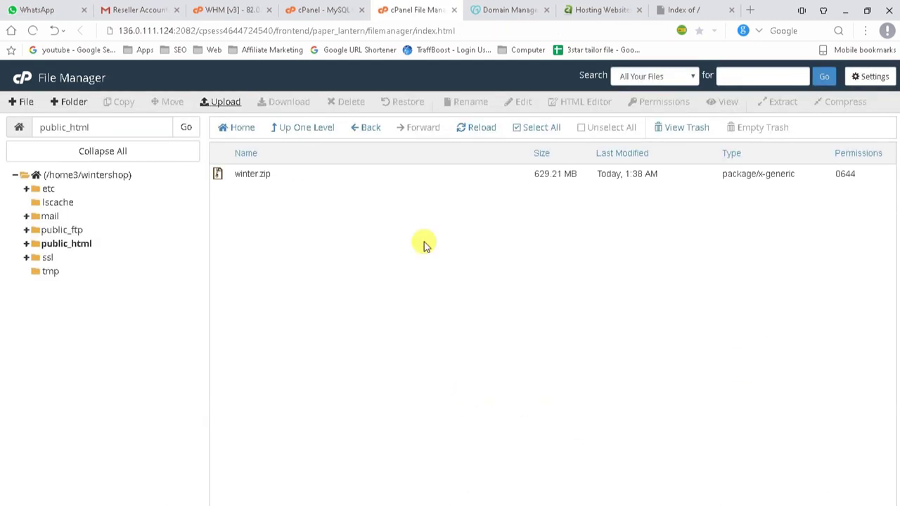
{"action": "left_click", "coordinate": [310, 179]}
{"action": "right_click", "coordinate": [309, 179]}
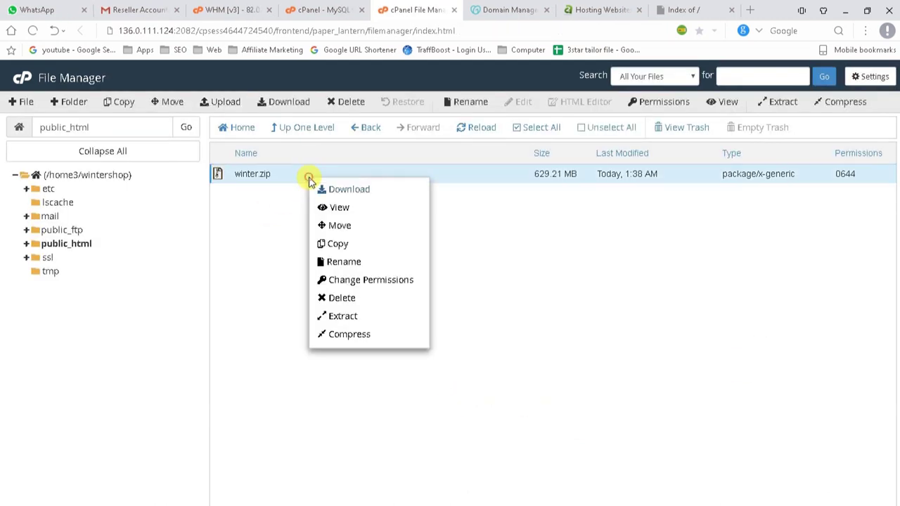
{"action": "left_click", "coordinate": [330, 315]}
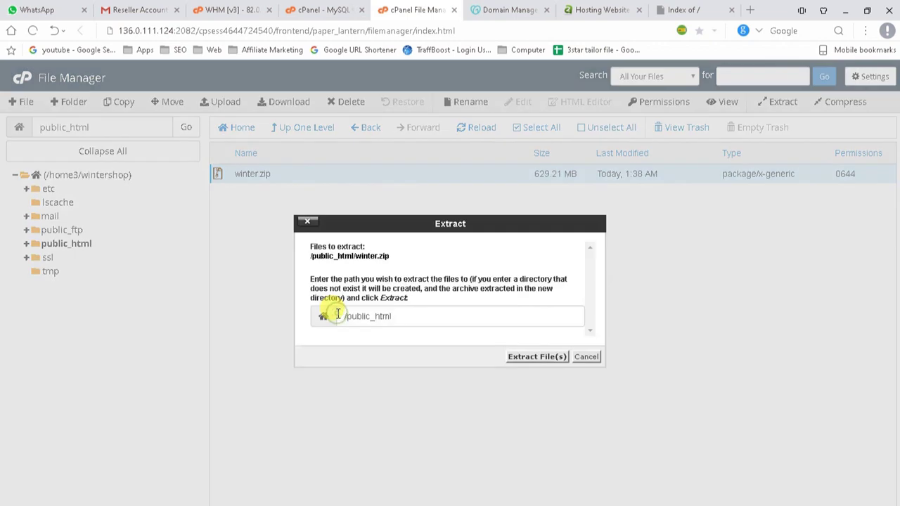
{"action": "left_click", "coordinate": [528, 356]}
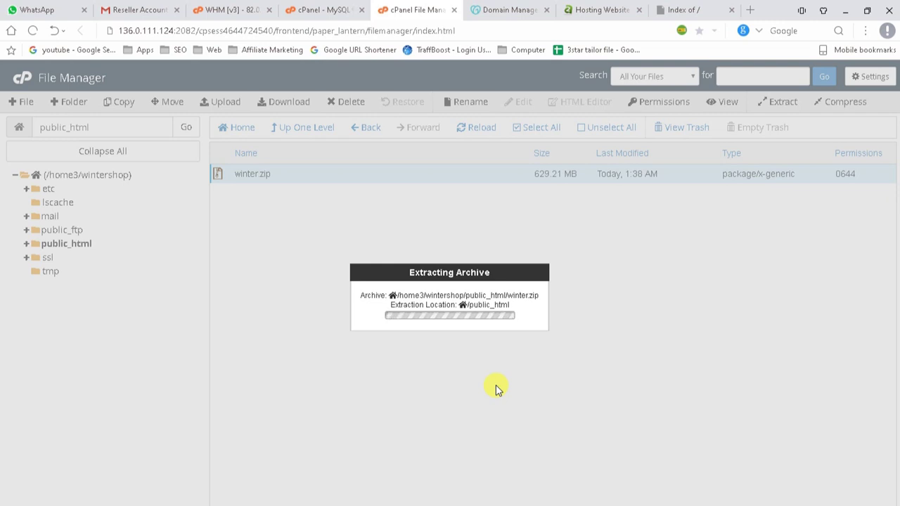
{"action": "left_click", "coordinate": [323, 10]}
{"action": "scroll", "coordinate": [84, 352], "scroll_direction": "down", "scroll_amount": 3}
Enter wintersh_shop as the new MySQL username.
{"action": "left_click", "coordinate": [155, 255]}
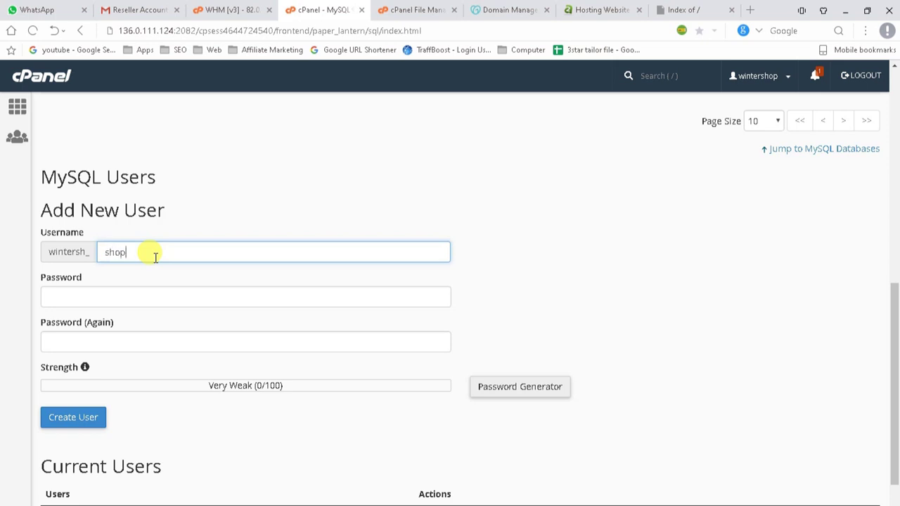
{"action": "left_click", "coordinate": [141, 294]}
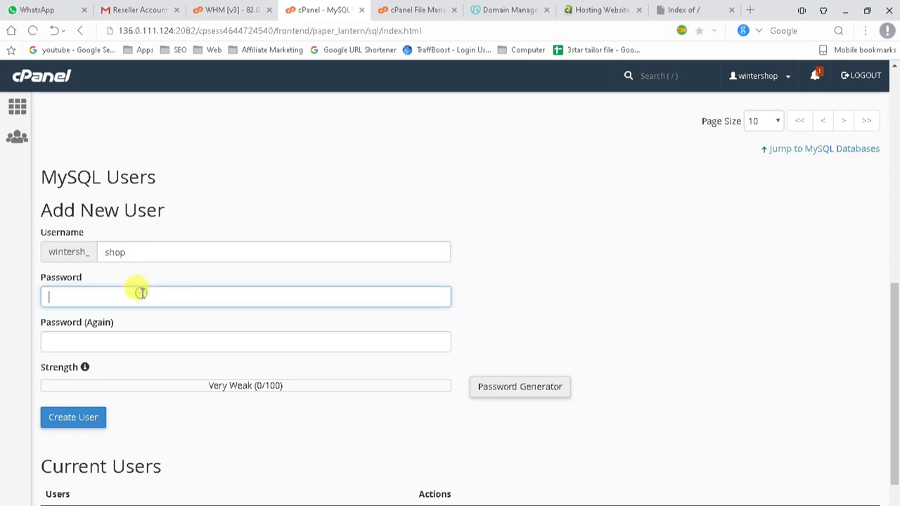
{"action": "type", "text": "a"}
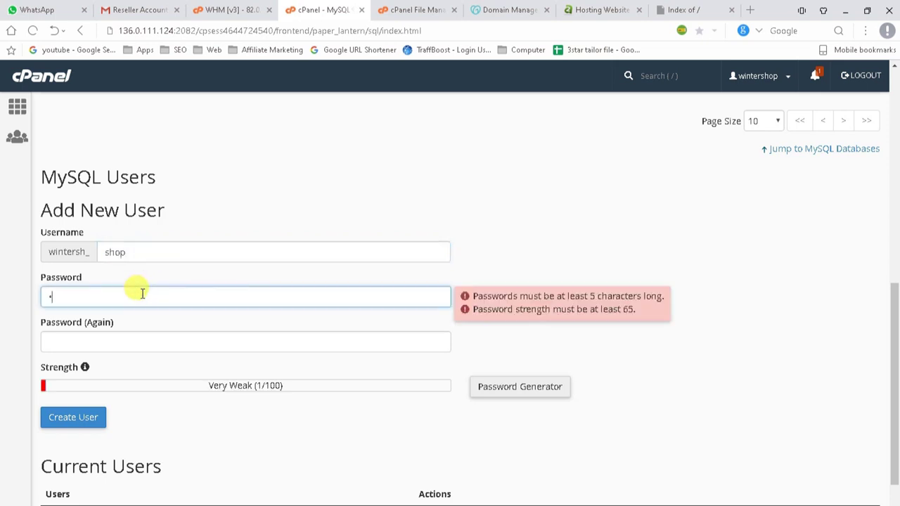
{"action": "key", "text": "BackSpace"}
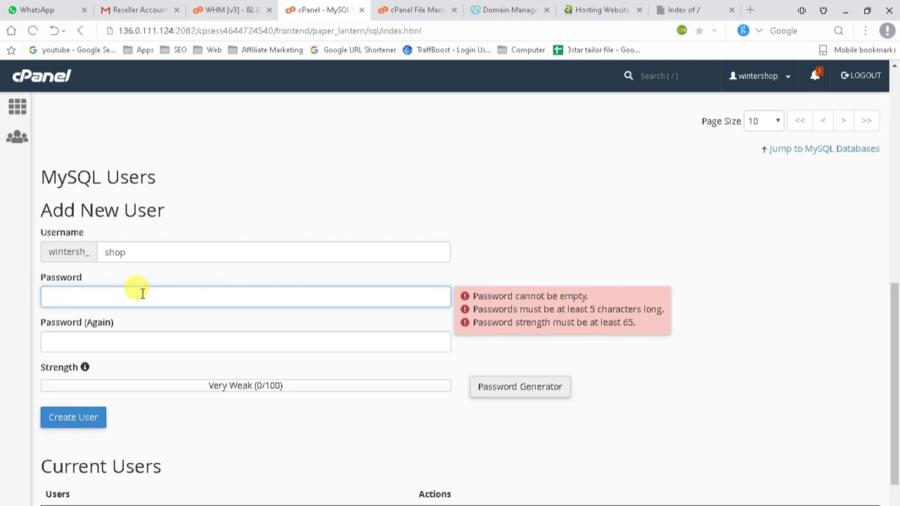
{"action": "left_click", "coordinate": [559, 221]}
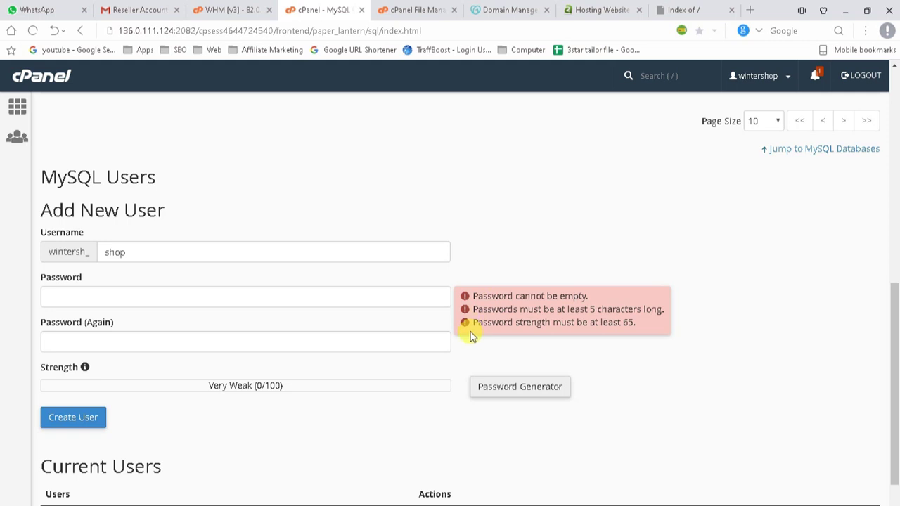
Use a generated Very Strong password for both password fields and create the user.
{"action": "left_click", "coordinate": [515, 387]}
{"action": "triple_click", "coordinate": [399, 251]}
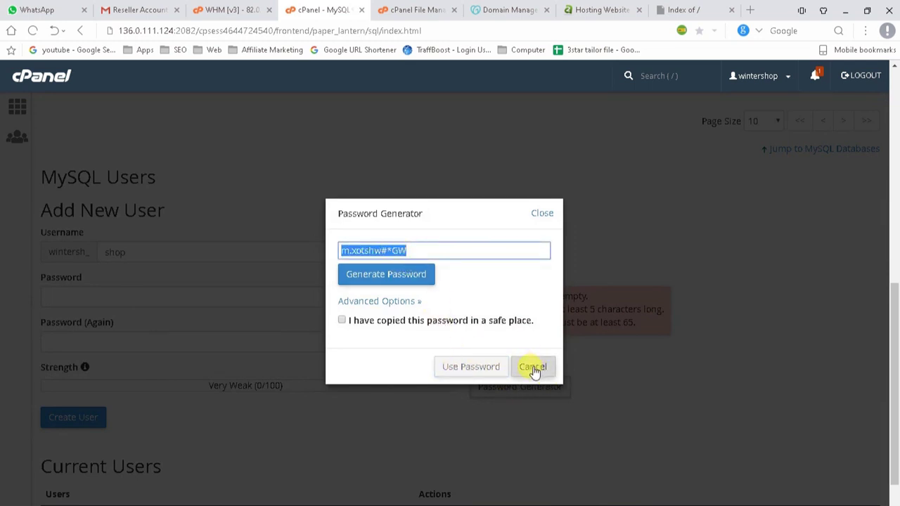
{"action": "left_click", "coordinate": [541, 213]}
{"action": "left_click", "coordinate": [107, 288]}
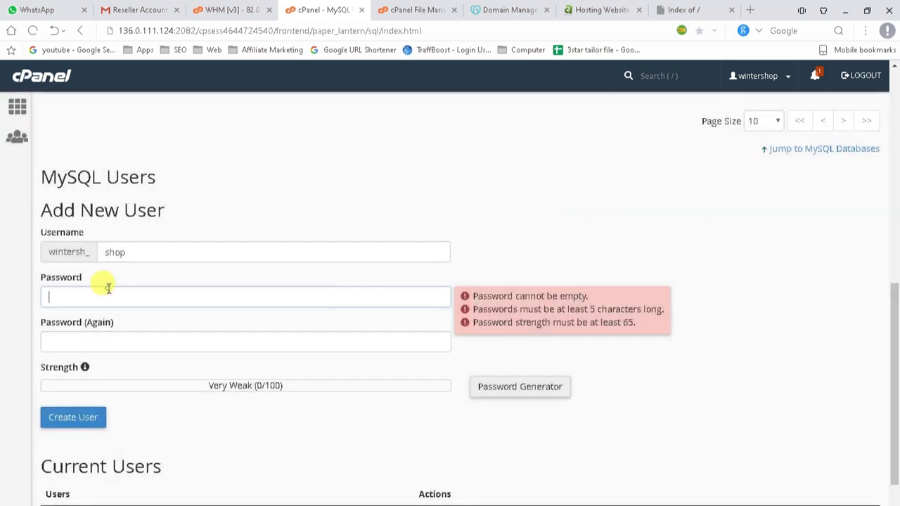
{"action": "key", "text": "ctrl+v"}
{"action": "left_click", "coordinate": [125, 337]}
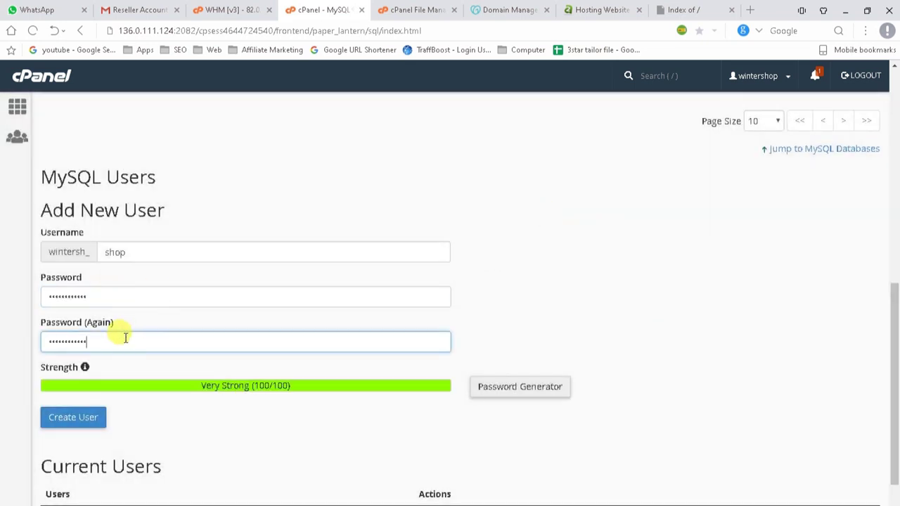
{"action": "scroll", "coordinate": [131, 390], "scroll_direction": "down", "scroll_amount": 2}
{"action": "left_click", "coordinate": [71, 361]}
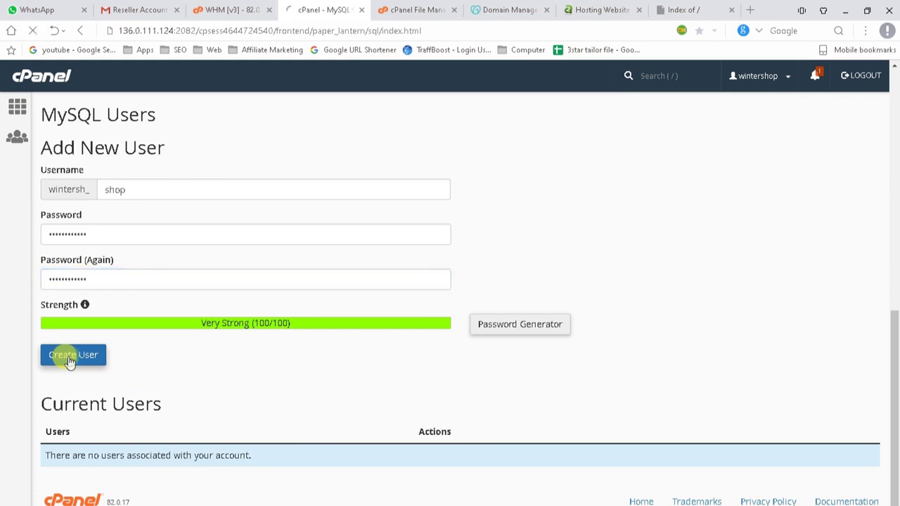
{"action": "left_click", "coordinate": [480, 206]}
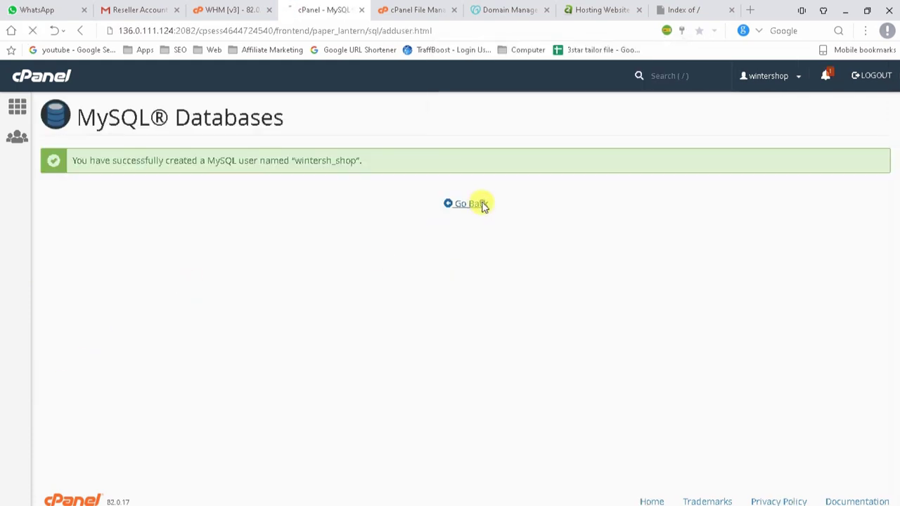
Add user wintersh_shop to the wintersh_winters1_wooc424 database.
{"action": "scroll", "coordinate": [104, 371], "scroll_direction": "down", "scroll_amount": 4}
{"action": "scroll", "coordinate": [104, 371], "scroll_direction": "down", "scroll_amount": 5}
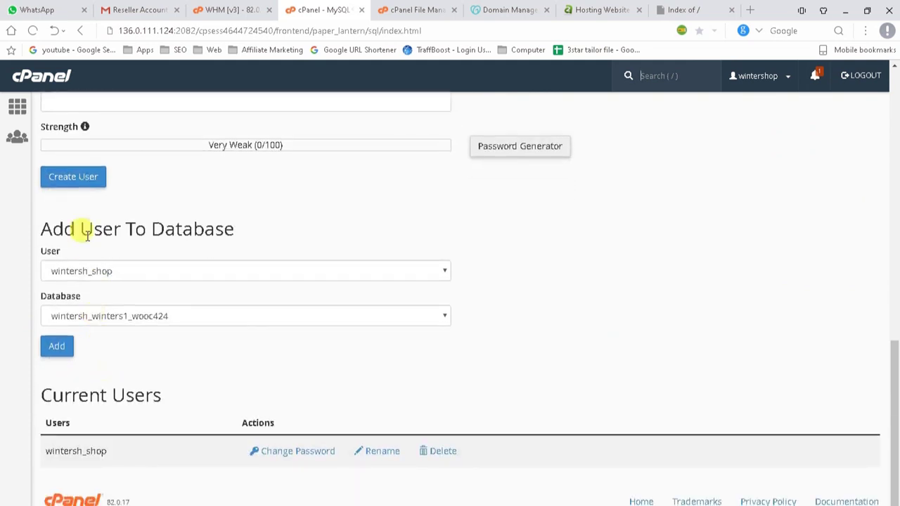
{"action": "scroll", "coordinate": [229, 348], "scroll_direction": "up", "scroll_amount": 4}
{"action": "left_click_drag", "start_coordinate": [42, 152], "coordinate": [157, 150]}
{"action": "left_click_drag", "start_coordinate": [49, 281], "coordinate": [150, 281]}
{"action": "scroll", "coordinate": [229, 304], "scroll_direction": "down", "scroll_amount": 1}
{"action": "scroll", "coordinate": [229, 304], "scroll_direction": "down", "scroll_amount": 4}
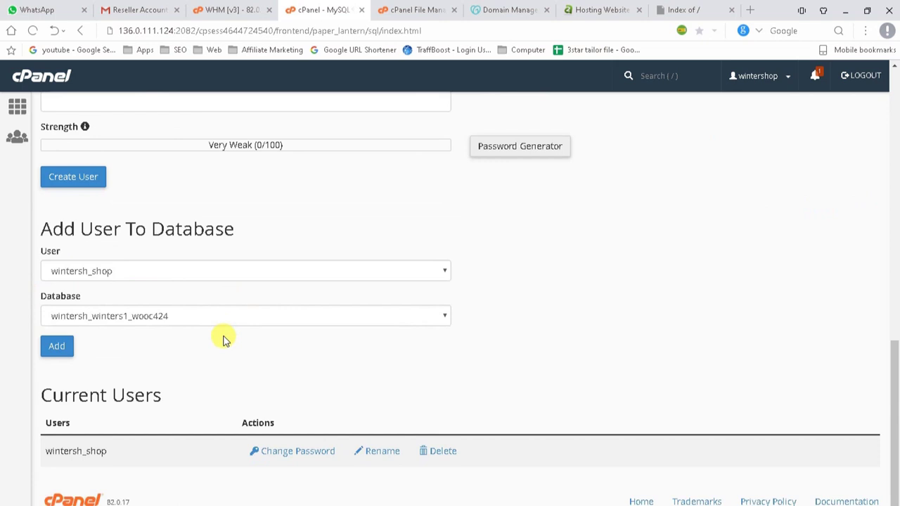
{"action": "left_click", "coordinate": [60, 351]}
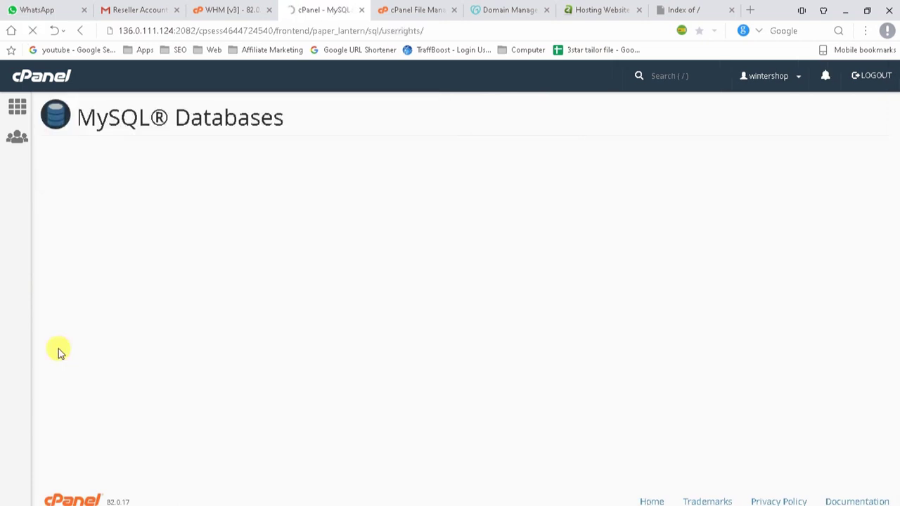
Grant the user ALL PRIVILEGES on the database and save the changes.
{"action": "left_click", "coordinate": [49, 229]}
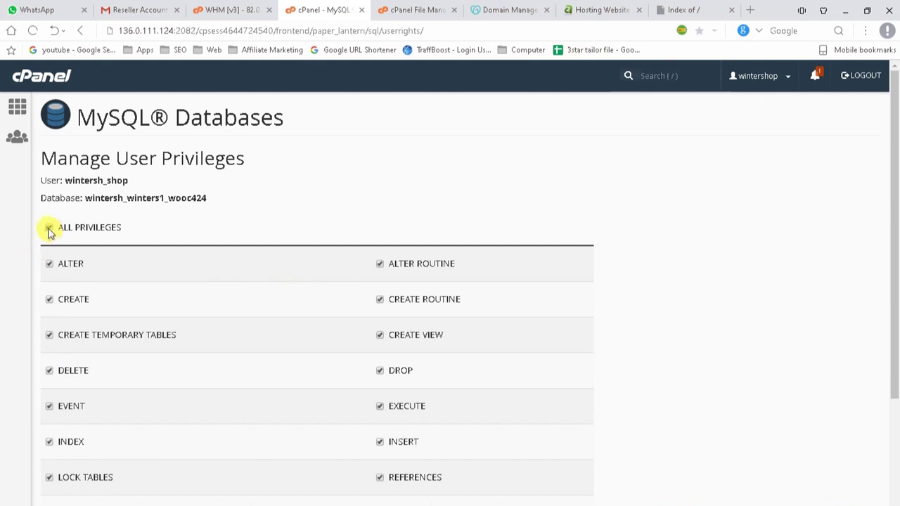
{"action": "scroll", "coordinate": [96, 279], "scroll_direction": "down", "scroll_amount": 3}
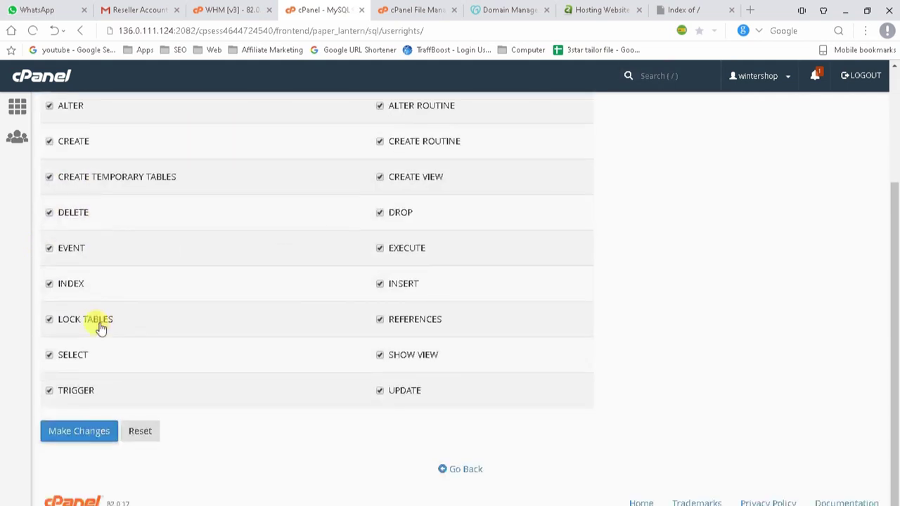
{"action": "left_click", "coordinate": [78, 429]}
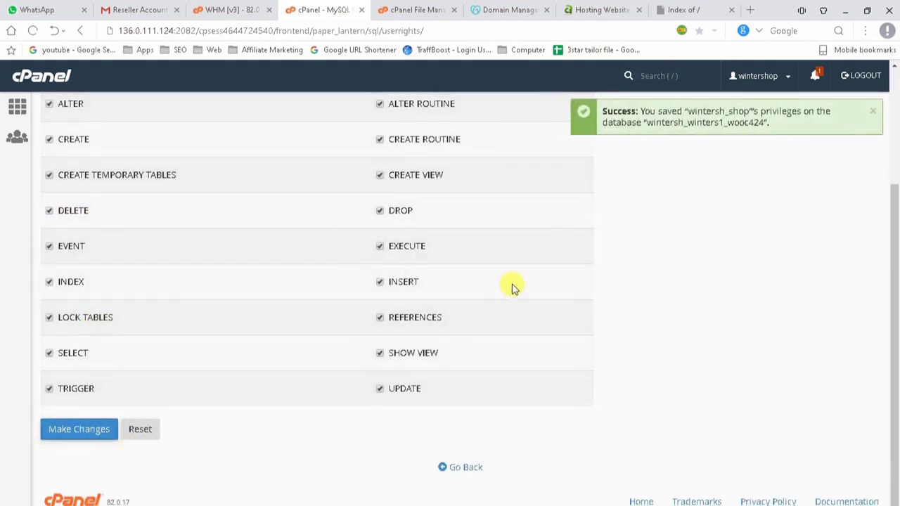
{"action": "scroll", "coordinate": [490, 427], "scroll_direction": "down", "scroll_amount": 3}
{"action": "left_click", "coordinate": [479, 471]}
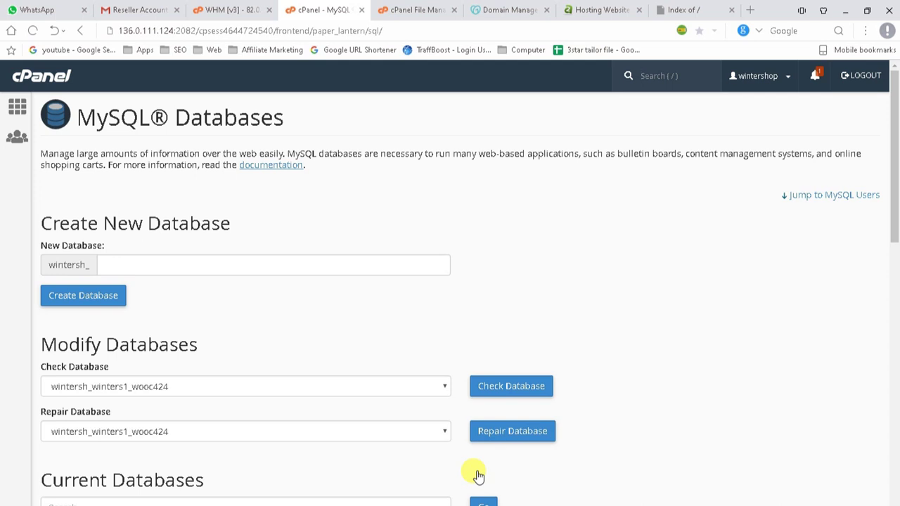
{"action": "scroll", "coordinate": [478, 477], "scroll_direction": "down", "scroll_amount": 8}
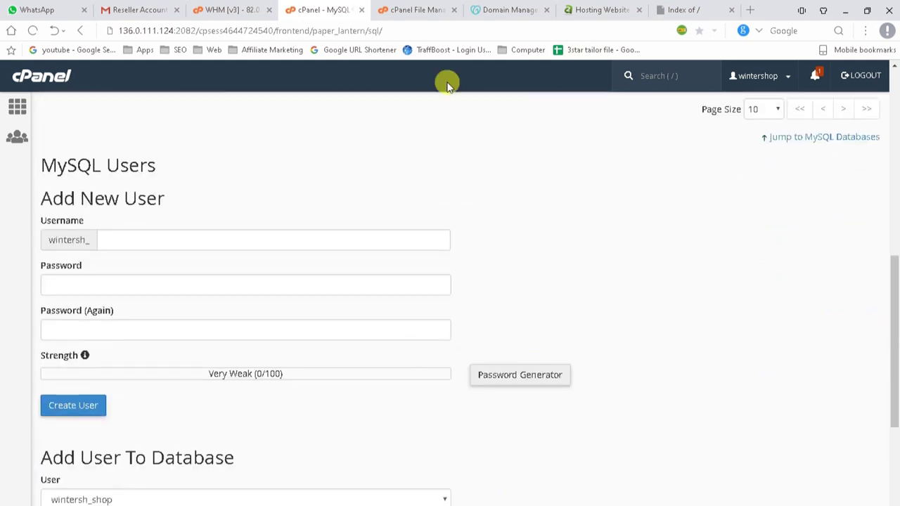
{"action": "left_click", "coordinate": [418, 12]}
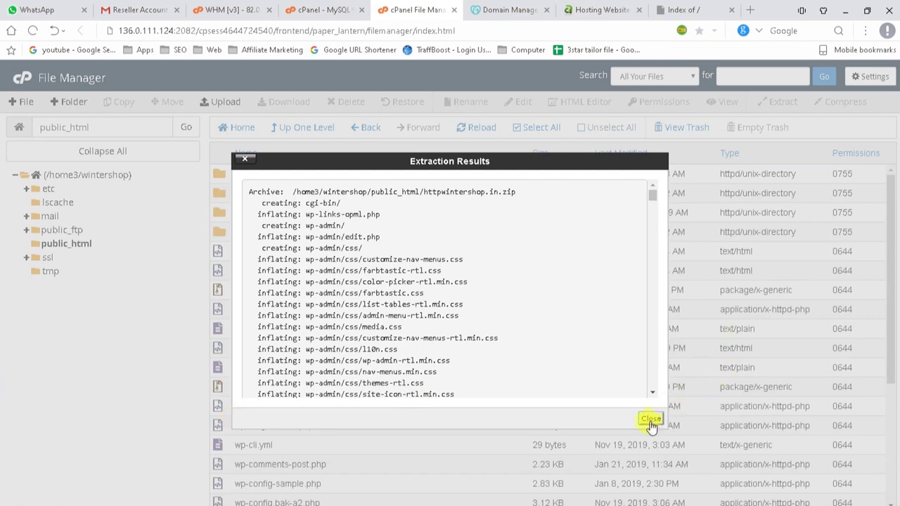
Permanently delete httpwintershop.in.zip and wintershop backup.zip, skipping the trash.
{"action": "left_click", "coordinate": [650, 419]}
{"action": "left_click", "coordinate": [492, 387]}
{"action": "scroll", "coordinate": [317, 445], "scroll_direction": "down", "scroll_amount": 3}
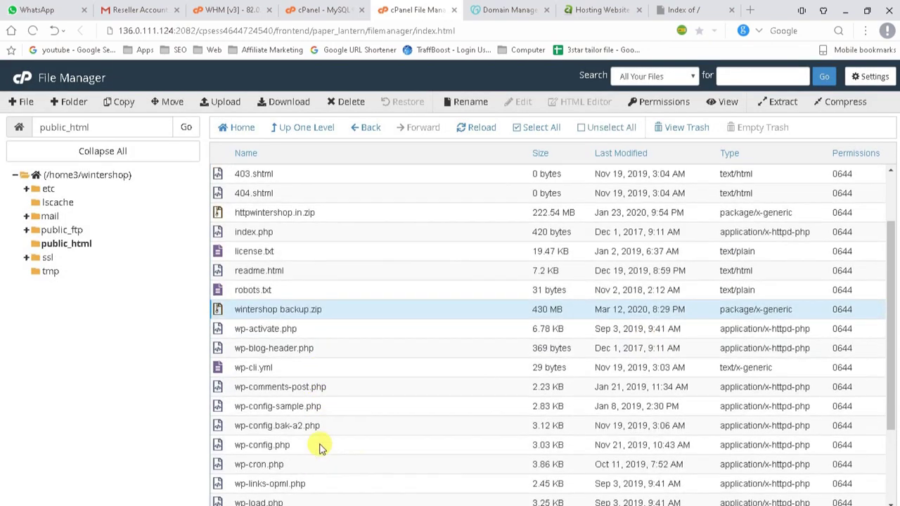
{"action": "scroll", "coordinate": [324, 461], "scroll_direction": "up", "scroll_amount": 3}
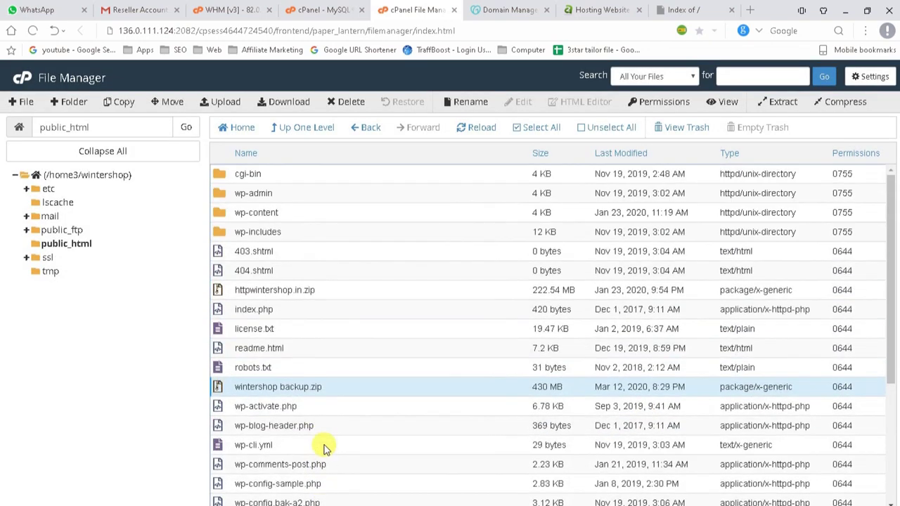
{"action": "left_click", "coordinate": [318, 293], "text": "ctrl"}
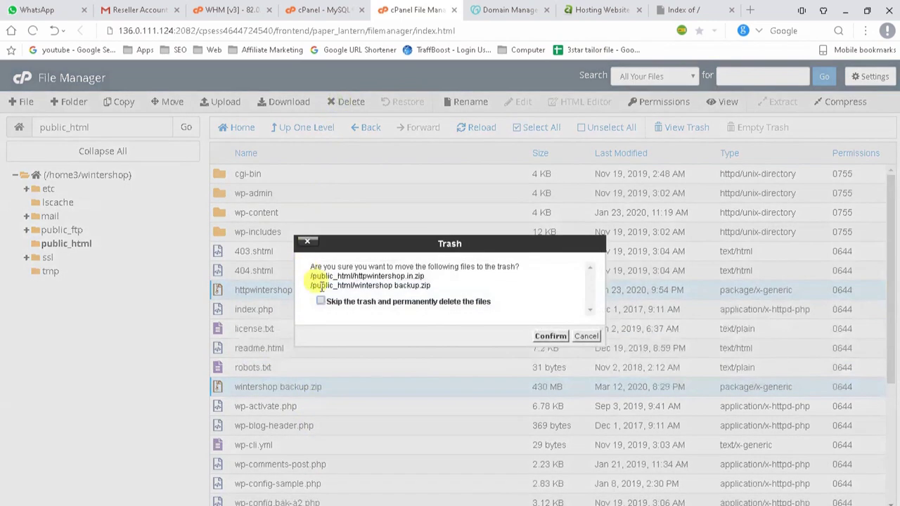
{"action": "left_click", "coordinate": [342, 101]}
{"action": "left_click", "coordinate": [319, 302]}
{"action": "left_click", "coordinate": [552, 336]}
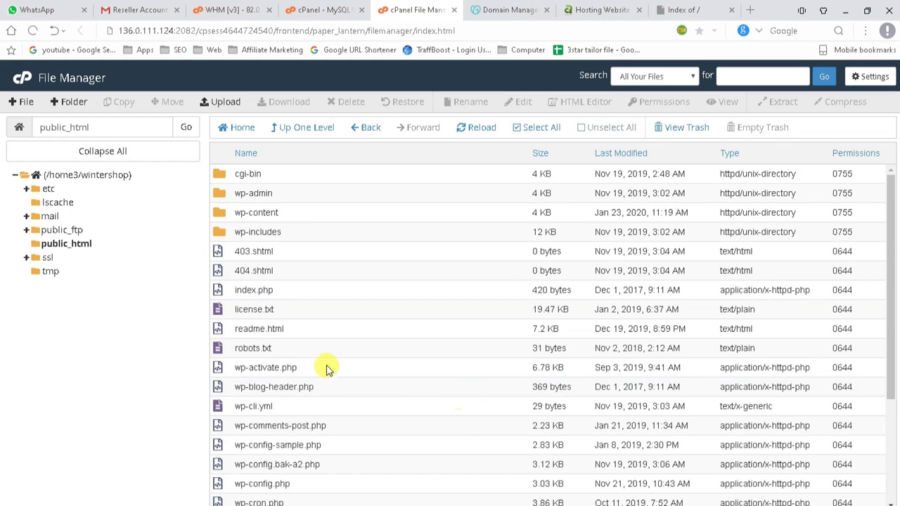
{"action": "scroll", "coordinate": [333, 394], "scroll_direction": "down", "scroll_amount": 2}
Open public_html/wp-config.php in the editor and place the cursor on the DB_PASSWORD line.
{"action": "scroll", "coordinate": [333, 459], "scroll_direction": "up", "scroll_amount": 2}
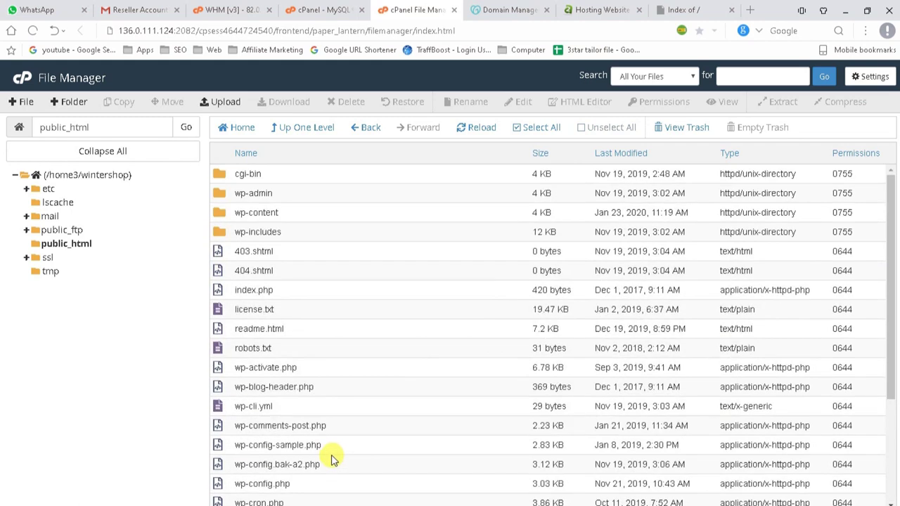
{"action": "scroll", "coordinate": [333, 459], "scroll_direction": "down", "scroll_amount": 2}
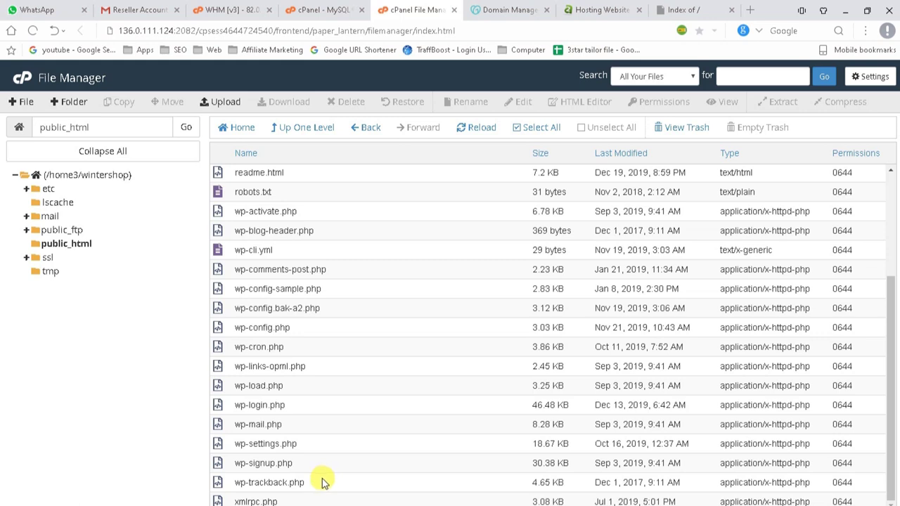
{"action": "left_click", "coordinate": [306, 330]}
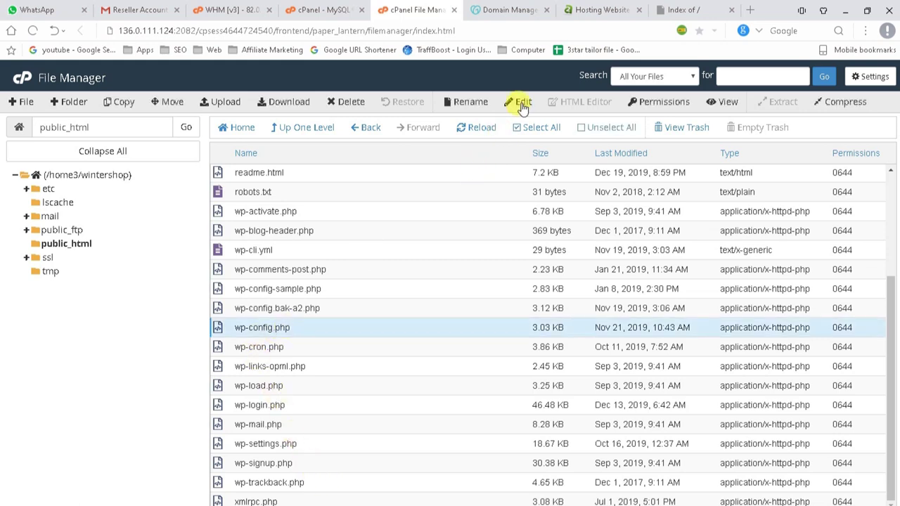
{"action": "left_click", "coordinate": [522, 103]}
{"action": "left_click", "coordinate": [558, 388]}
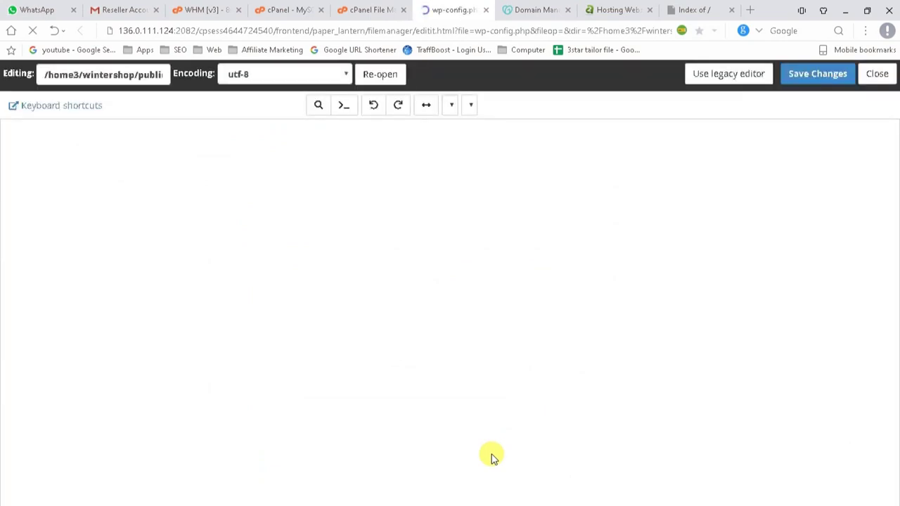
{"action": "scroll", "coordinate": [394, 418], "scroll_direction": "down", "scroll_amount": 1}
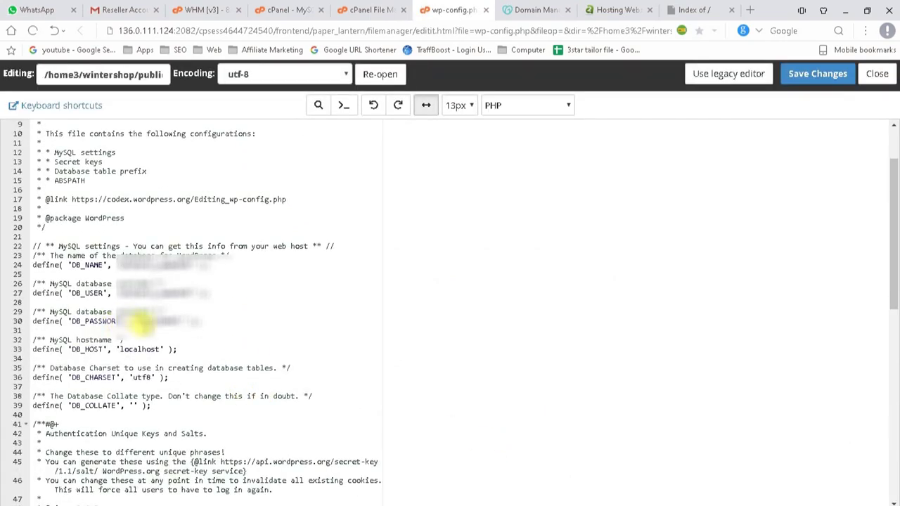
{"action": "left_click", "coordinate": [140, 321]}
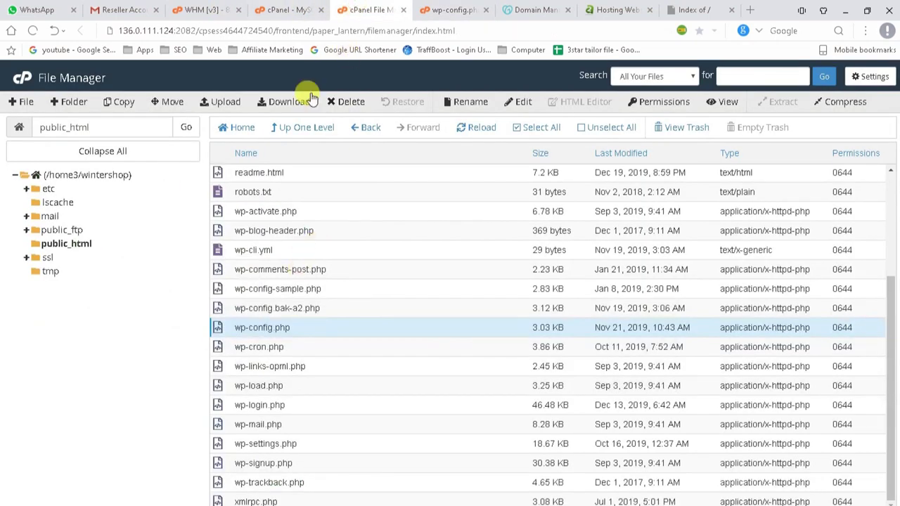
Replace the DB_USER value on line 27 with the new MySQL username.
{"action": "left_click", "coordinate": [300, 10]}
{"action": "scroll", "coordinate": [337, 323], "scroll_direction": "down", "scroll_amount": 2}
{"action": "scroll", "coordinate": [341, 323], "scroll_direction": "up", "scroll_amount": 4}
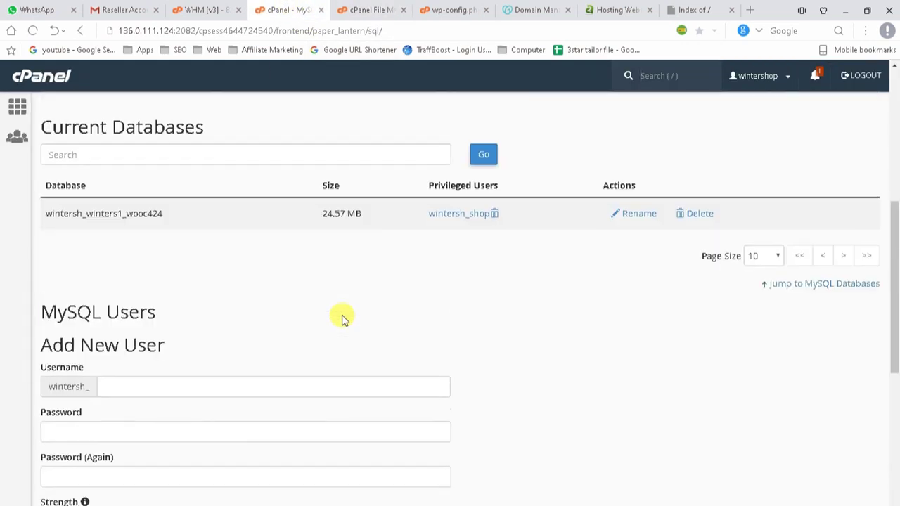
{"action": "left_click_drag", "start_coordinate": [423, 219], "coordinate": [480, 224]}
{"action": "key", "text": "ctrl+c"}
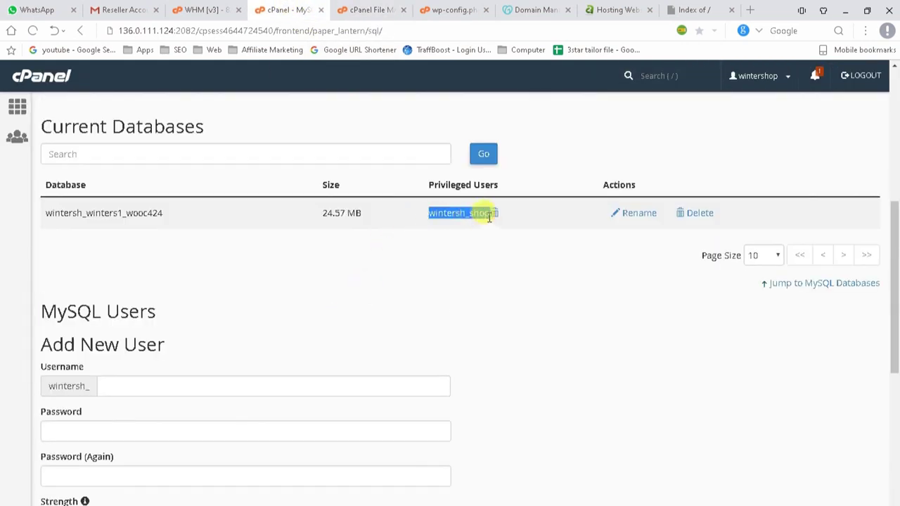
{"action": "left_click", "coordinate": [443, 8]}
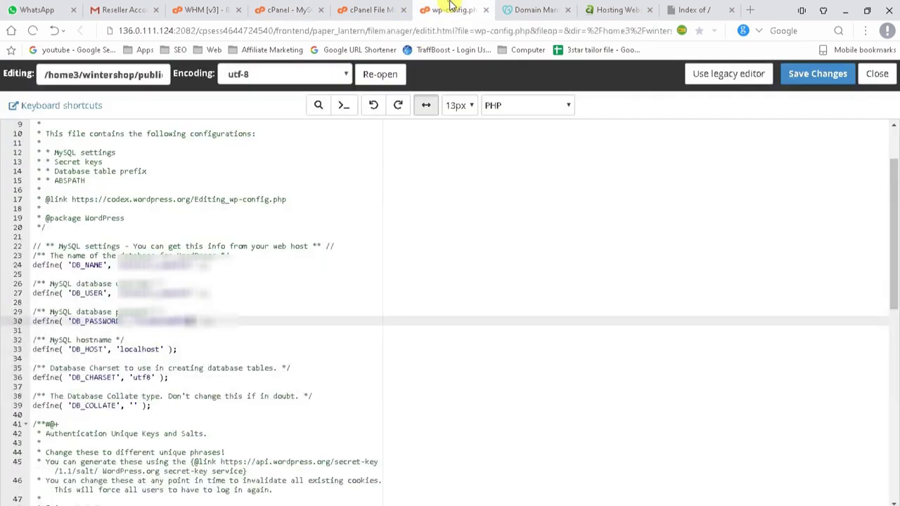
{"action": "left_click", "coordinate": [118, 292]}
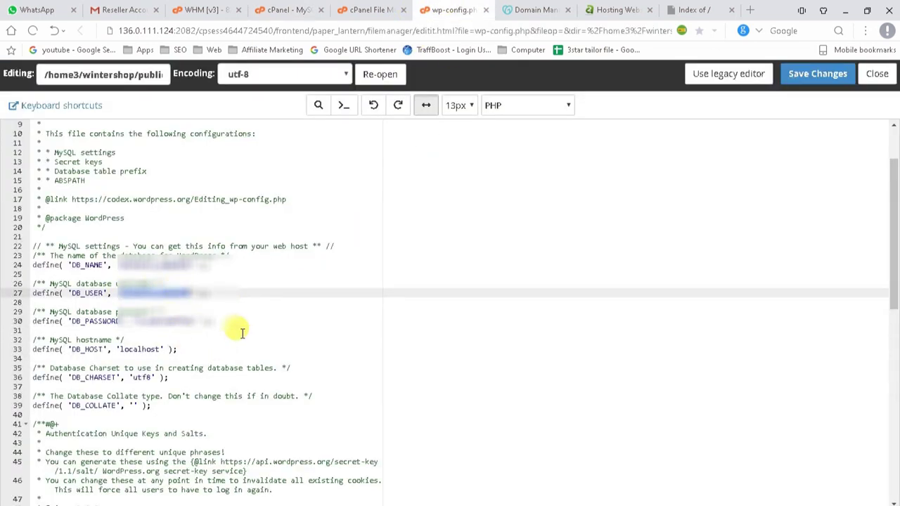
{"action": "key", "text": "ctrl+v"}
{"action": "key", "text": "ctrl+z"}
{"action": "left_click", "coordinate": [183, 31]}
{"action": "key", "text": "ctrl+v"}
{"action": "key", "text": "ctrl+a"}
{"action": "key", "text": "BackSpace"}
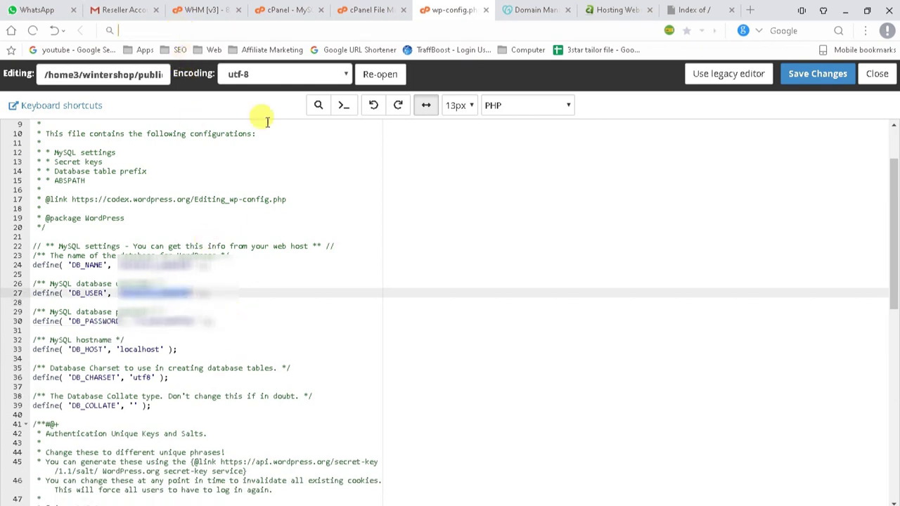
{"action": "left_click", "coordinate": [180, 291]}
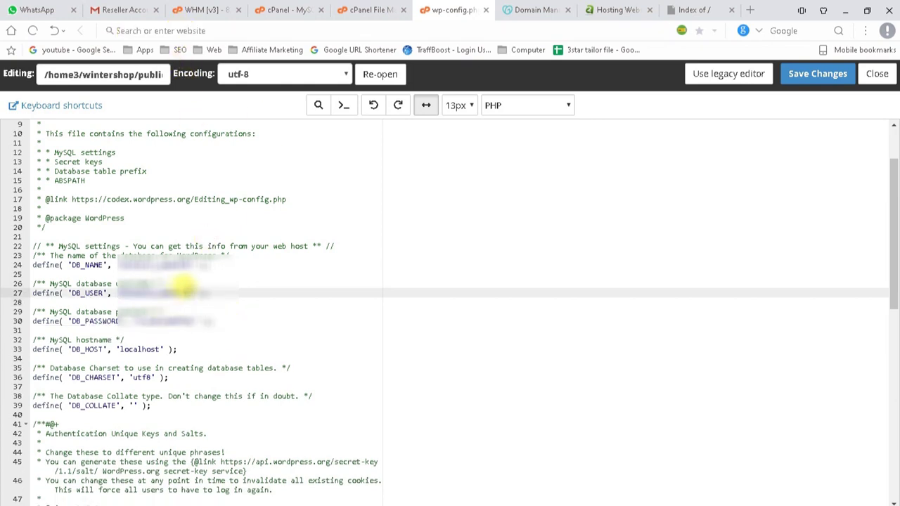
{"action": "key", "text": "shift+Down"}
{"action": "key", "text": "shift+Left"}
{"action": "key", "text": "shift+Left"}
{"action": "key", "text": "shift+Left"}
{"action": "key", "text": "shift+Left"}
{"action": "key", "text": "shift+Left"}
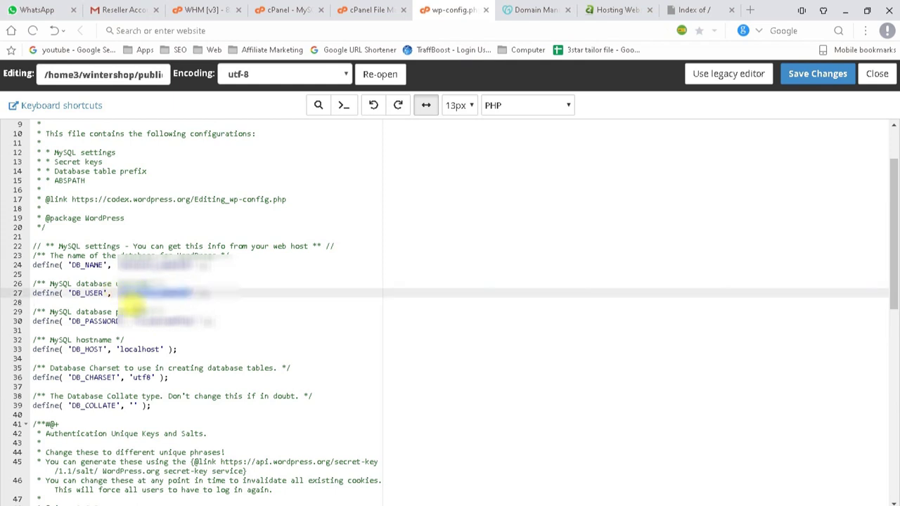
{"action": "key", "text": "ctrl+v"}
Paste the new database name into DB_NAME on line 24 and save wp-config.php.
{"action": "left_click", "coordinate": [172, 264]}
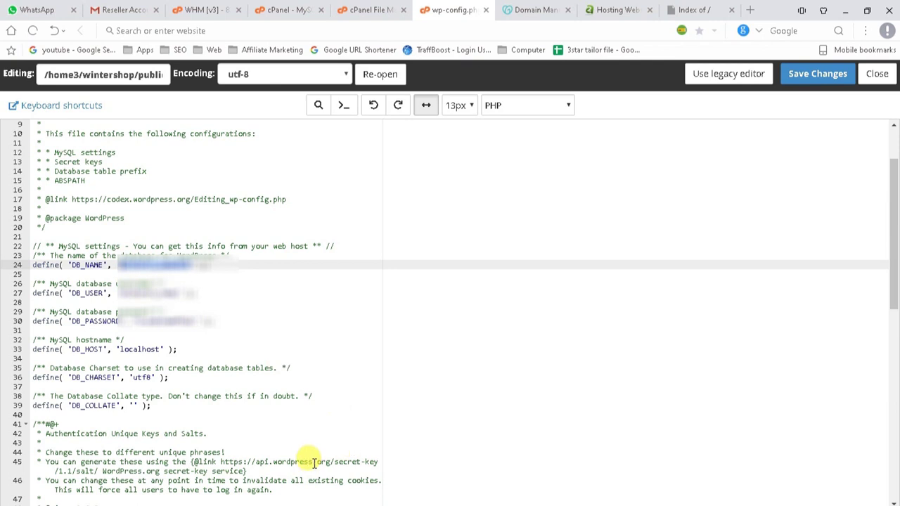
{"action": "left_click", "coordinate": [278, 7]}
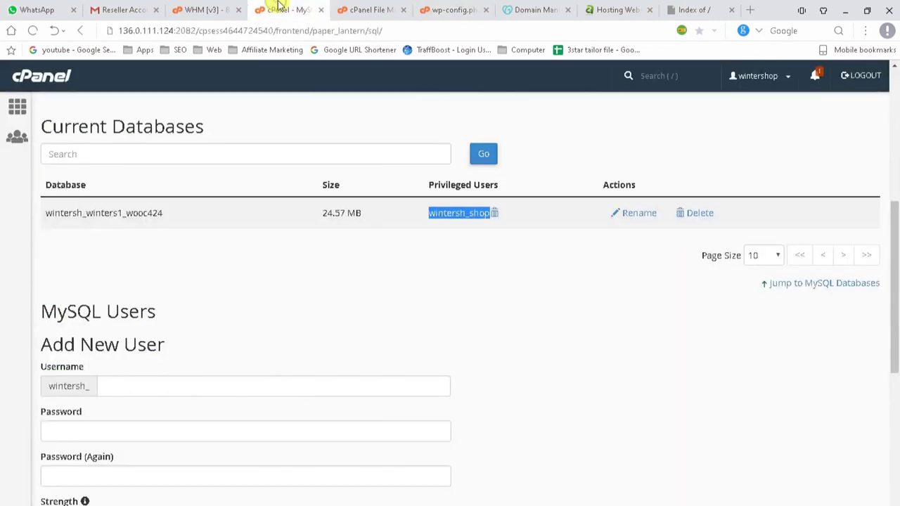
{"action": "left_click_drag", "start_coordinate": [169, 215], "coordinate": [54, 215]}
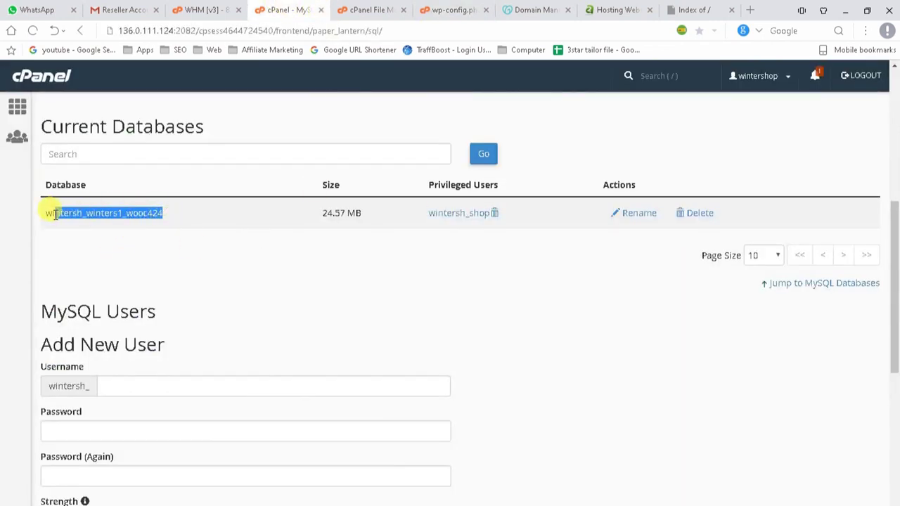
{"action": "left_click", "coordinate": [444, 8]}
{"action": "key", "text": "ctrl+v"}
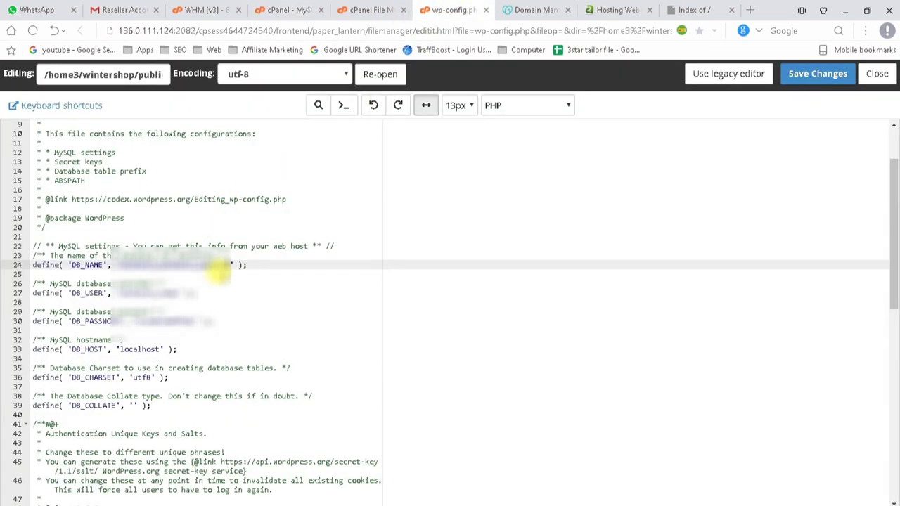
{"action": "left_click", "coordinate": [799, 85]}
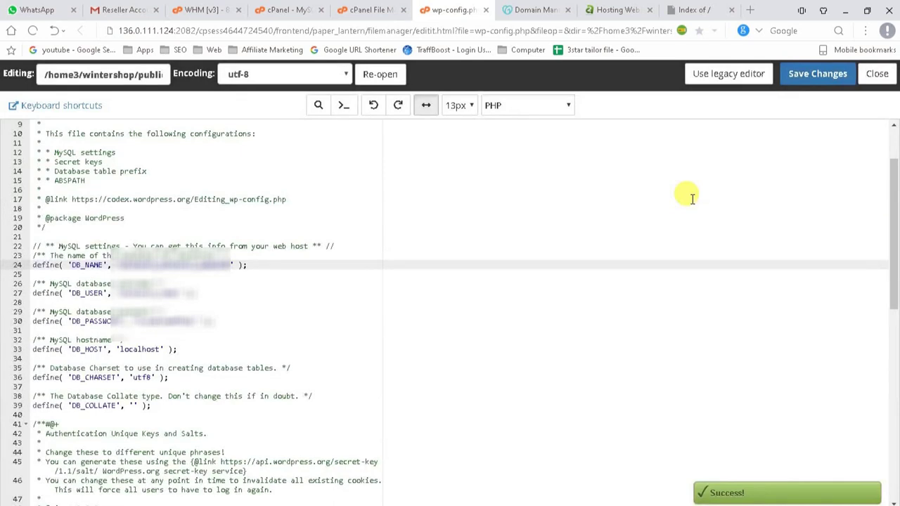
{"action": "left_click", "coordinate": [689, 7]}
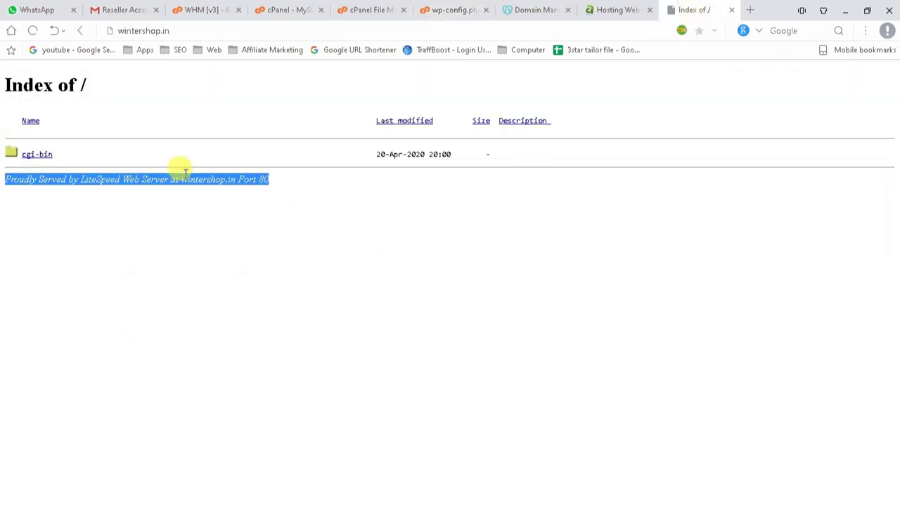
Reload wintershop.in to confirm the homepage loads, then close the 404 Peter England jacket page.
{"action": "left_click", "coordinate": [31, 33]}
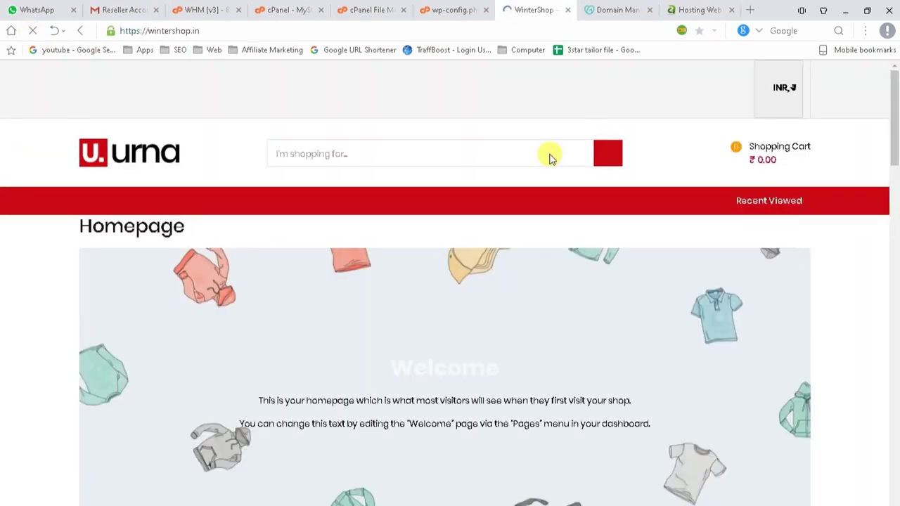
{"action": "scroll", "coordinate": [550, 153], "scroll_direction": "down", "scroll_amount": 15}
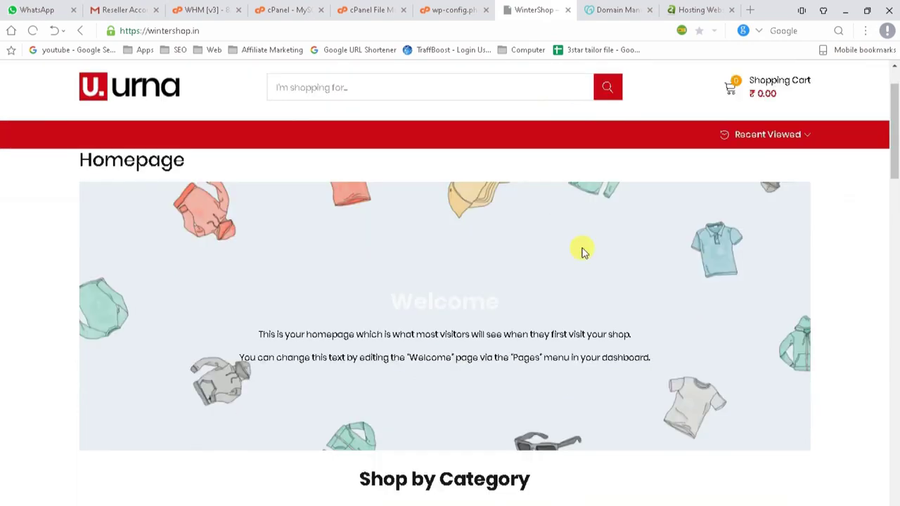
{"action": "scroll", "coordinate": [552, 357], "scroll_direction": "down", "scroll_amount": 7}
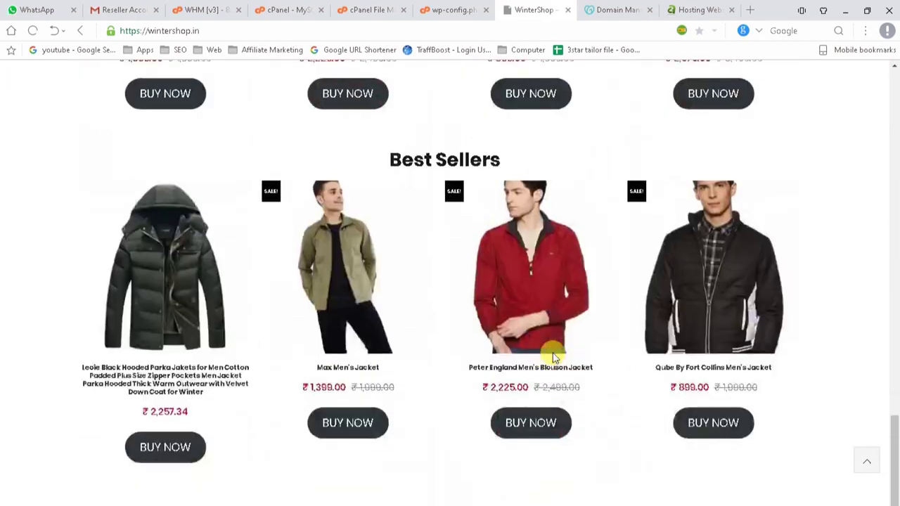
{"action": "scroll", "coordinate": [377, 371], "scroll_direction": "up", "scroll_amount": 4}
{"action": "scroll", "coordinate": [385, 378], "scroll_direction": "up", "scroll_amount": 2}
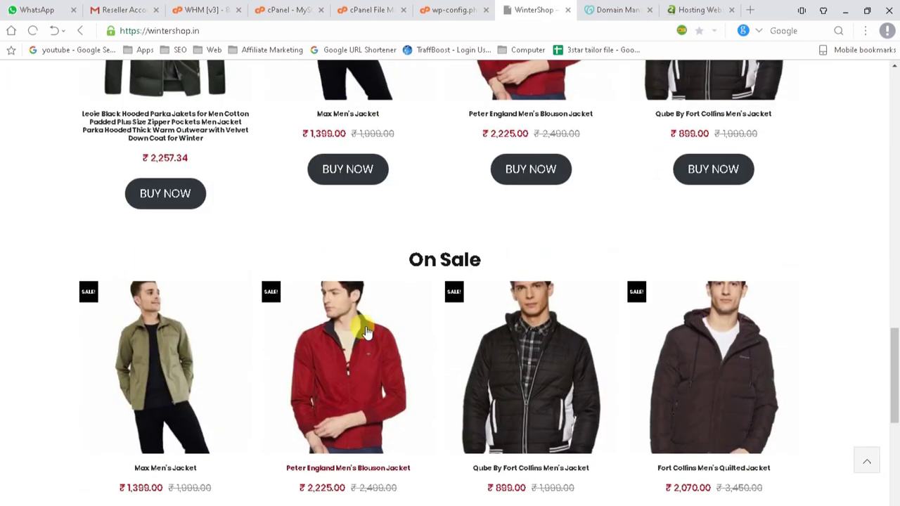
{"action": "left_click", "coordinate": [350, 370]}
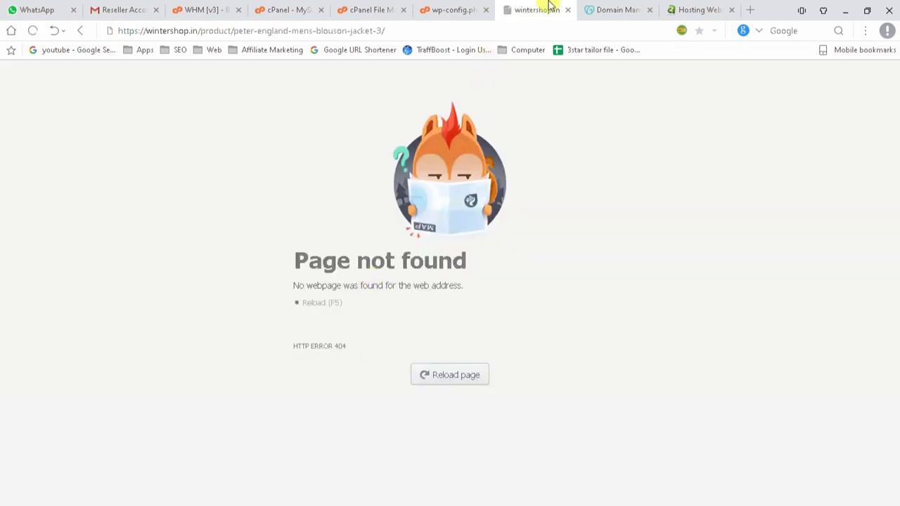
{"action": "left_click", "coordinate": [569, 11]}
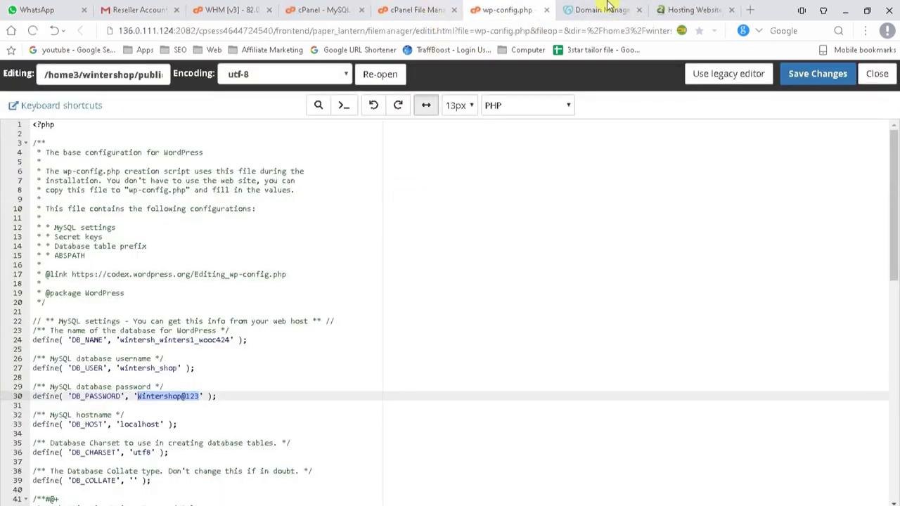
Close the Hosting Website page and load wintershop.in in a new tab.
{"action": "left_click", "coordinate": [692, 9]}
{"action": "left_click", "coordinate": [731, 10]}
{"action": "left_click", "coordinate": [752, 10]}
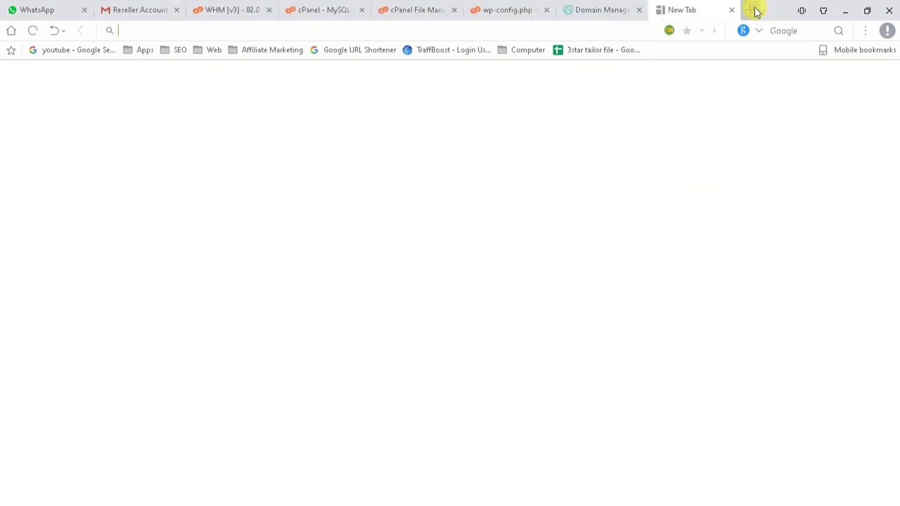
{"action": "type", "text": "wi"}
{"action": "key", "text": "Return"}
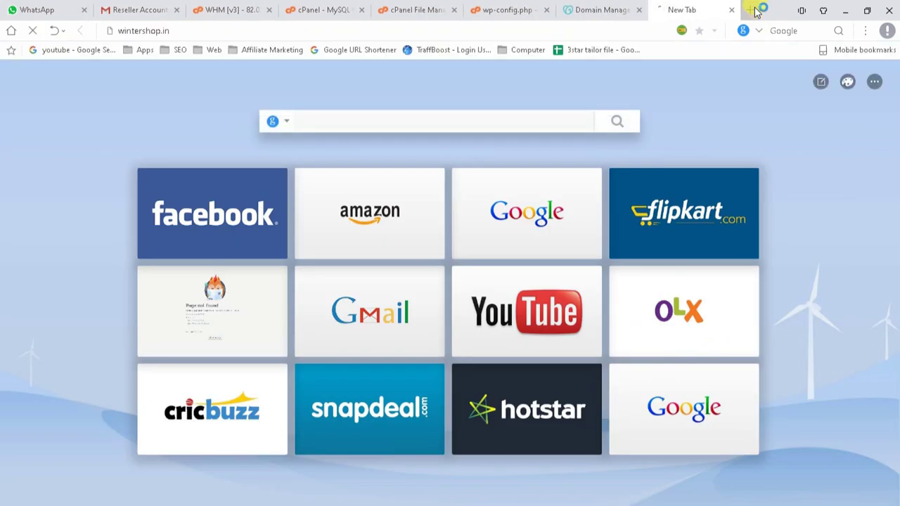
Close the GoDaddy domain manager page and browse the live WinterShop homepage.
{"action": "left_click", "coordinate": [606, 13]}
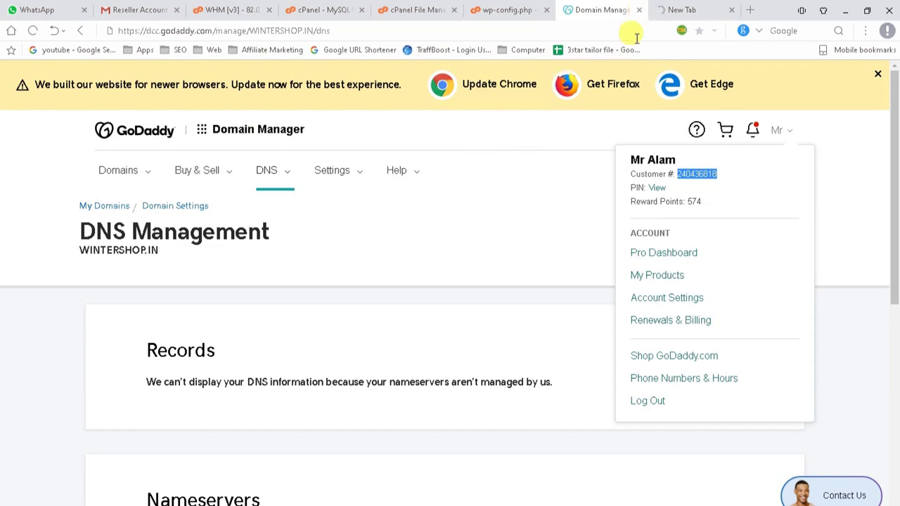
{"action": "left_click", "coordinate": [638, 10]}
{"action": "left_click", "coordinate": [598, 13]}
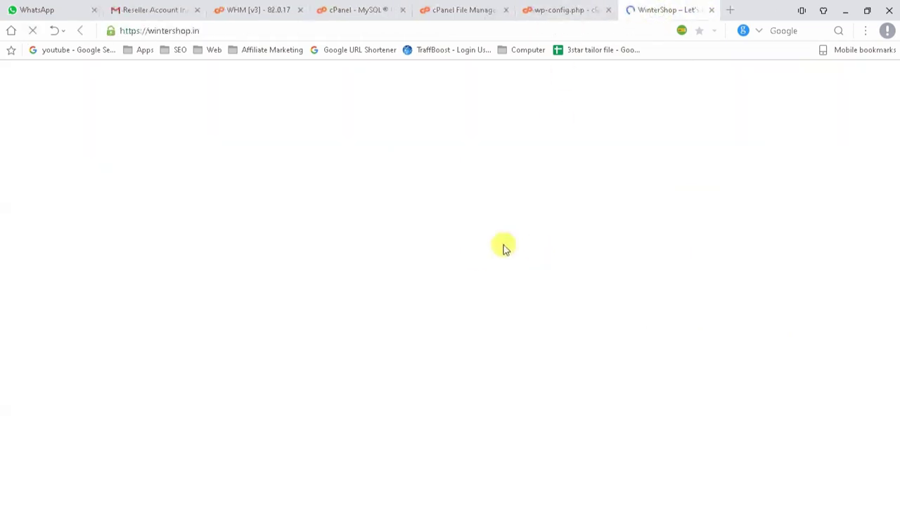
{"action": "scroll", "coordinate": [475, 259], "scroll_direction": "down", "scroll_amount": 8}
{"action": "scroll", "coordinate": [359, 278], "scroll_direction": "down", "scroll_amount": 13}
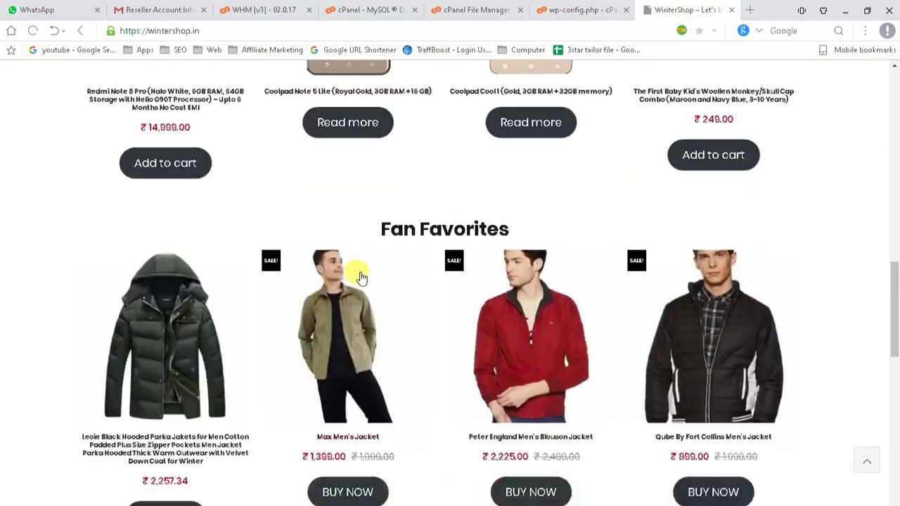
{"action": "scroll", "coordinate": [360, 278], "scroll_direction": "up", "scroll_amount": 20}
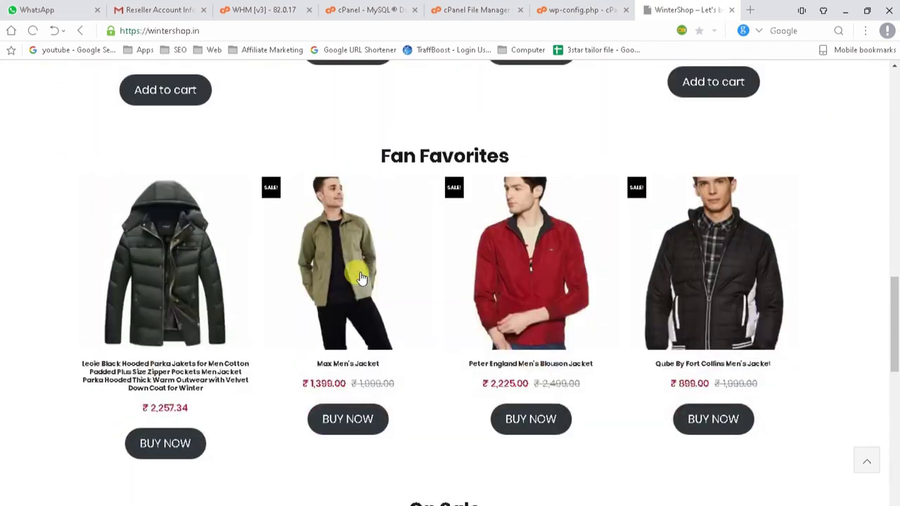